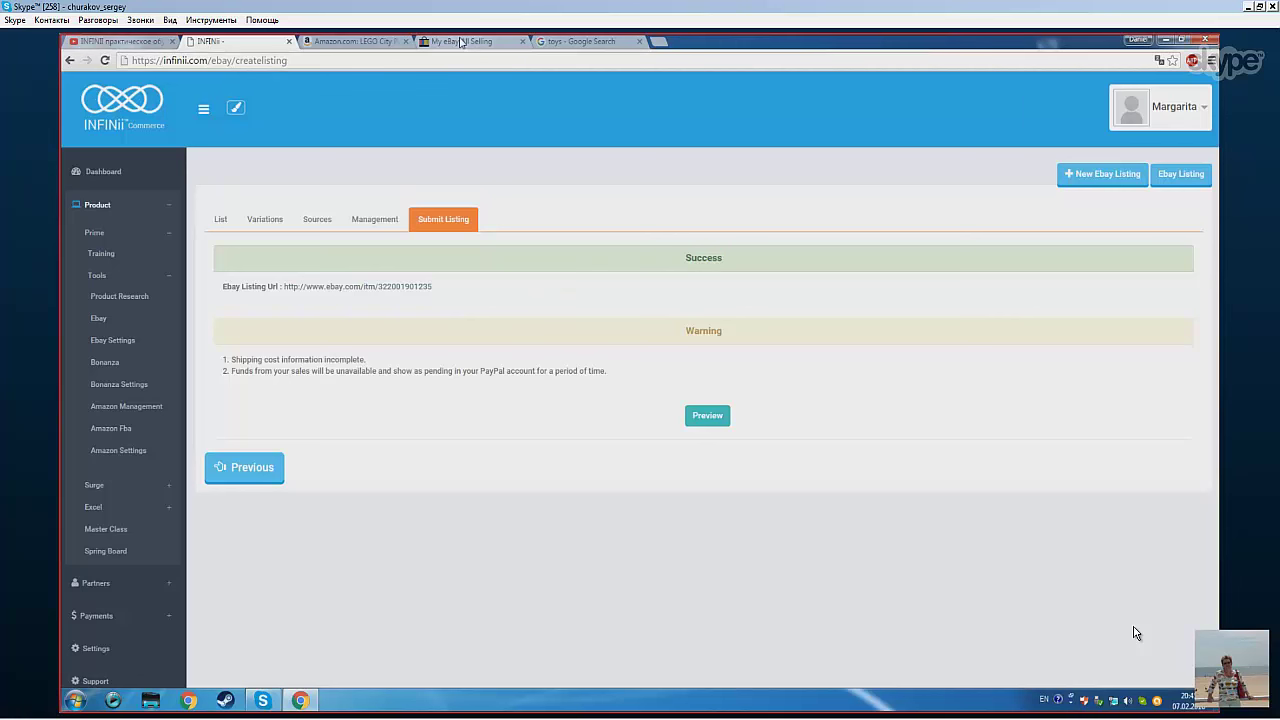
Step: Switch to Amazon and search for "Lego" in place of the previous product query
left_click(461, 42)
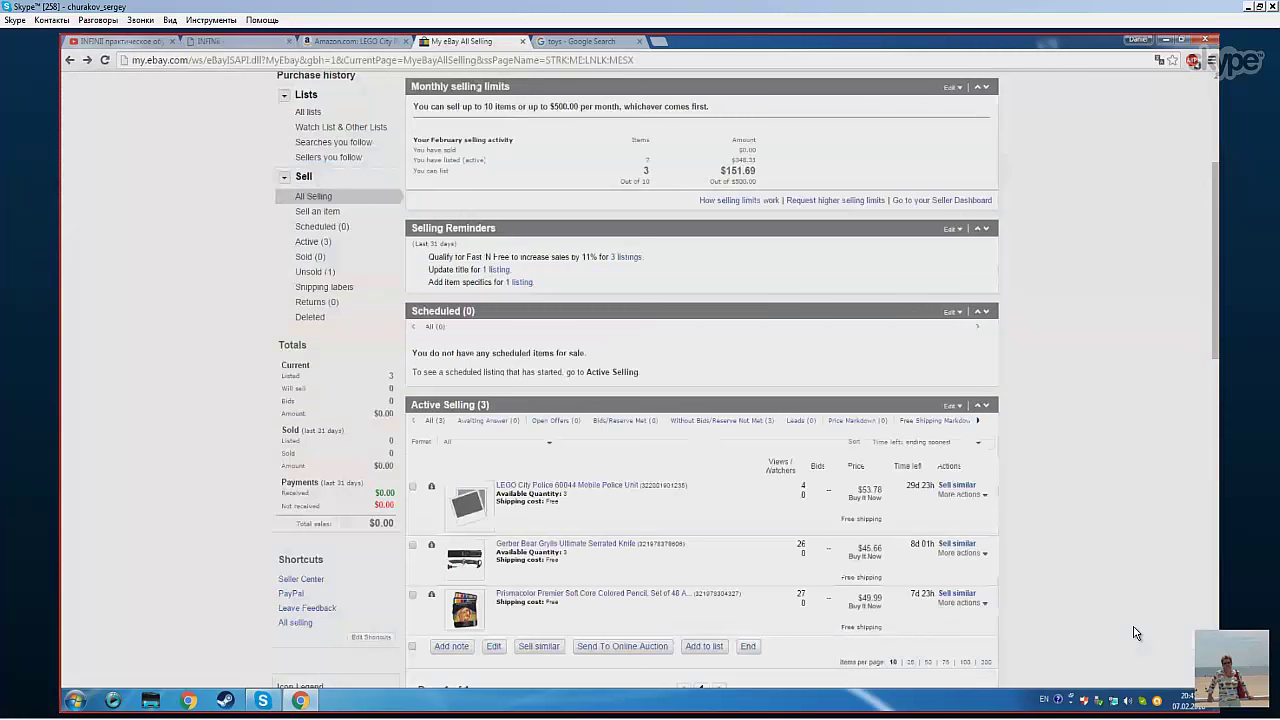
left_click(365, 42)
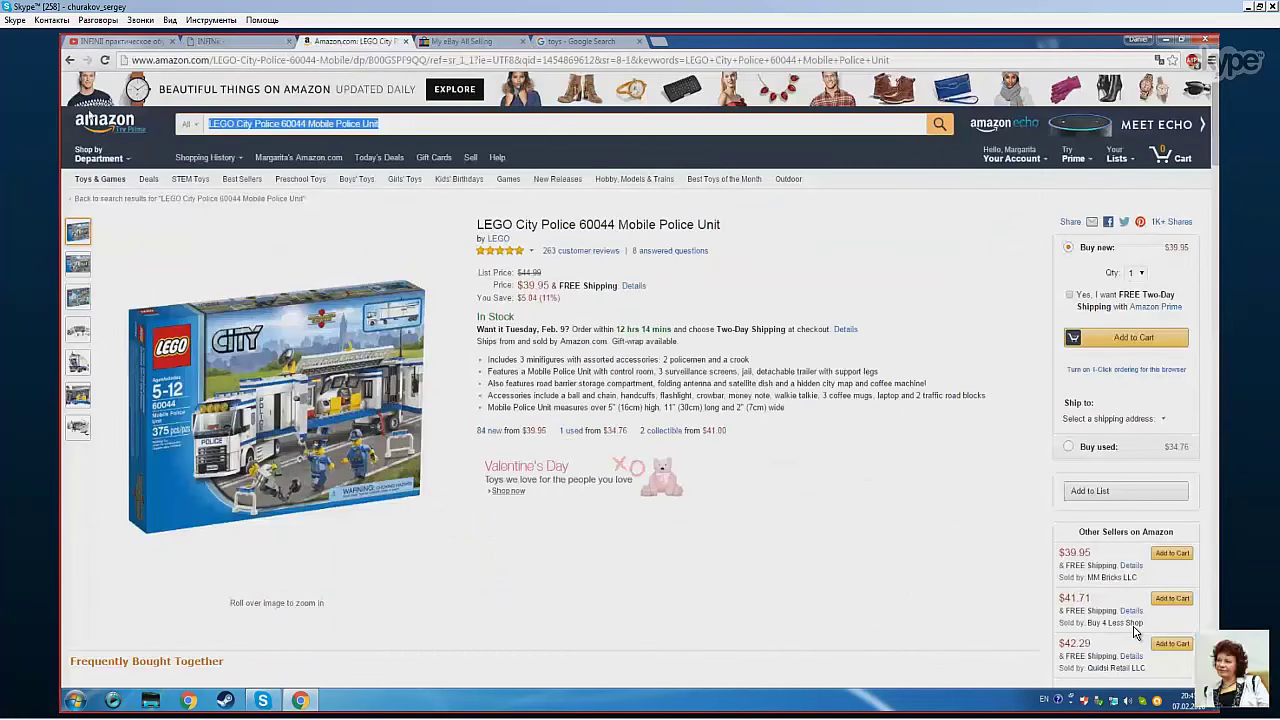
key("BackSpace")
type("L")
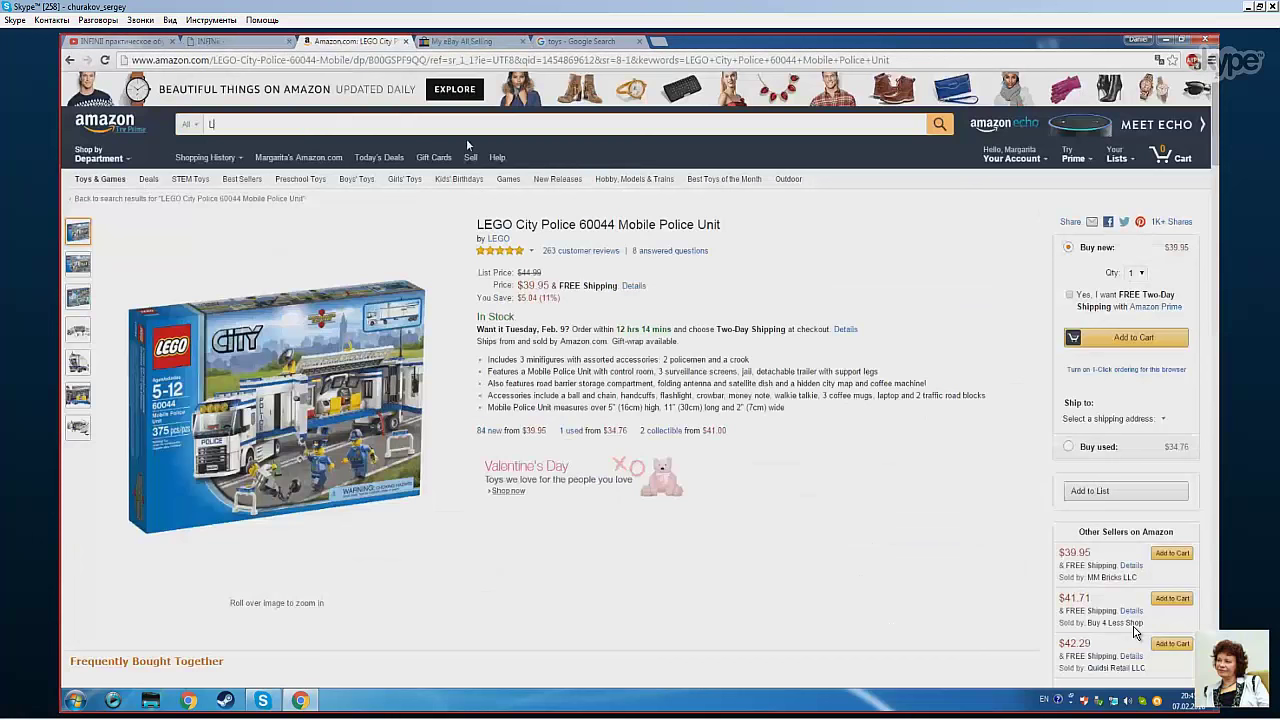
type("ego")
key("Return")
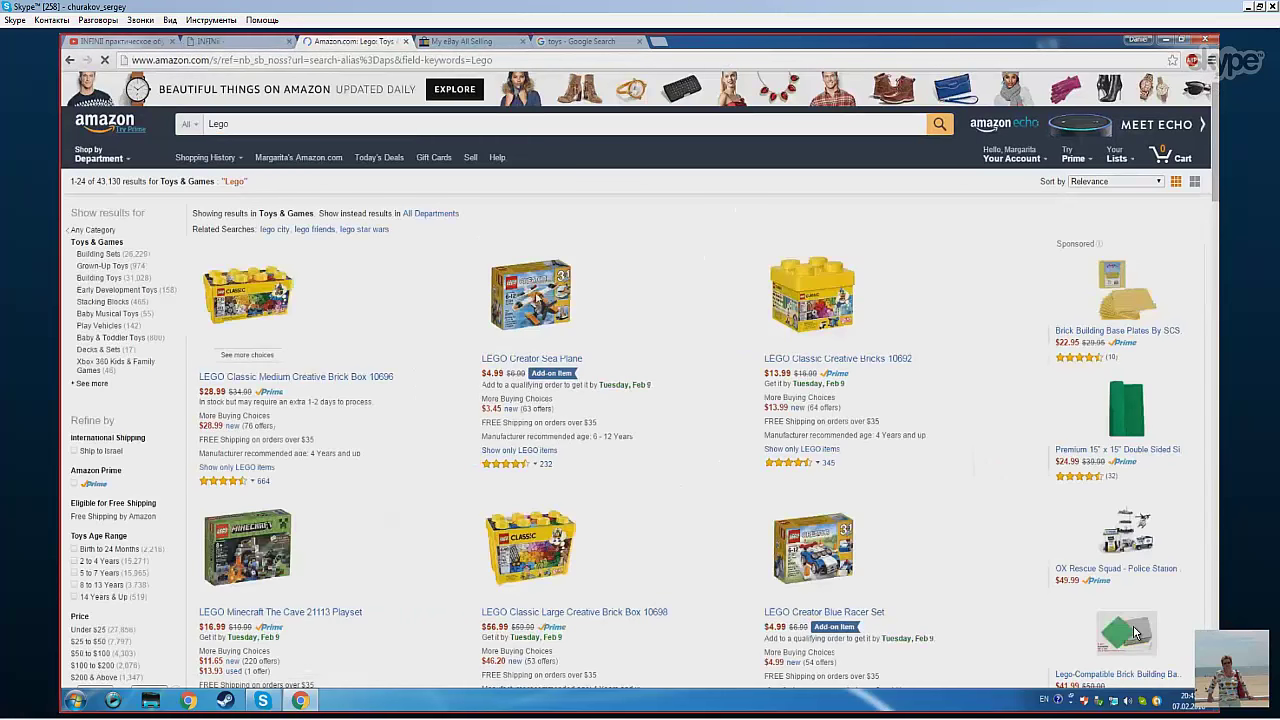
Step: Open the product page for LEGO Disney Princess Elsa's Sparkling Ice Castle 41062 from the search results
scroll(788, 371, "down", 2)
scroll(620, 355, "down", 2)
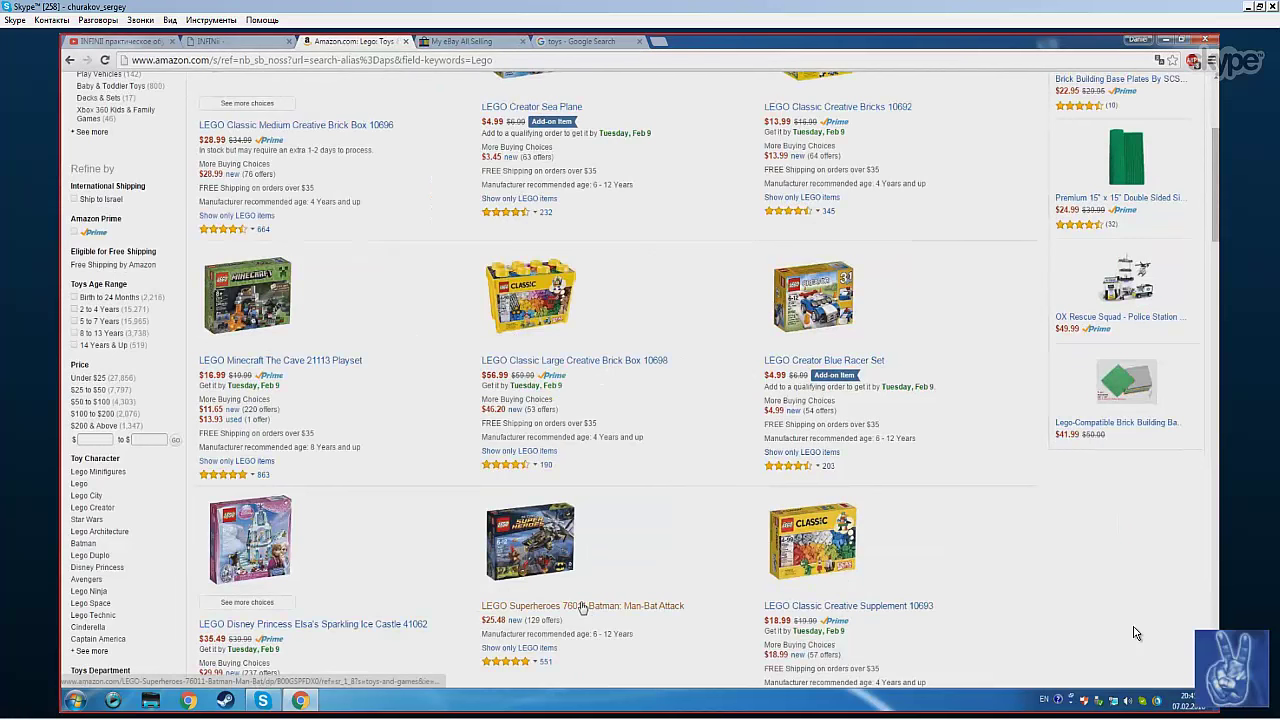
left_click(332, 630)
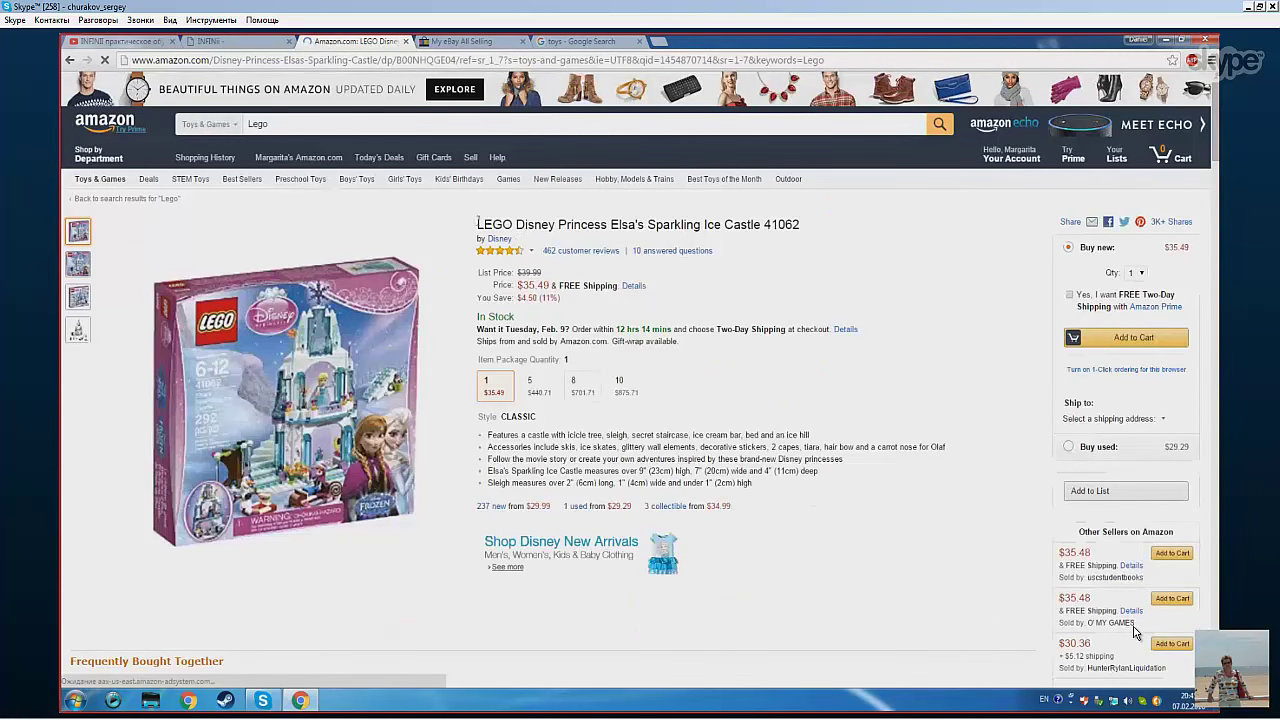
Step: Copy the Ice Castle product title from Amazon and search eBay for it
left_click_drag(478, 224, 805, 226)
key("ctrl+c")
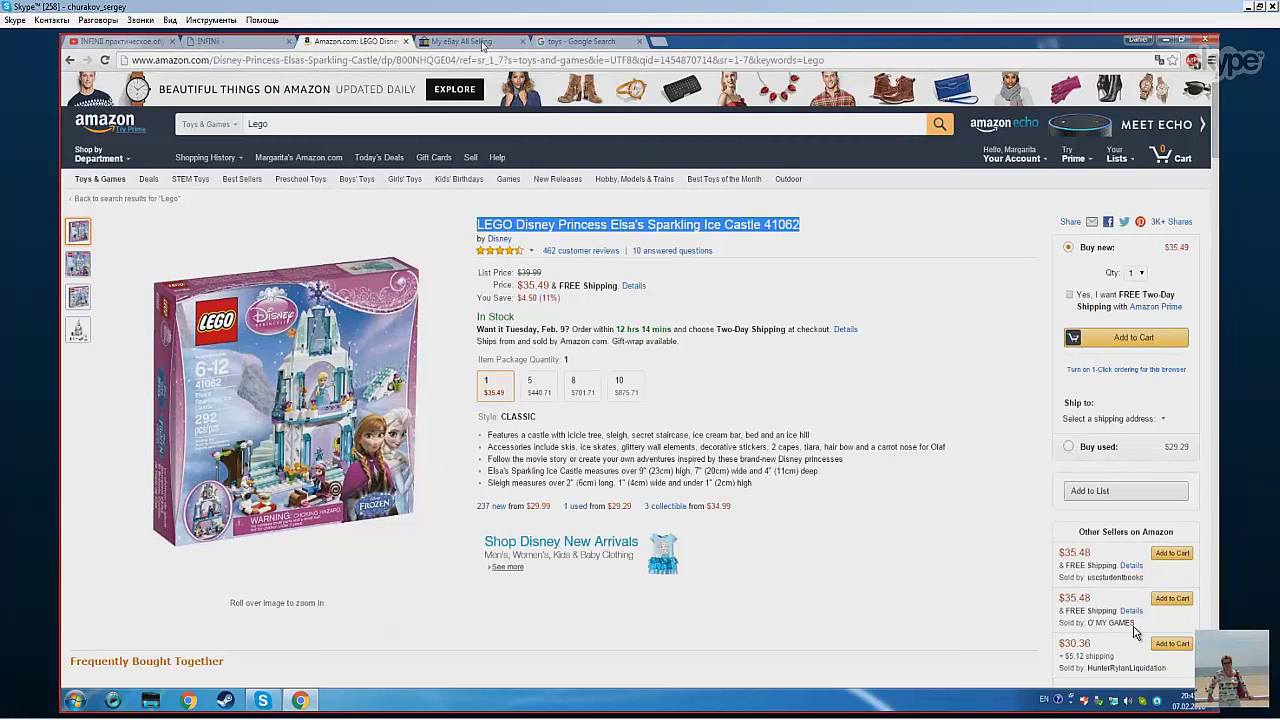
key("ctrl+Tab")
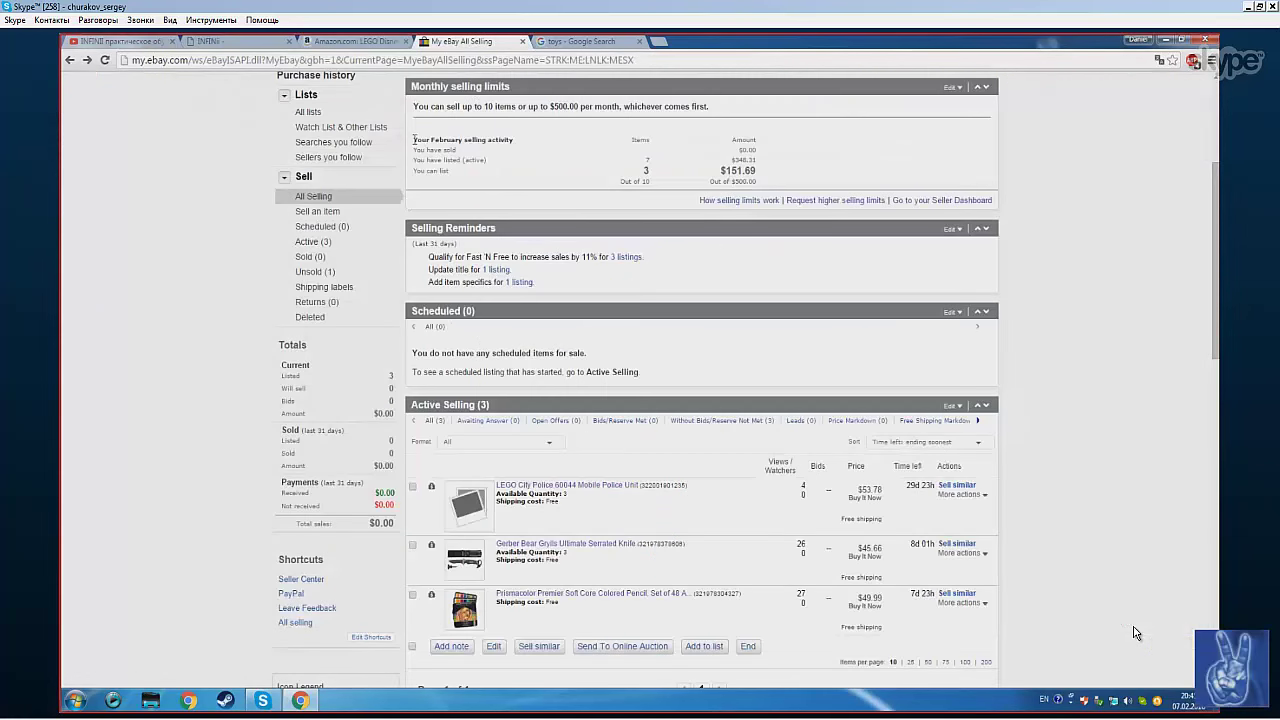
key("ctrl+v")
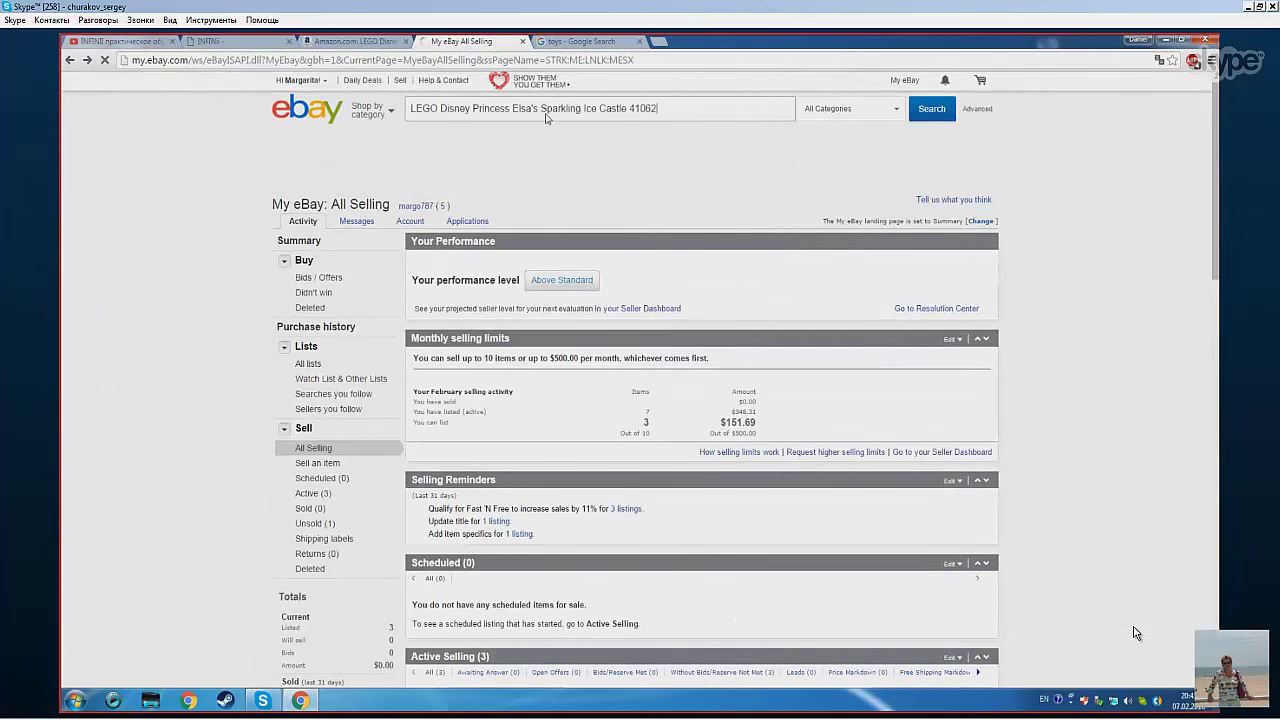
key("Return")
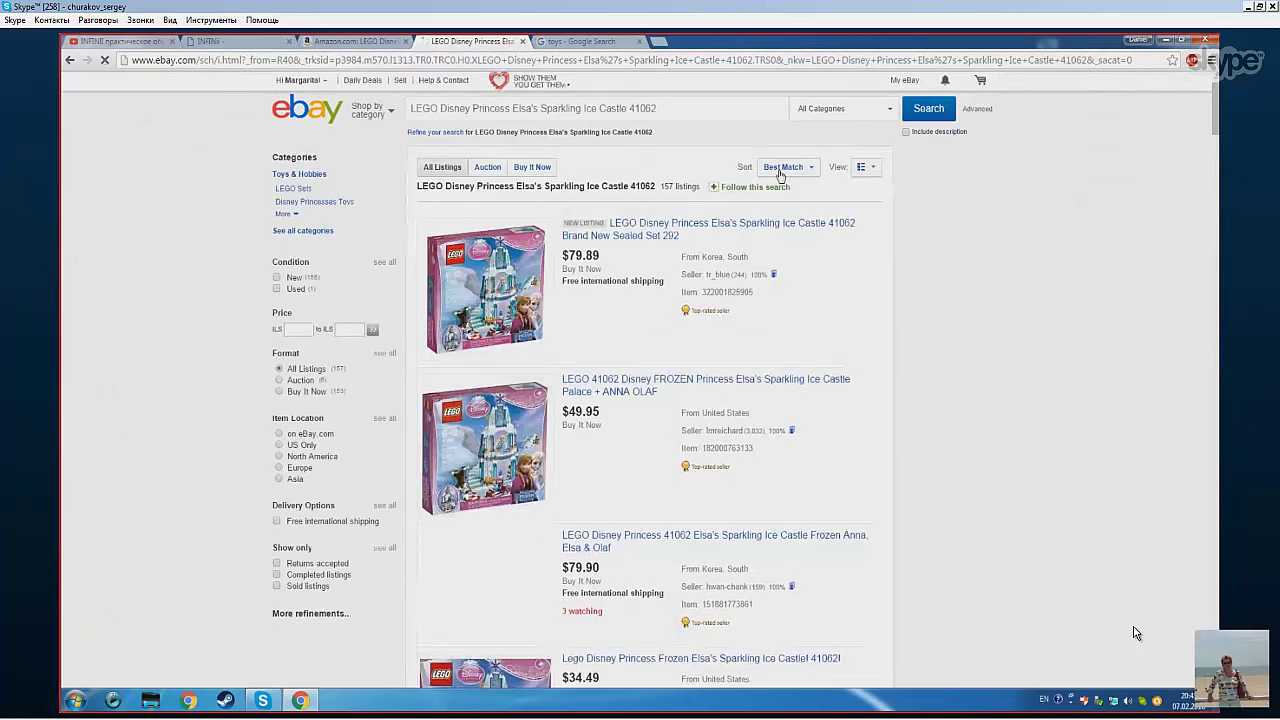
left_click(806, 160)
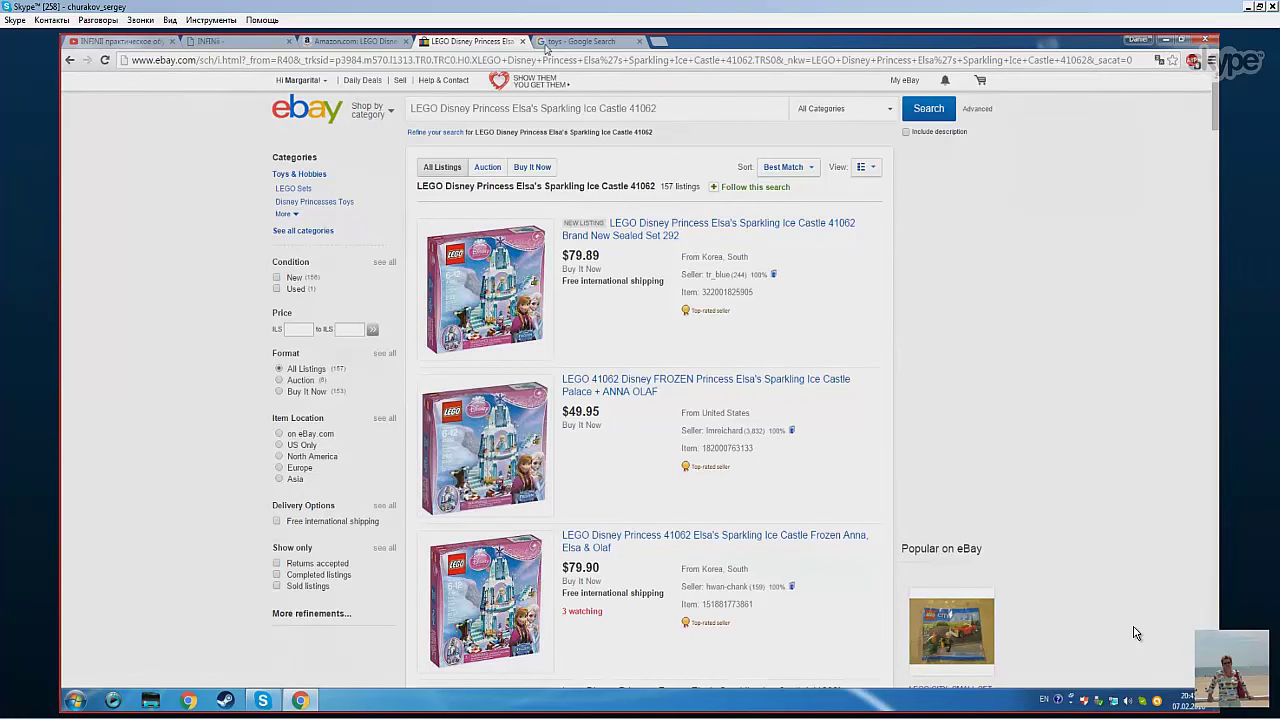
Step: Compare the Amazon price of the Ice Castle set with the prices of the first two eBay listings
left_click(372, 42)
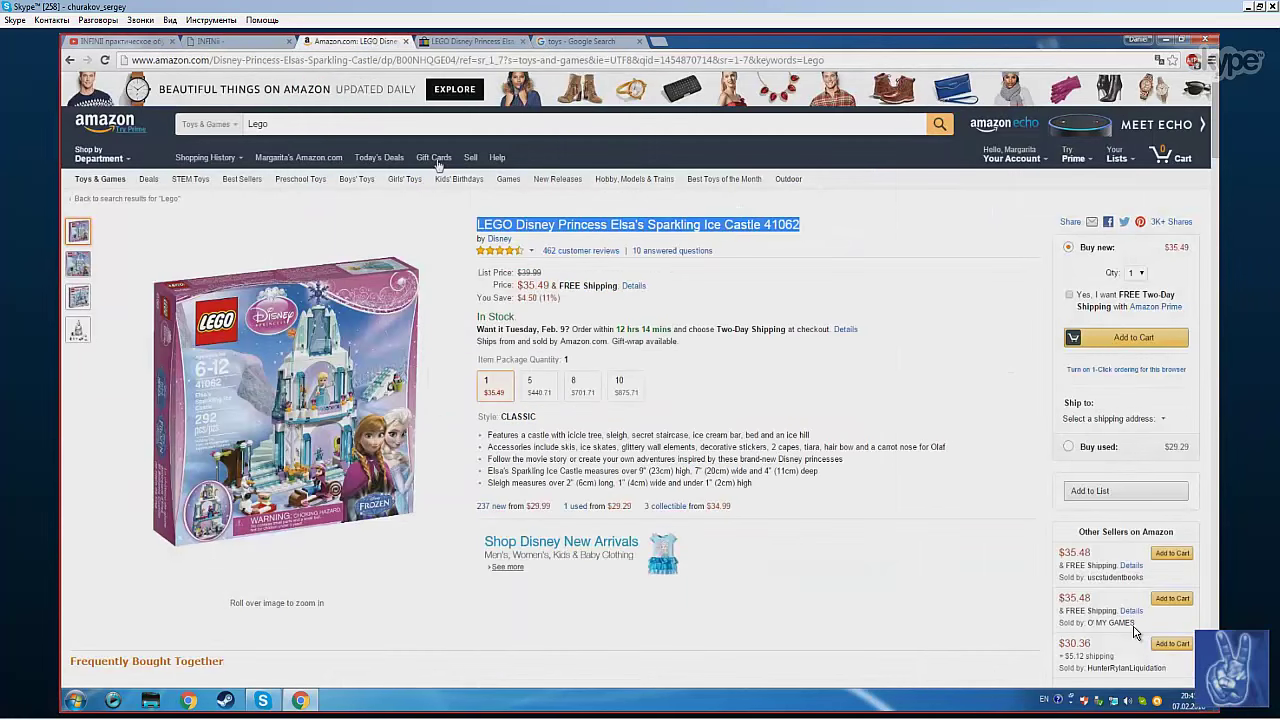
left_click_drag(516, 285, 550, 286)
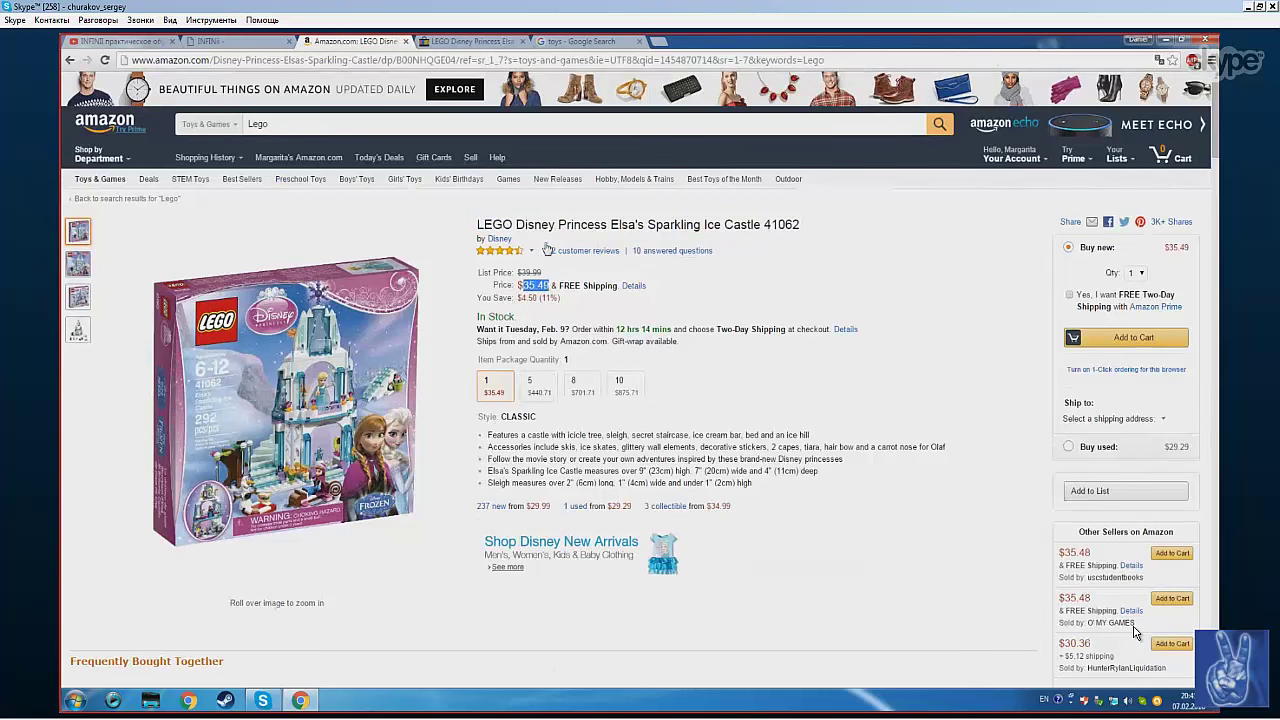
left_click(483, 42)
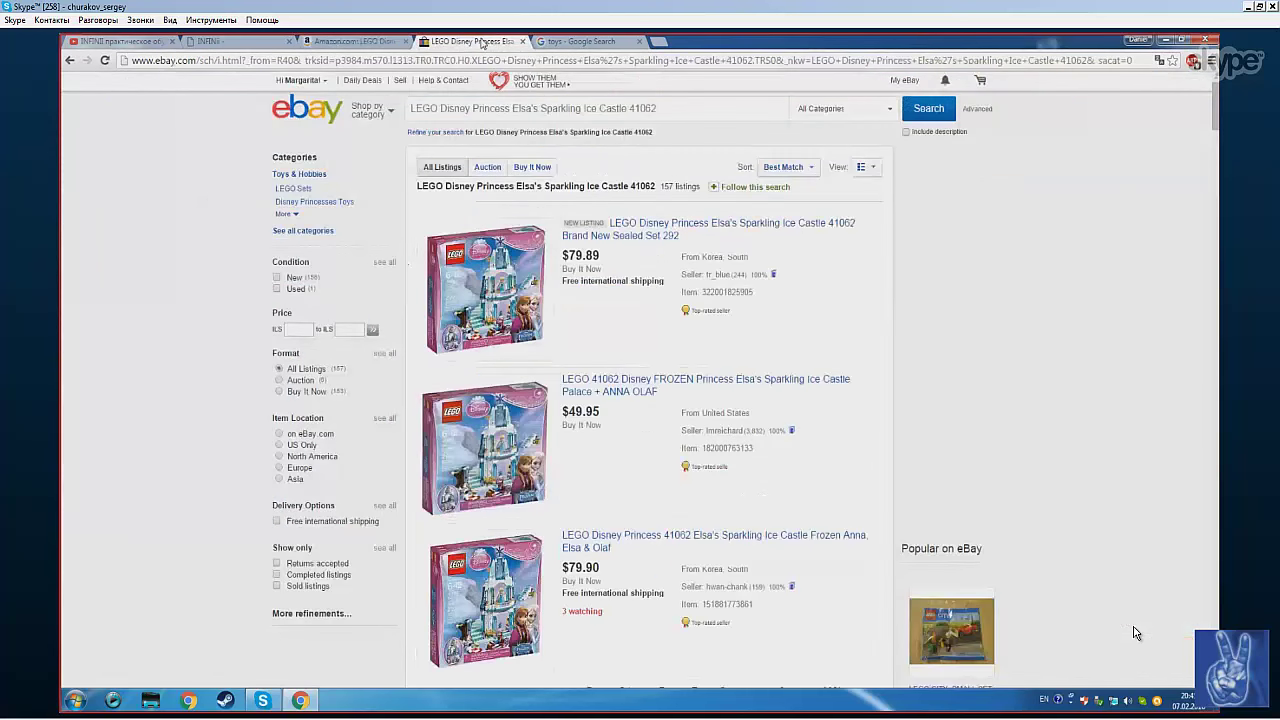
double_click(580, 255)
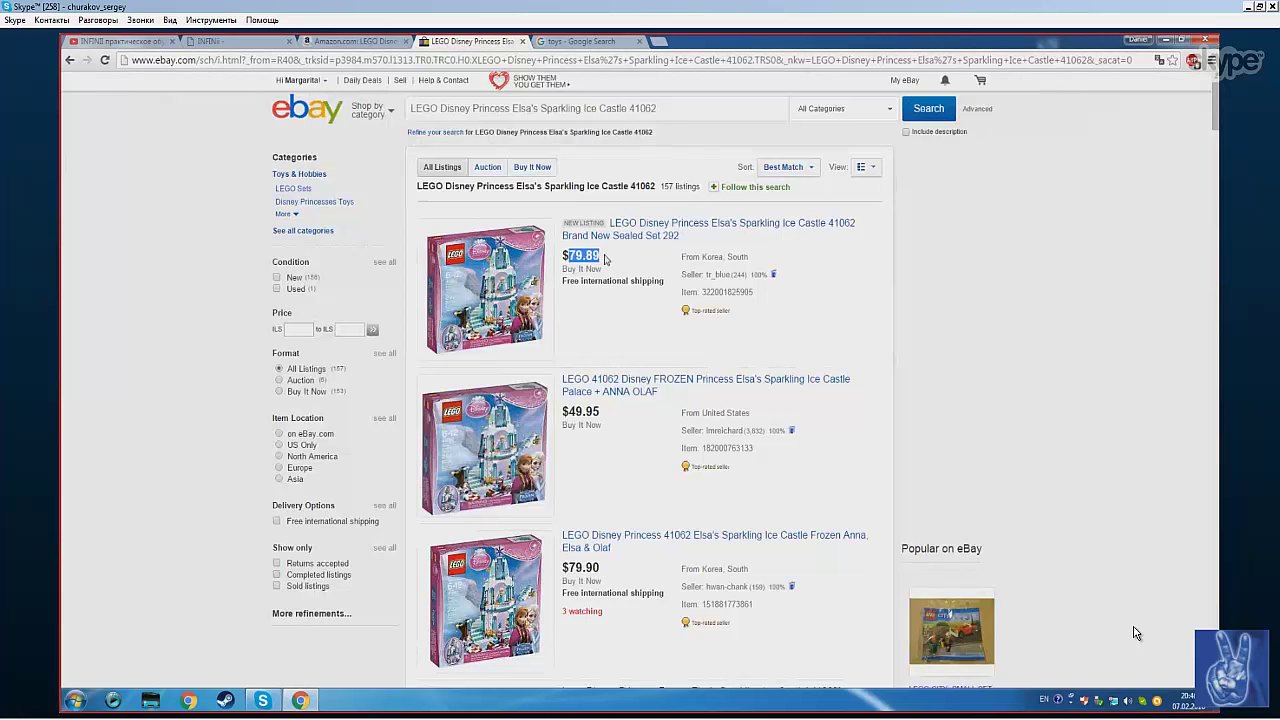
scroll(600, 258, "down", 2)
left_click_drag(568, 286, 600, 286)
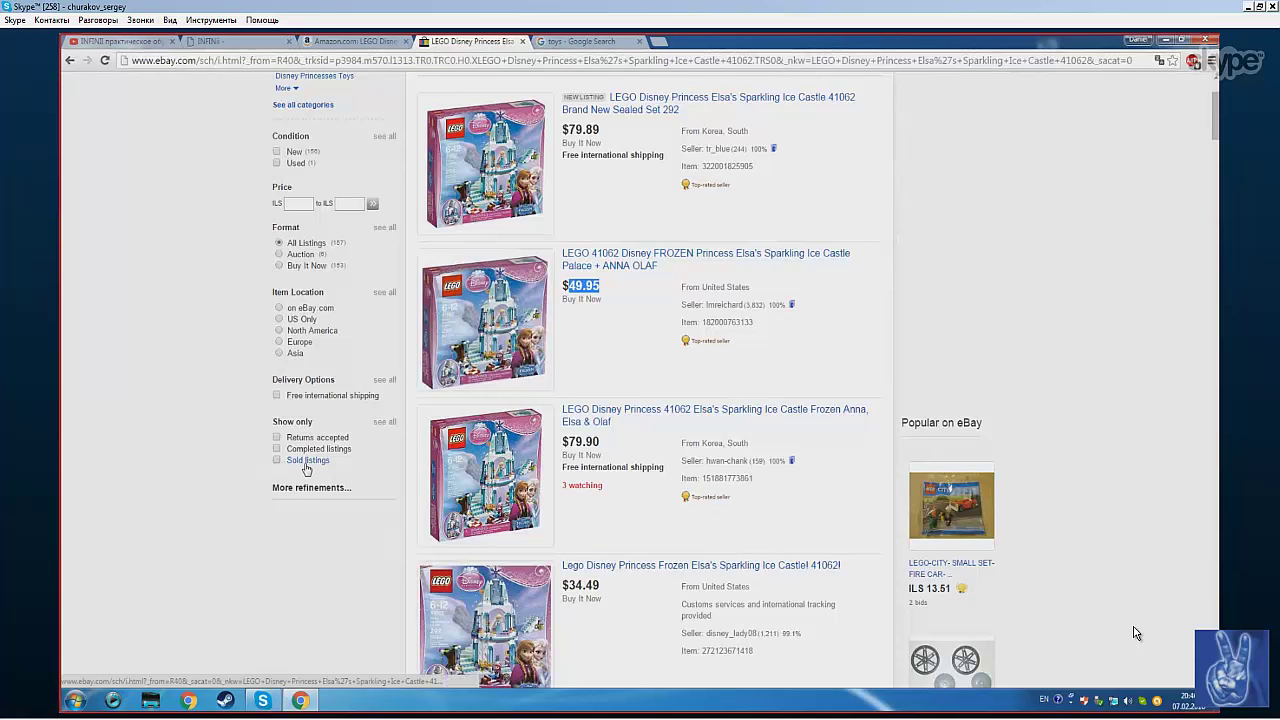
Step: Filter the eBay results to sold listings and check the price and sale date of the New Sealed set from Korea
left_click(278, 462)
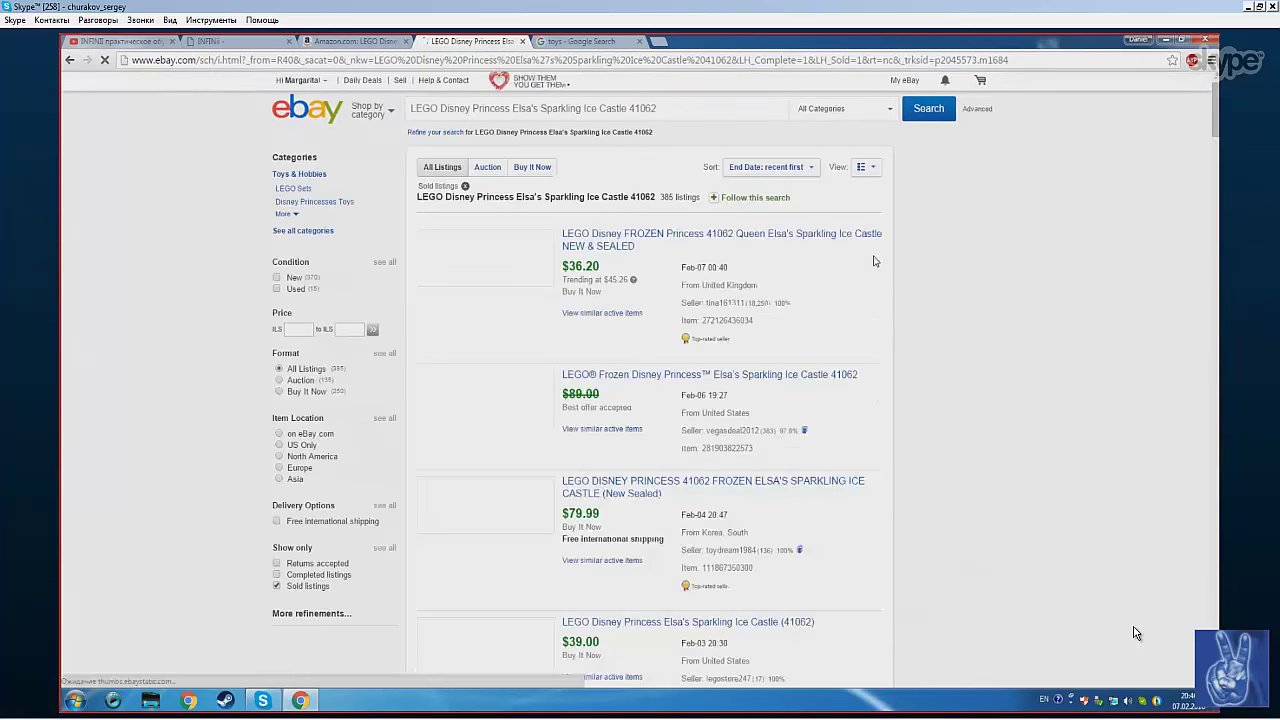
scroll(869, 254, "down", 1)
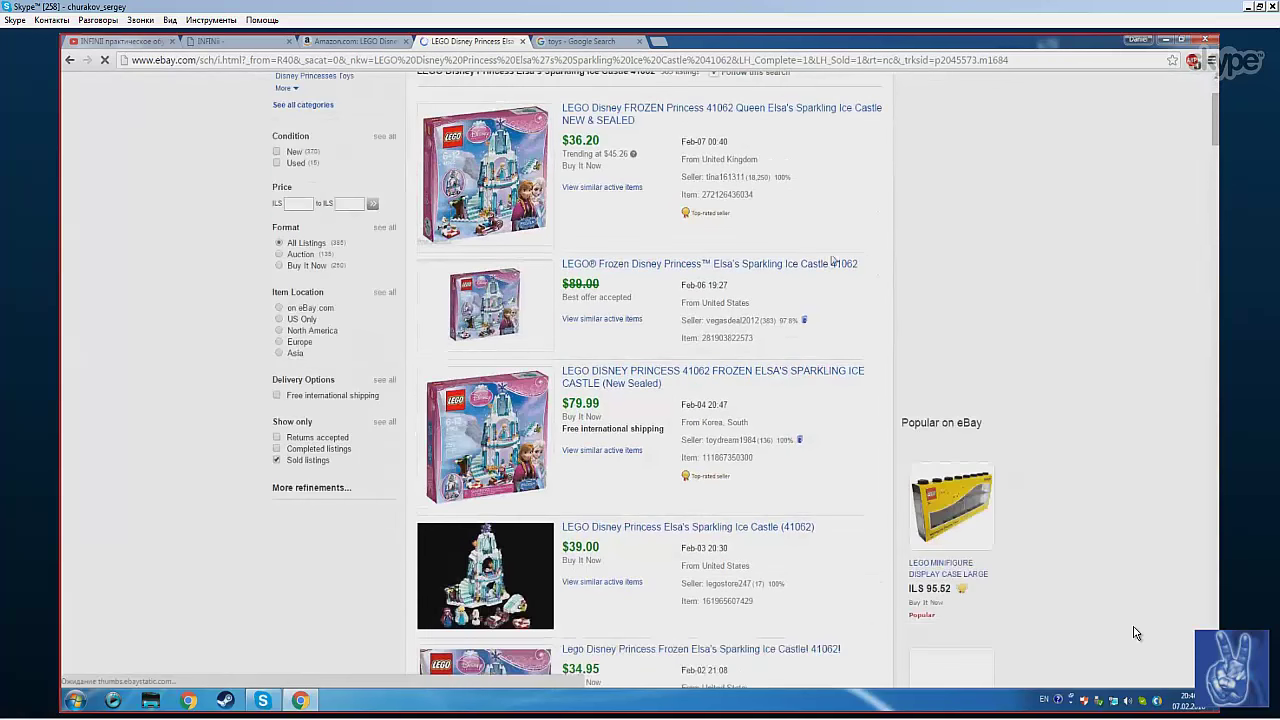
left_click_drag(567, 403, 601, 402)
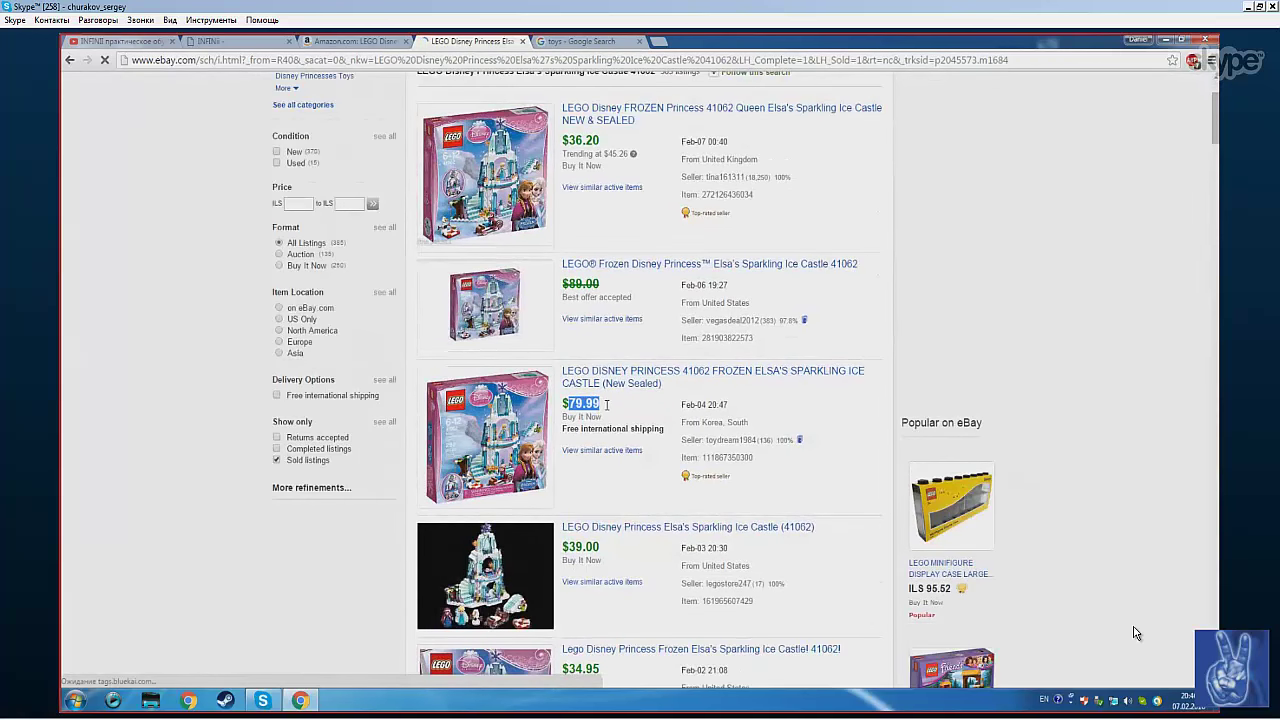
left_click_drag(680, 405, 731, 400)
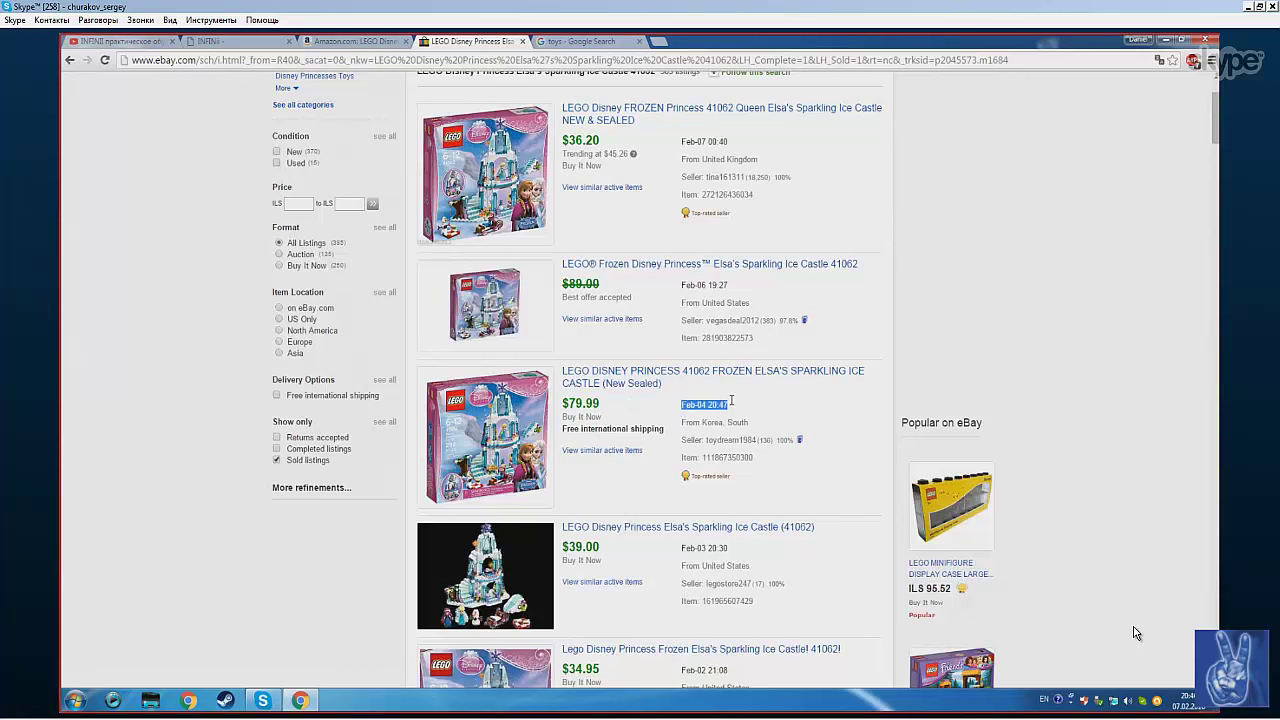
Step: Examine the details and description of the sold LEGO Frozen Disney Princess Elsa's Sparkling Ice Castle 41062 listing
scroll(668, 306, "up", 1)
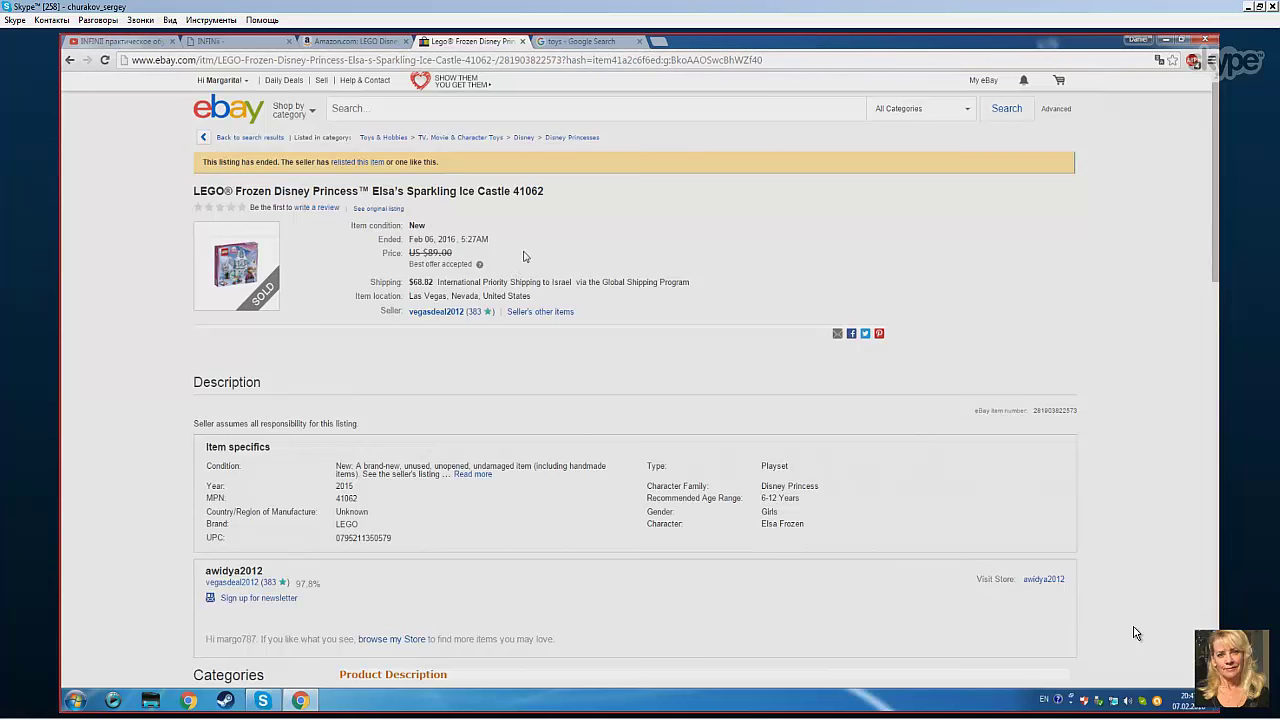
scroll(522, 257, "down", 2)
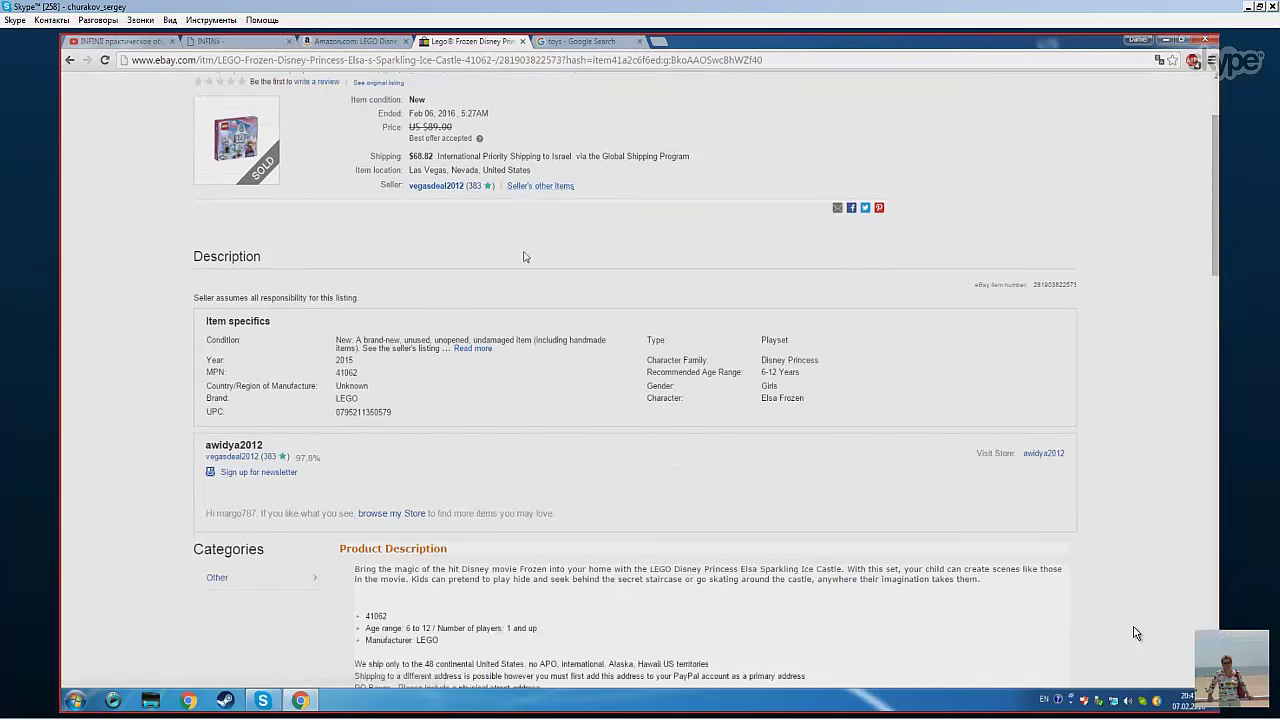
scroll(522, 257, "up", 2)
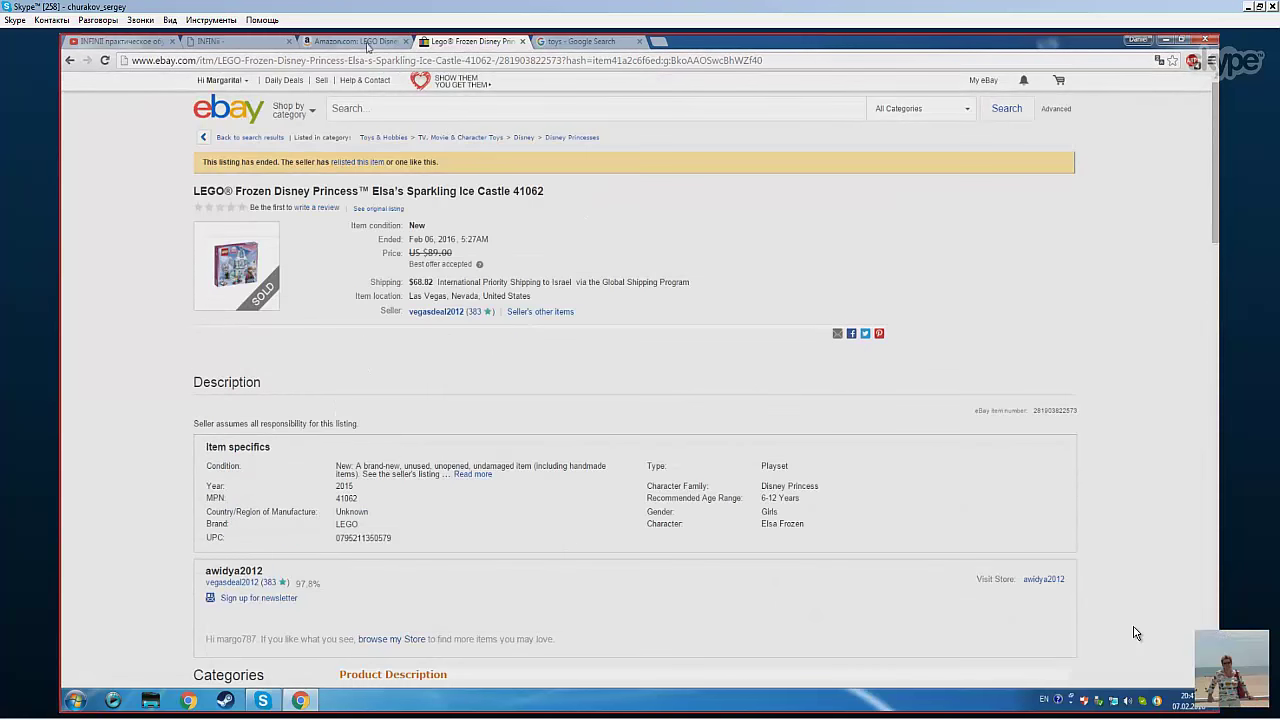
Step: Switch to INFINii, open the eBay listings page of the Prime tools, and start creating a new listing
left_click(228, 41)
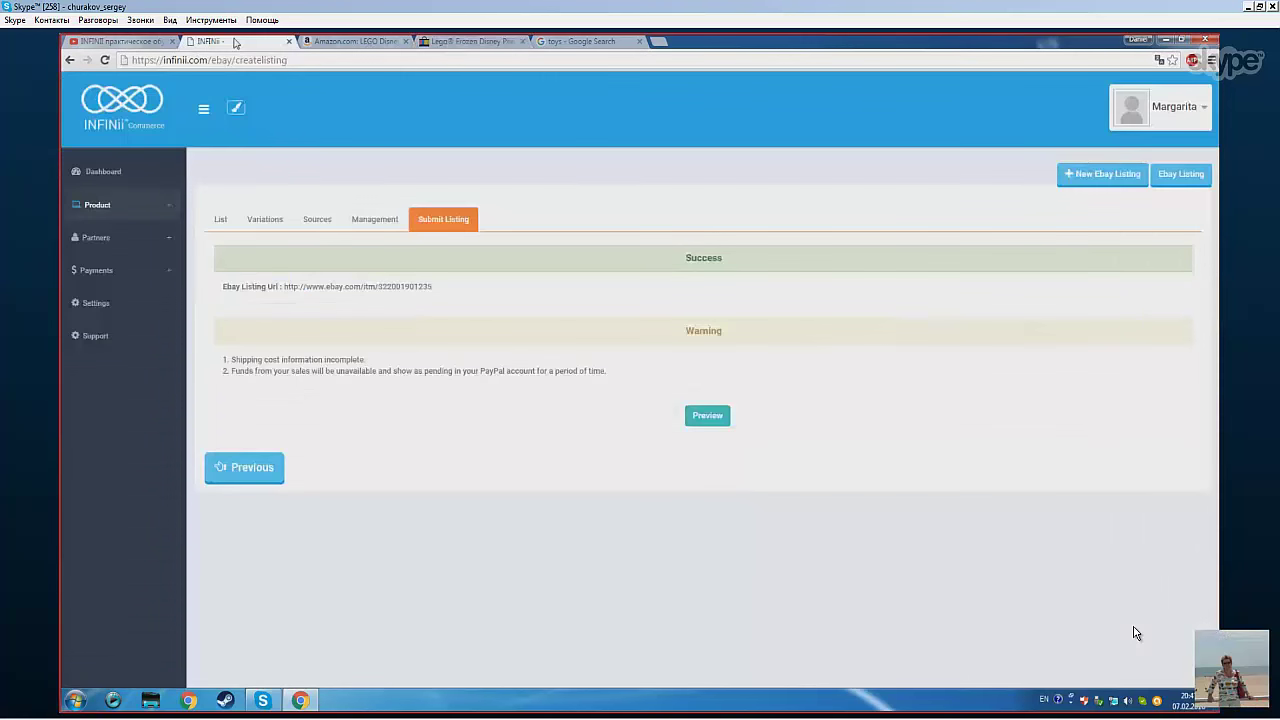
left_click(136, 211)
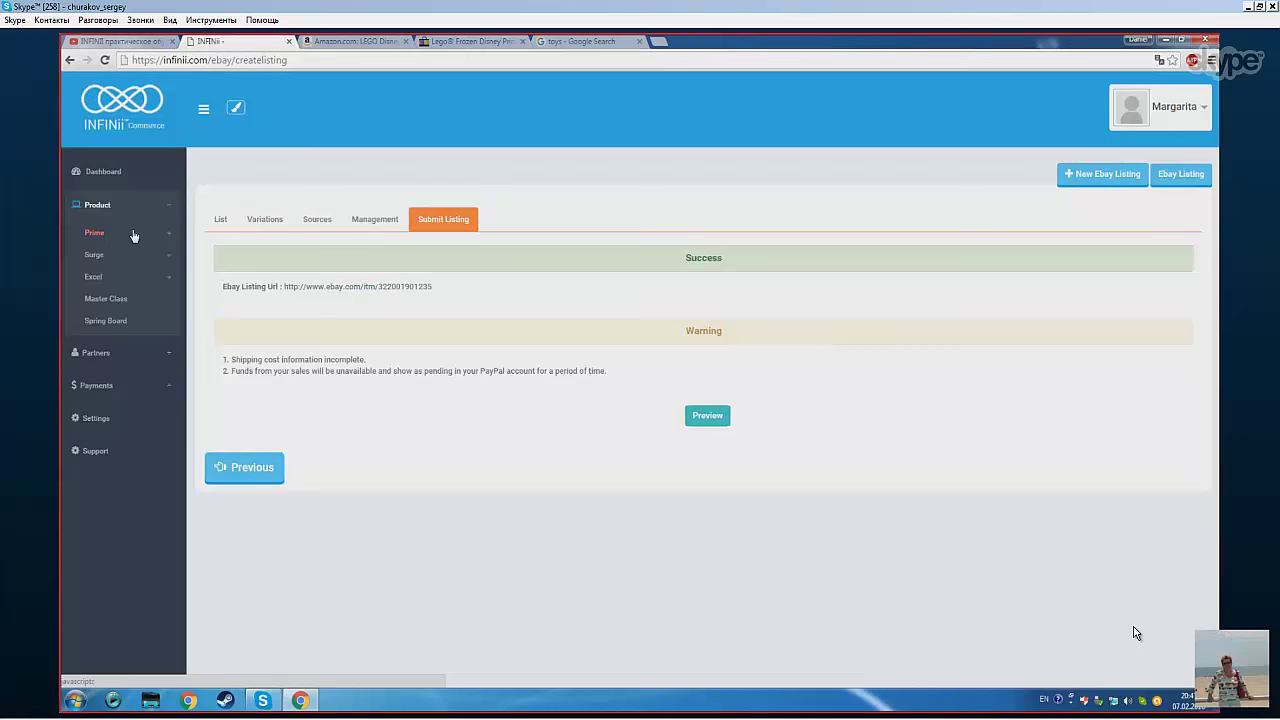
left_click(134, 234)
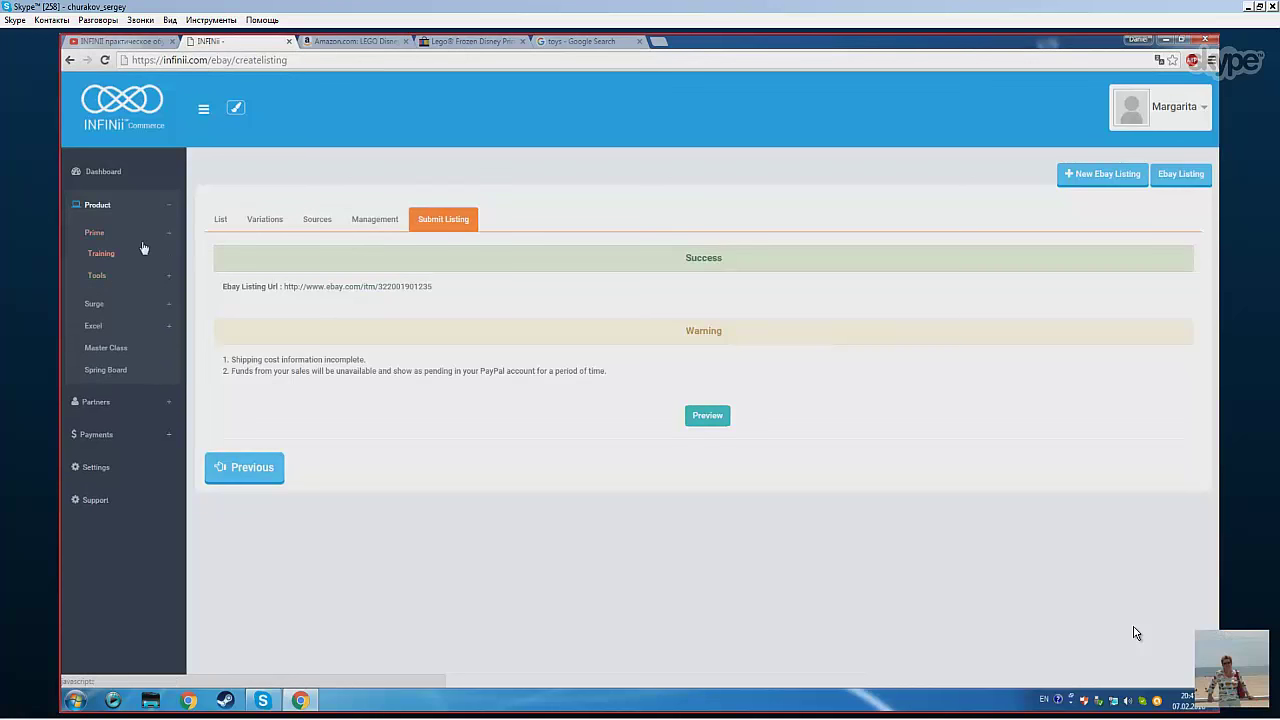
left_click(143, 277)
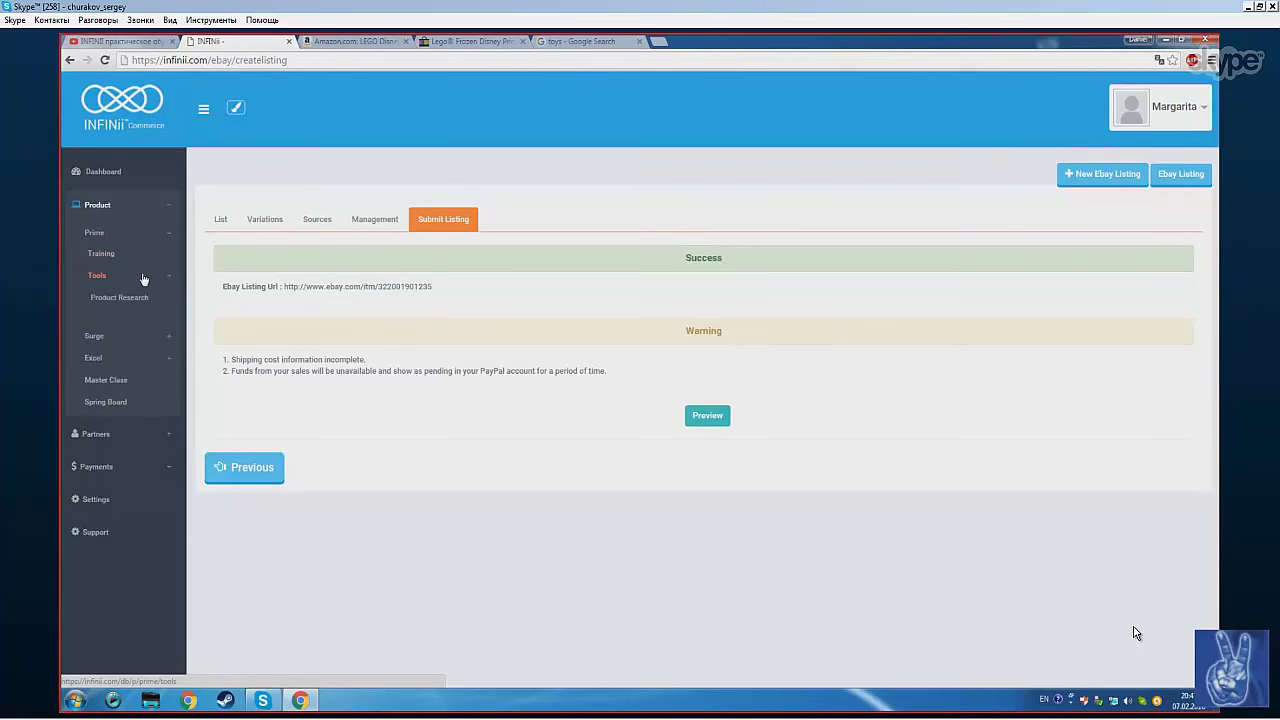
left_click(106, 319)
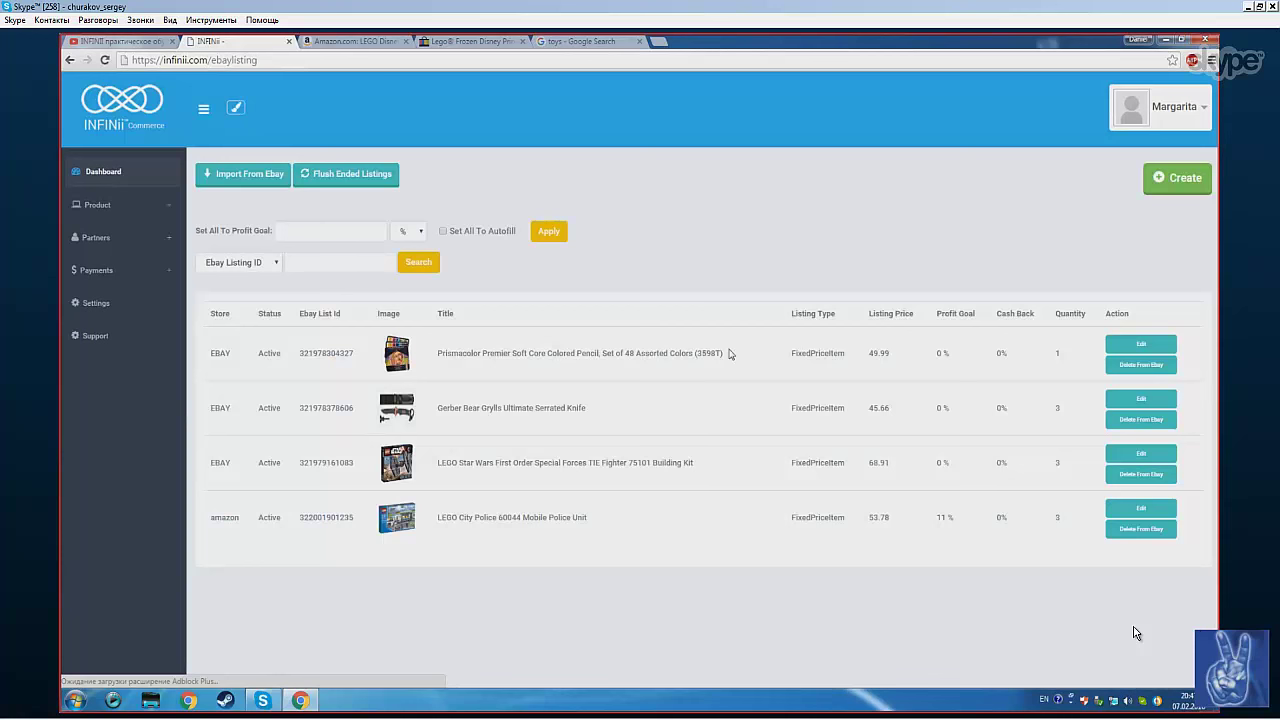
left_click(1173, 178)
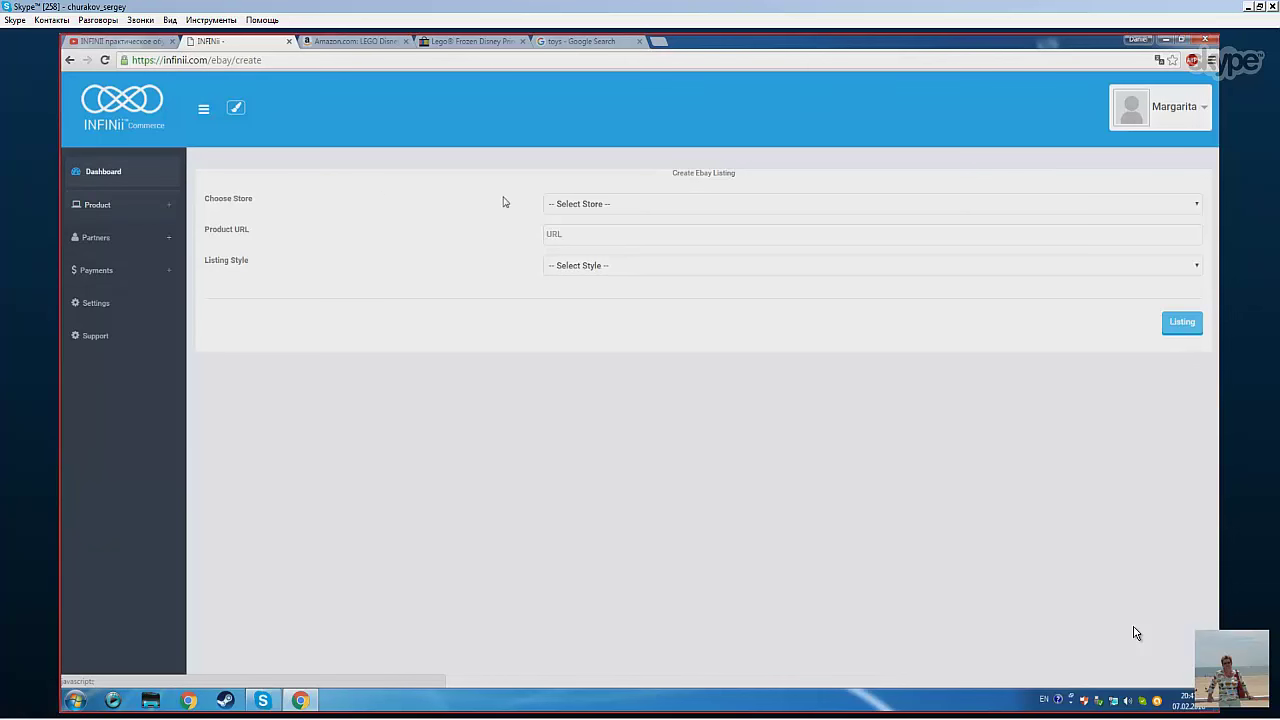
Step: Choose Amazon as the store for the new eBay listing
left_click(600, 208)
left_click(600, 208)
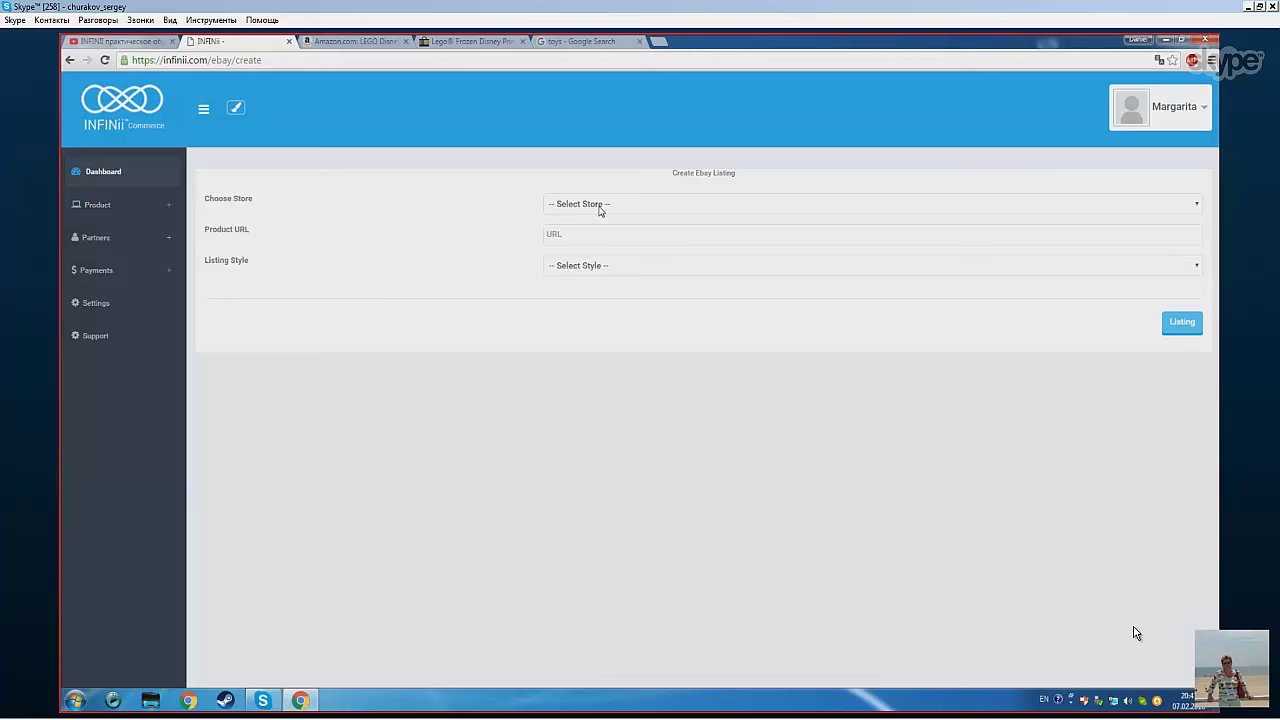
left_click(600, 208)
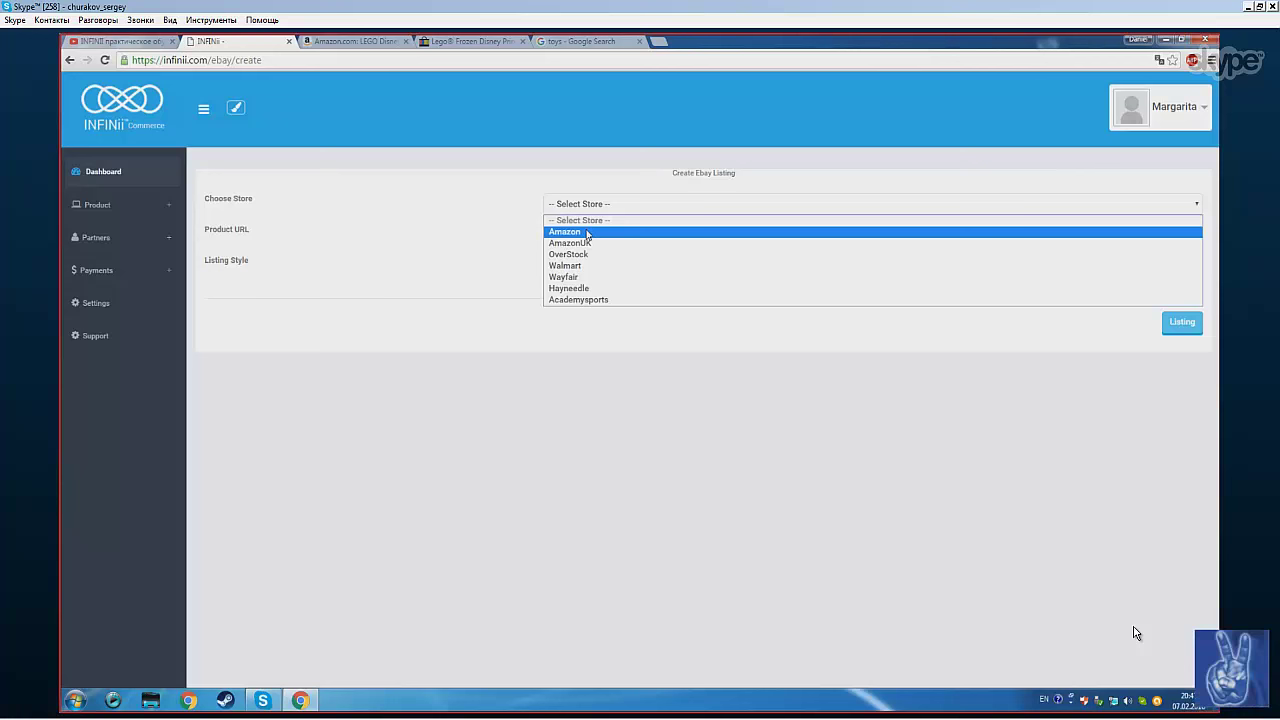
left_click(587, 232)
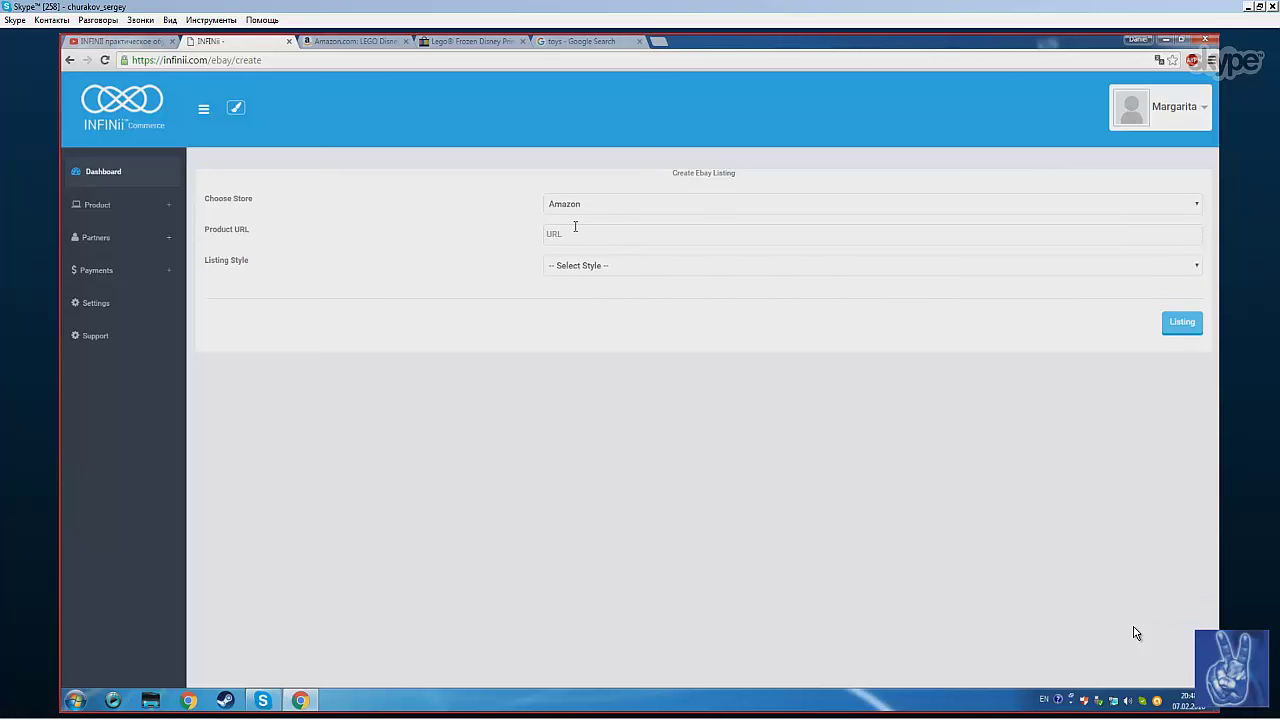
Step: Copy the Ice Castle's Amazon address up to the product code B00NHQGE04 and enter it as the listing's Product URL
left_click(354, 41)
left_click_drag(131, 60, 448, 61)
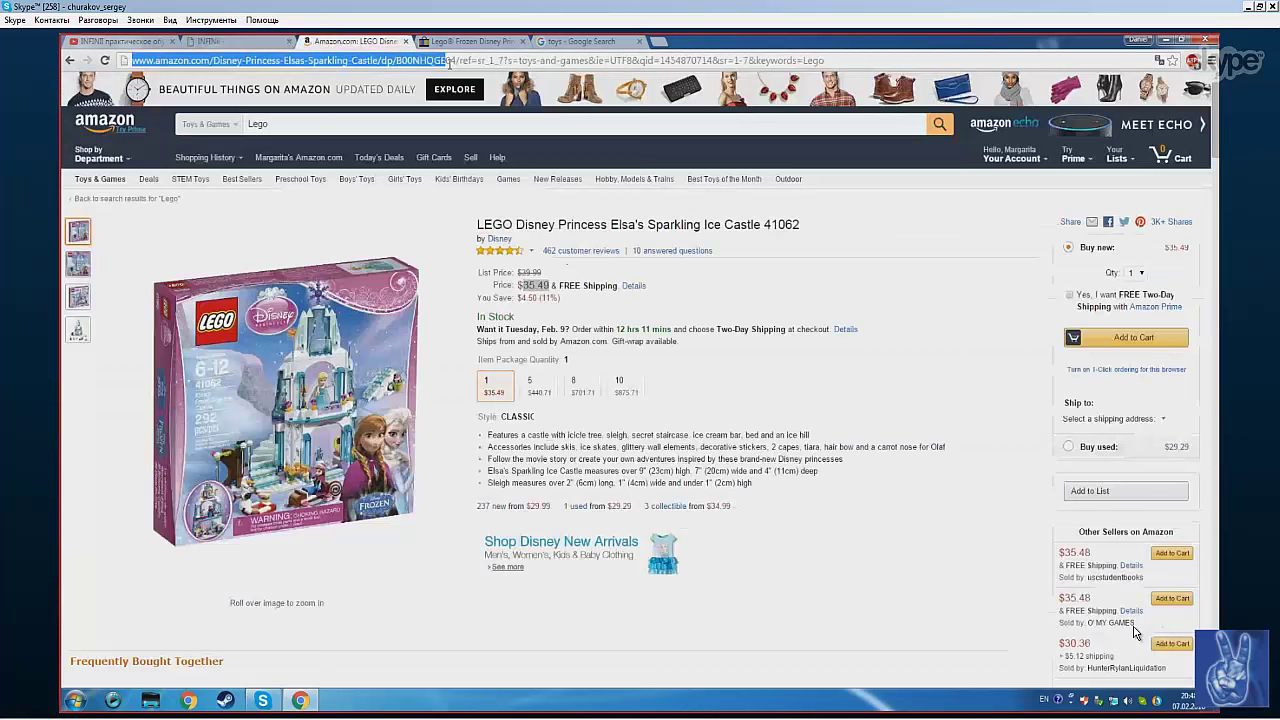
left_click_drag(449, 62, 451, 64)
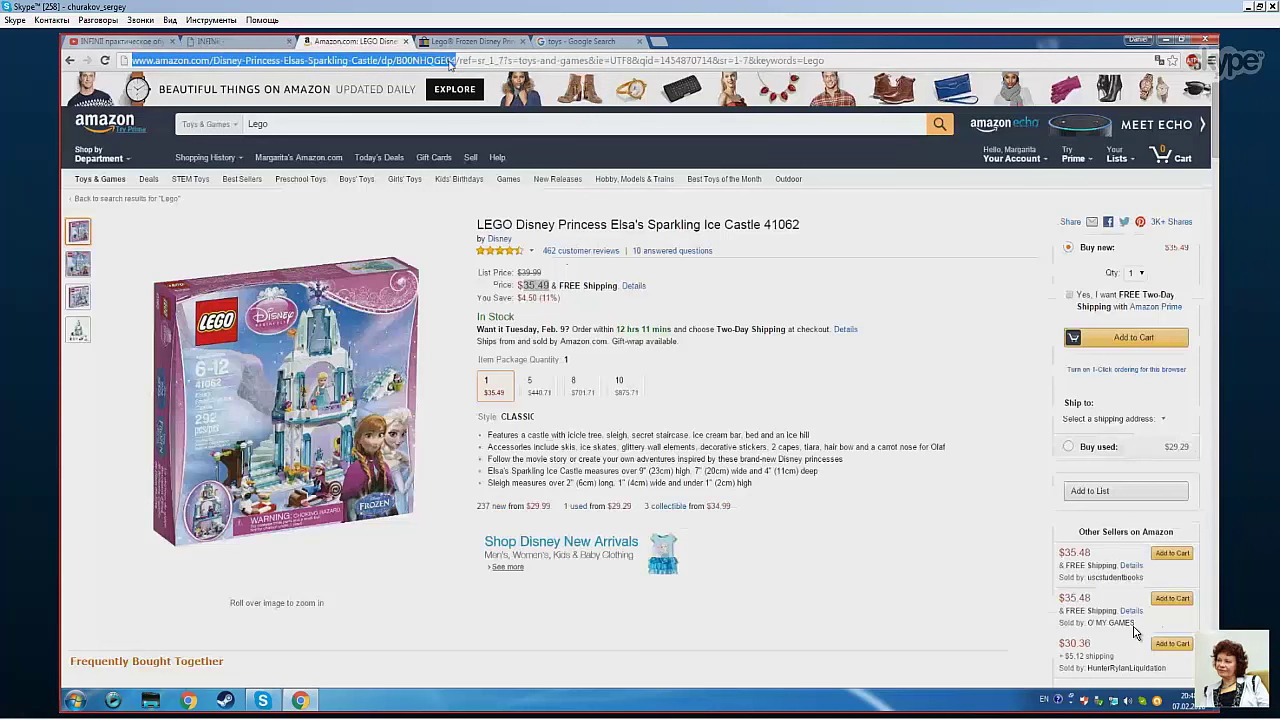
key("ctrl+shift+Tab")
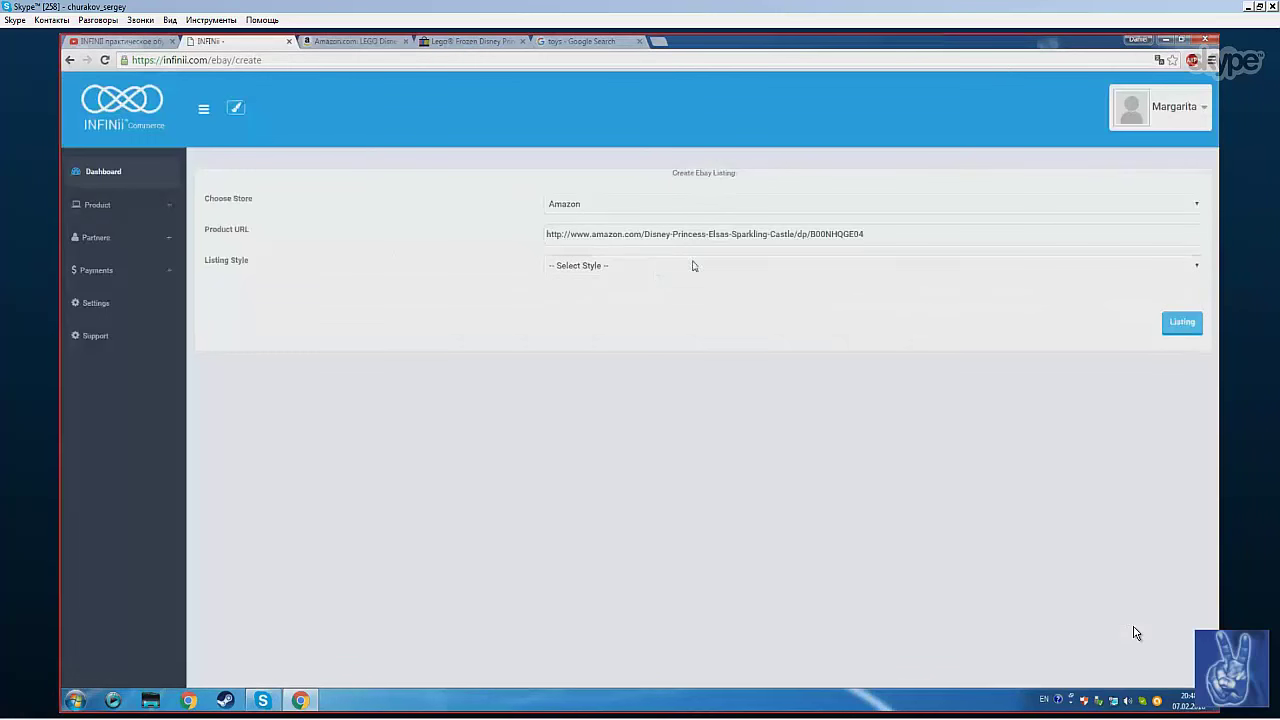
Step: Set the listing style to Frame, pick the second template with the light grey border, and generate the listing
left_click(693, 266)
left_click(671, 329)
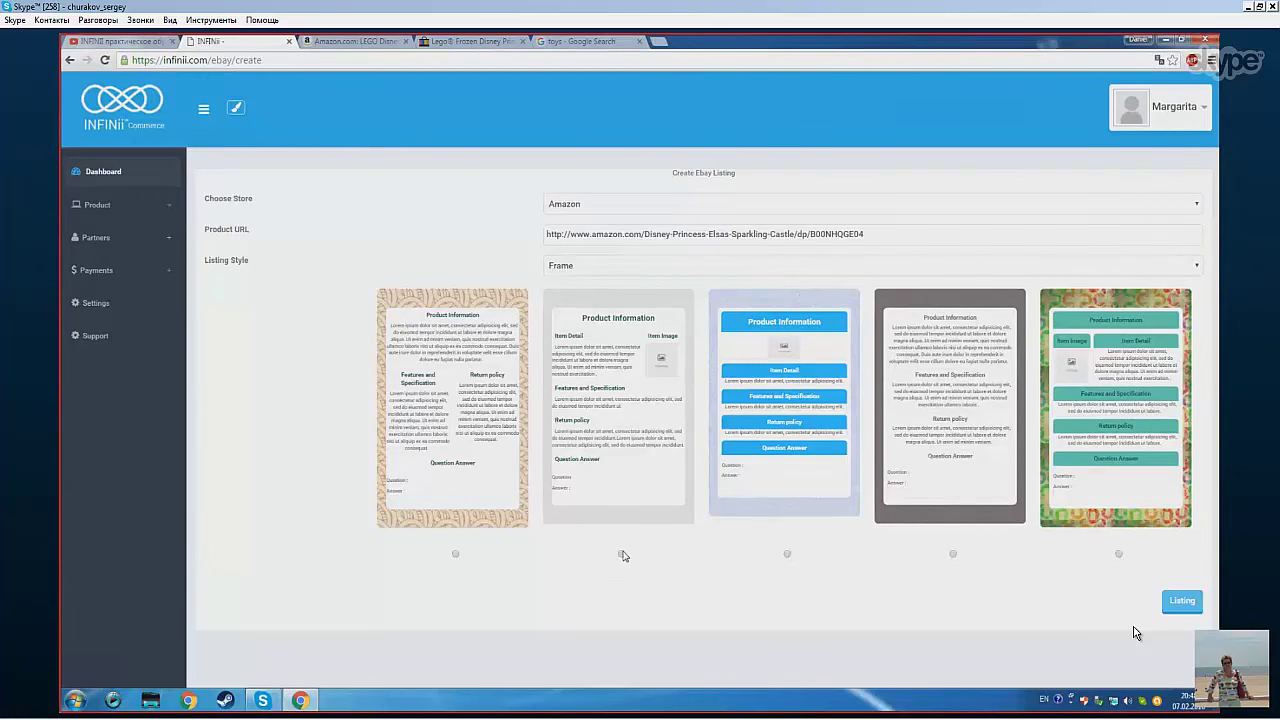
left_click(1182, 600)
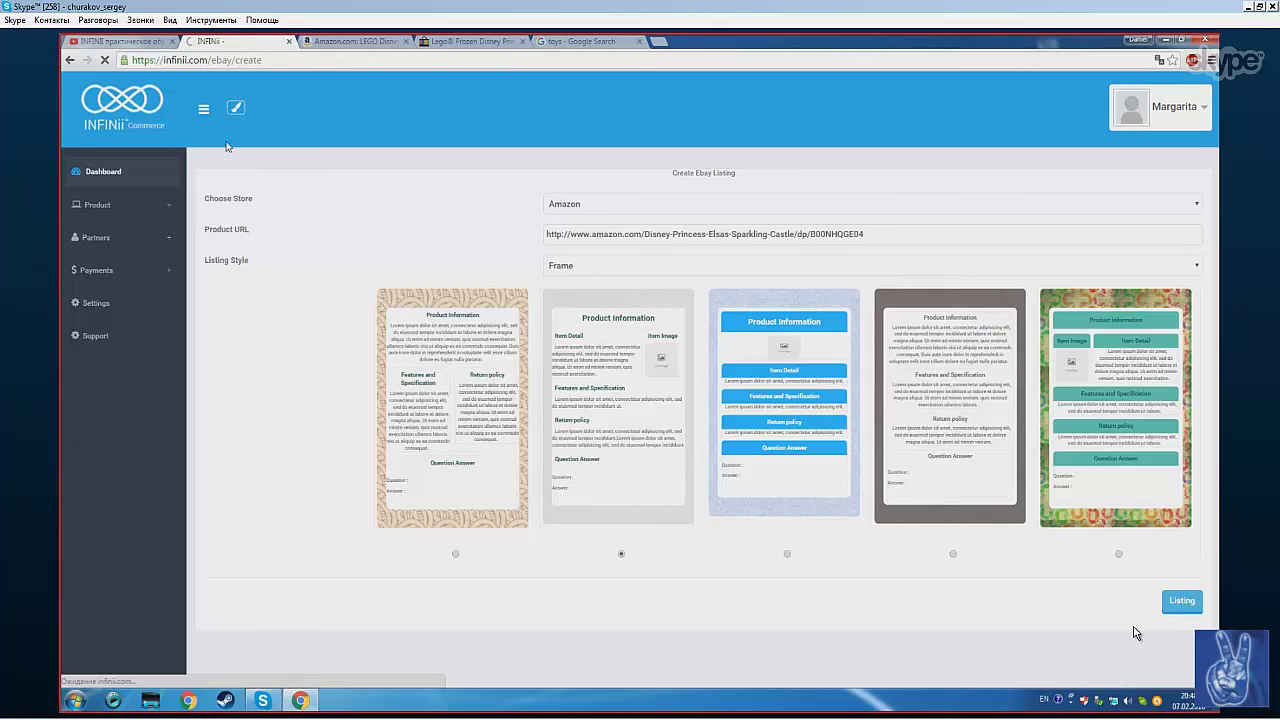
right_click(245, 45)
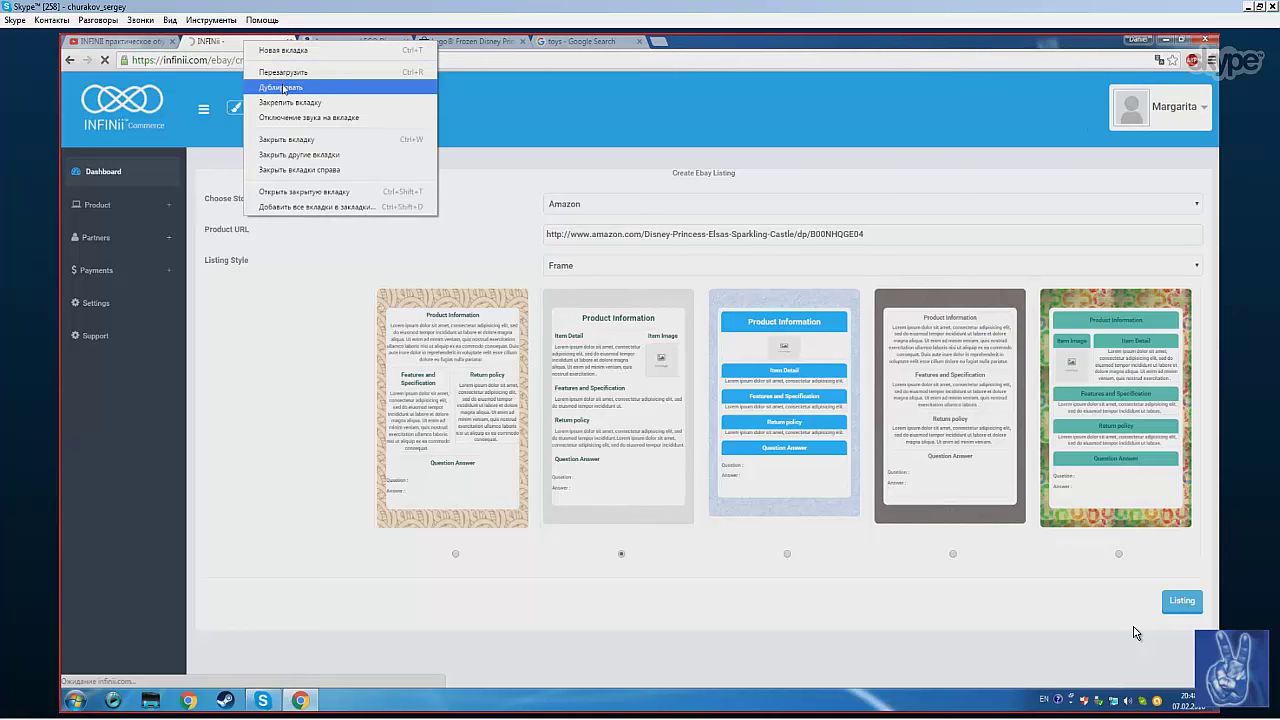
left_click(484, 92)
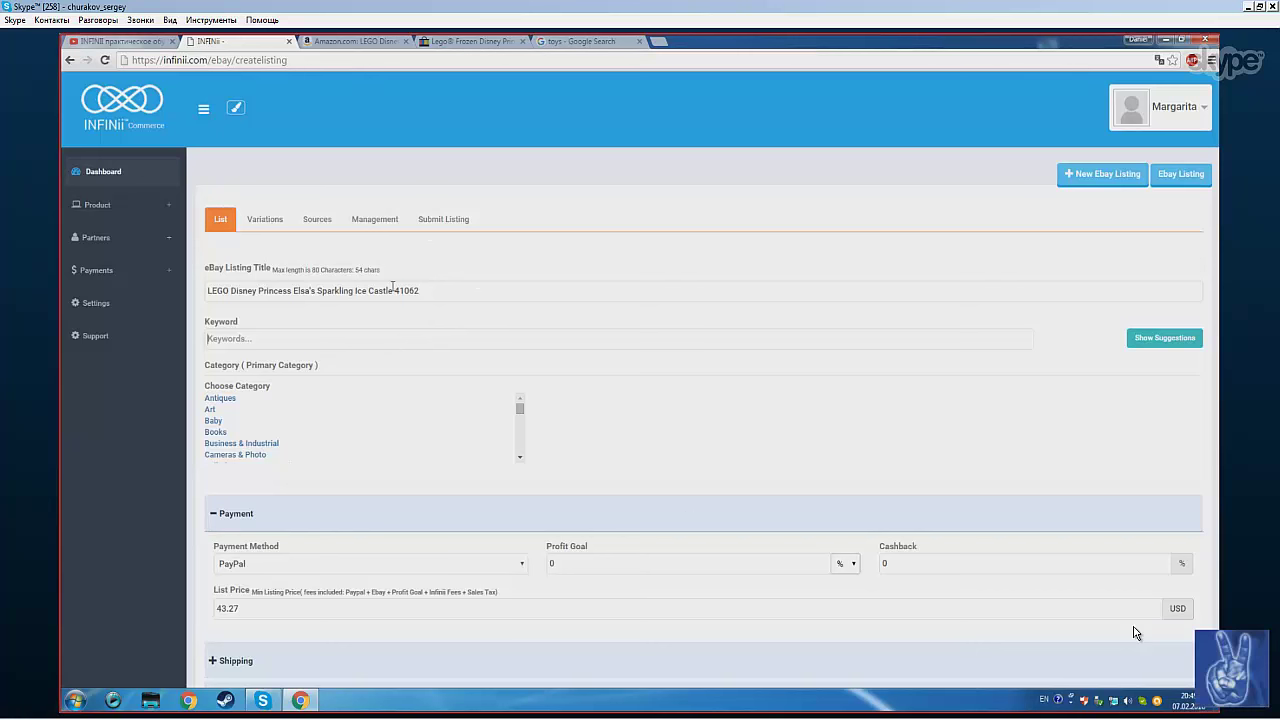
Step: Copy the full eBay listing title of the Ice Castle set into the Keyword field
right_click(240, 338)
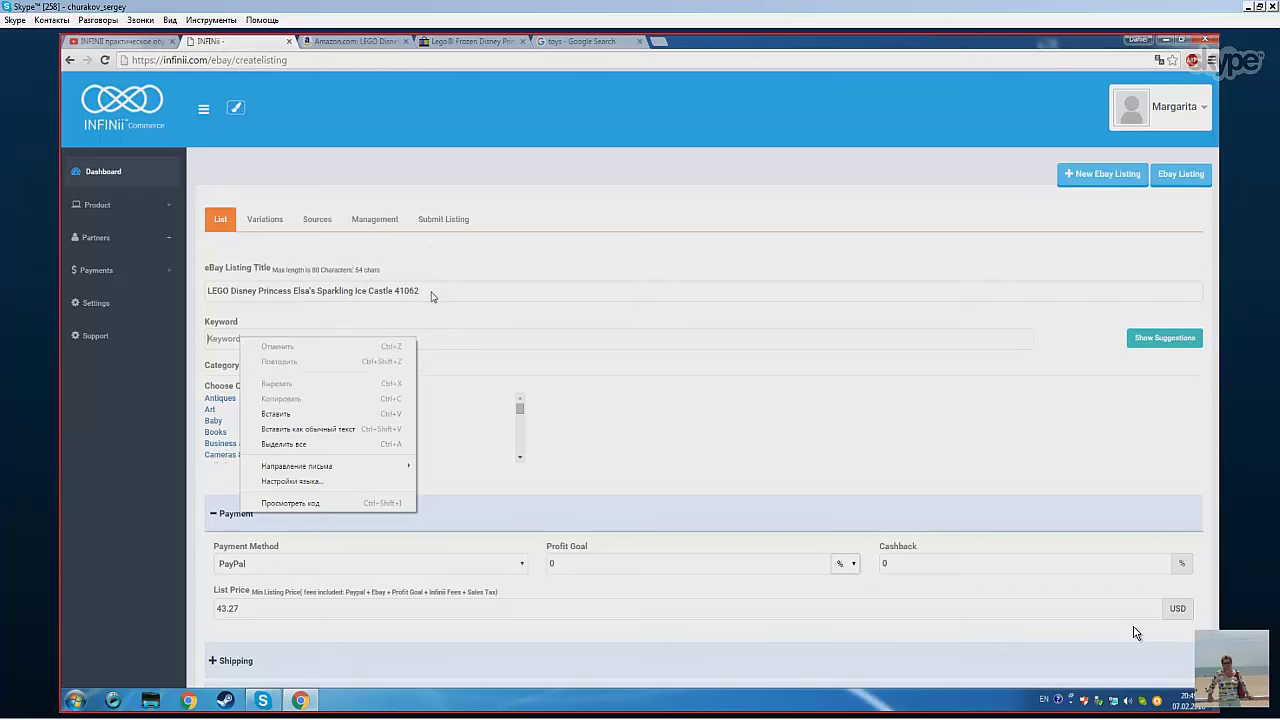
mouse_move(432, 296)
left_mouse_down()
mouse_move(207, 291)
mouse_move(419, 291)
left_mouse_up()
key("ctrl+c")
left_click(208, 291)
right_click(405, 289)
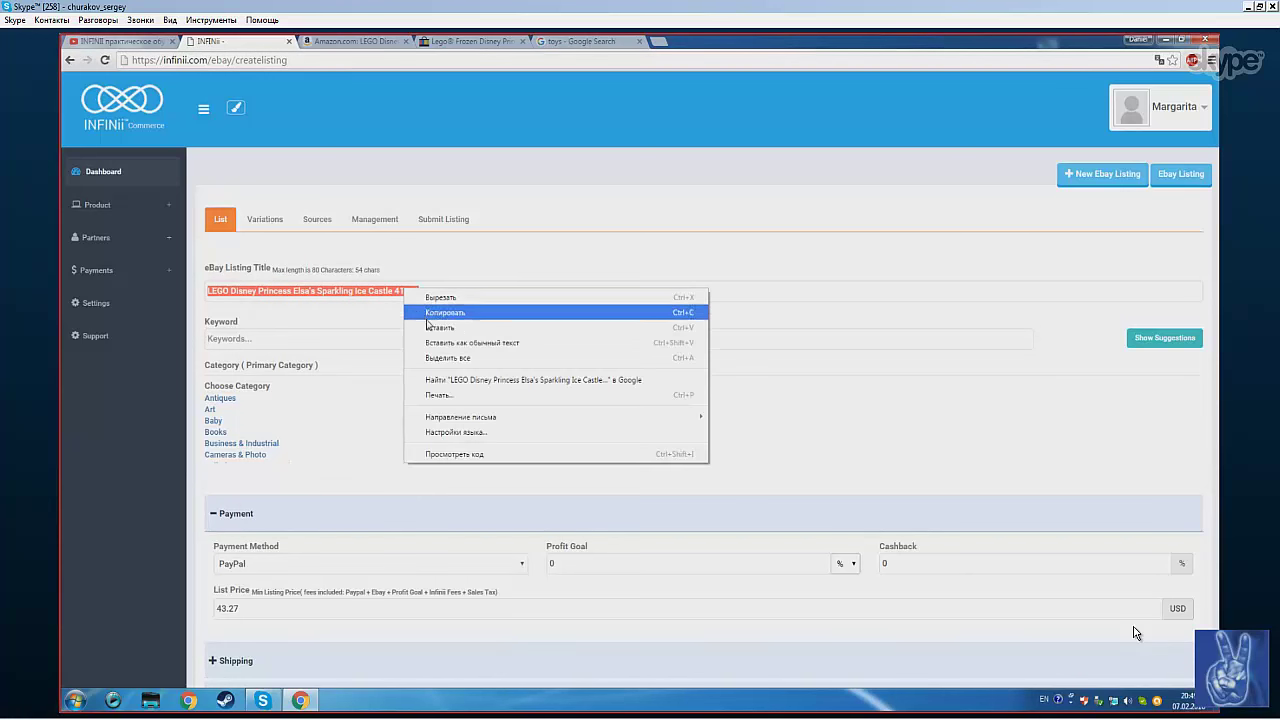
left_click(427, 316)
left_click(408, 337)
right_click(407, 339)
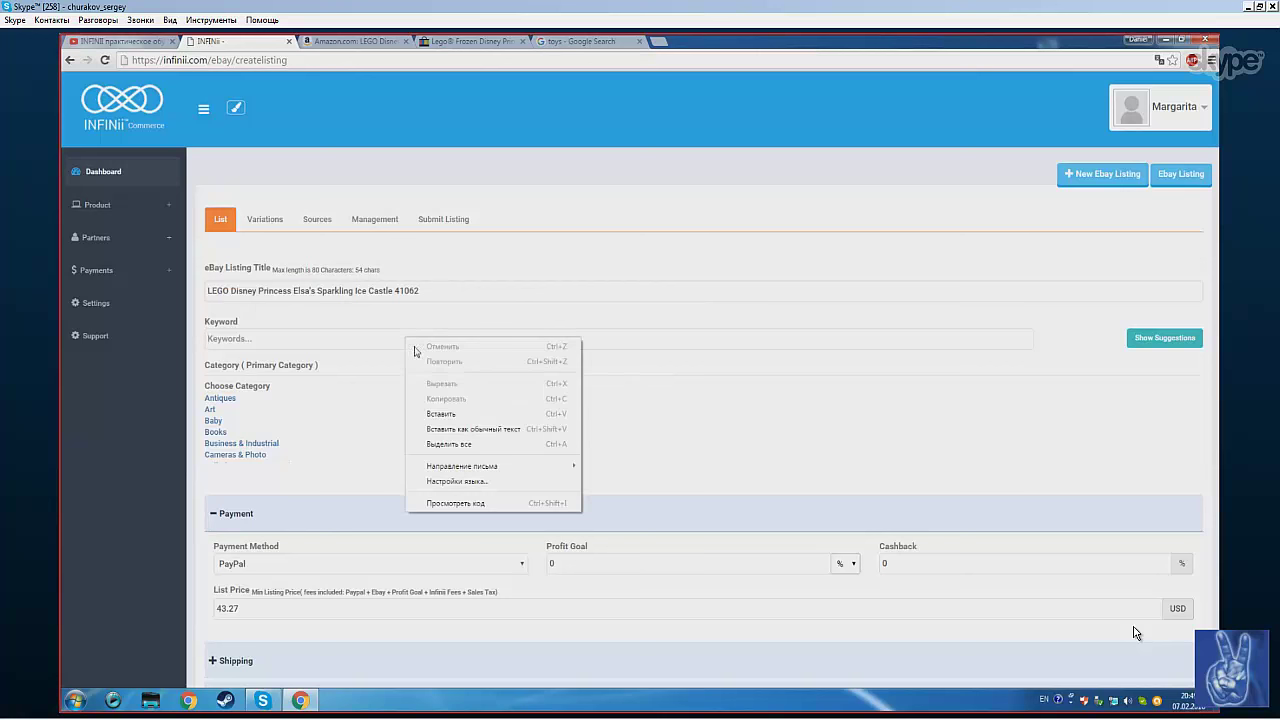
left_click(444, 418)
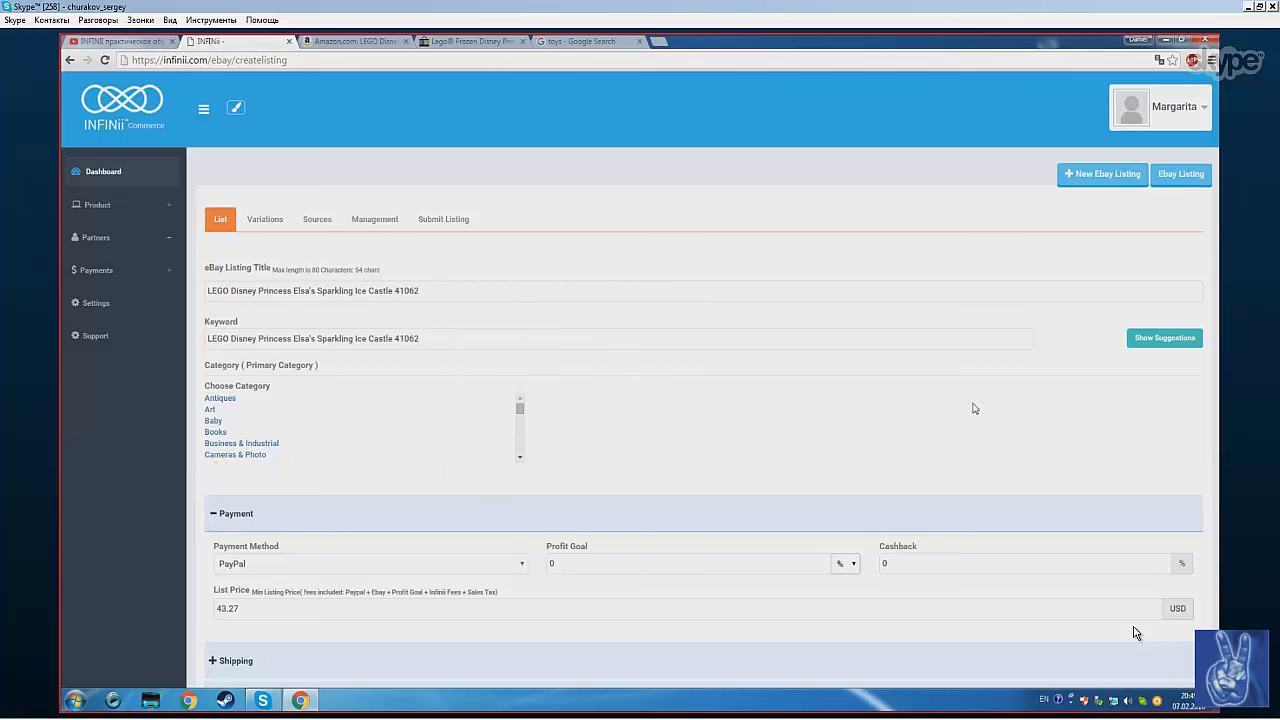
Step: Show the suggestions for the keyword and choose the suggested category Toys & Hobbies/TV, Movie & Character Toys/Disney/Disney Princesses (146030)
left_click(1157, 343)
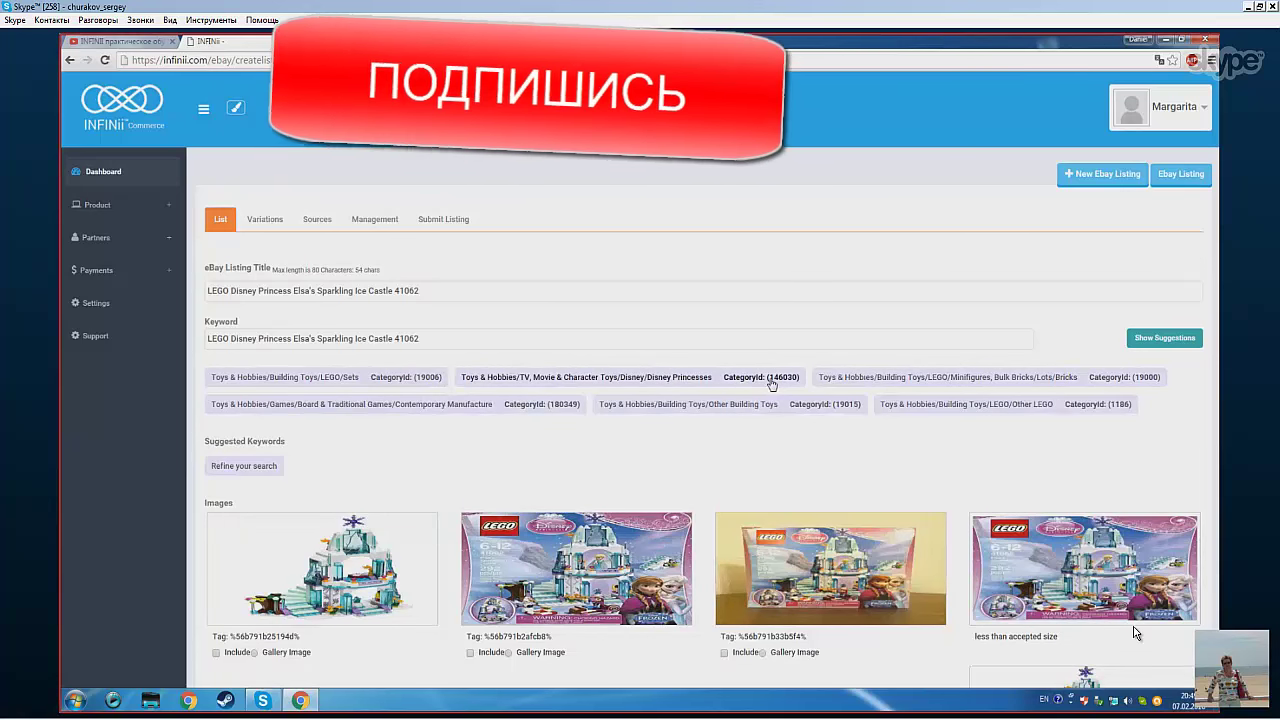
scroll(997, 411, "down", 1)
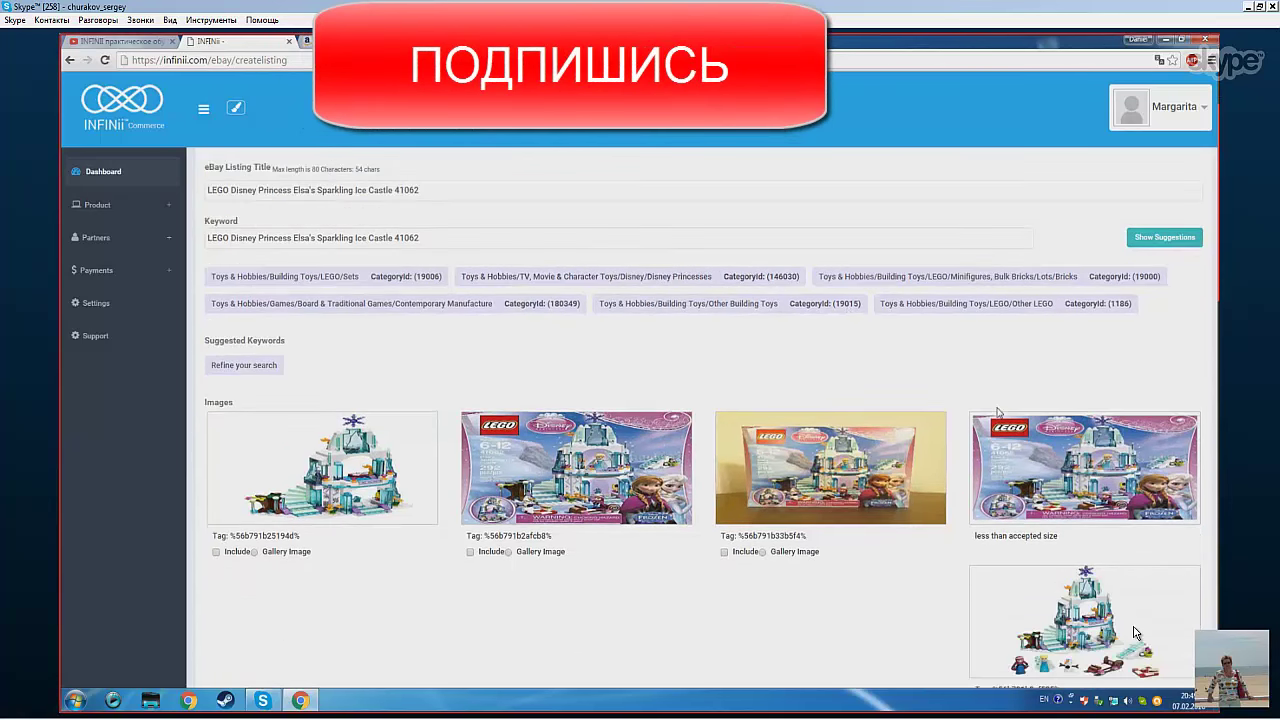
scroll(997, 411, "down", 10)
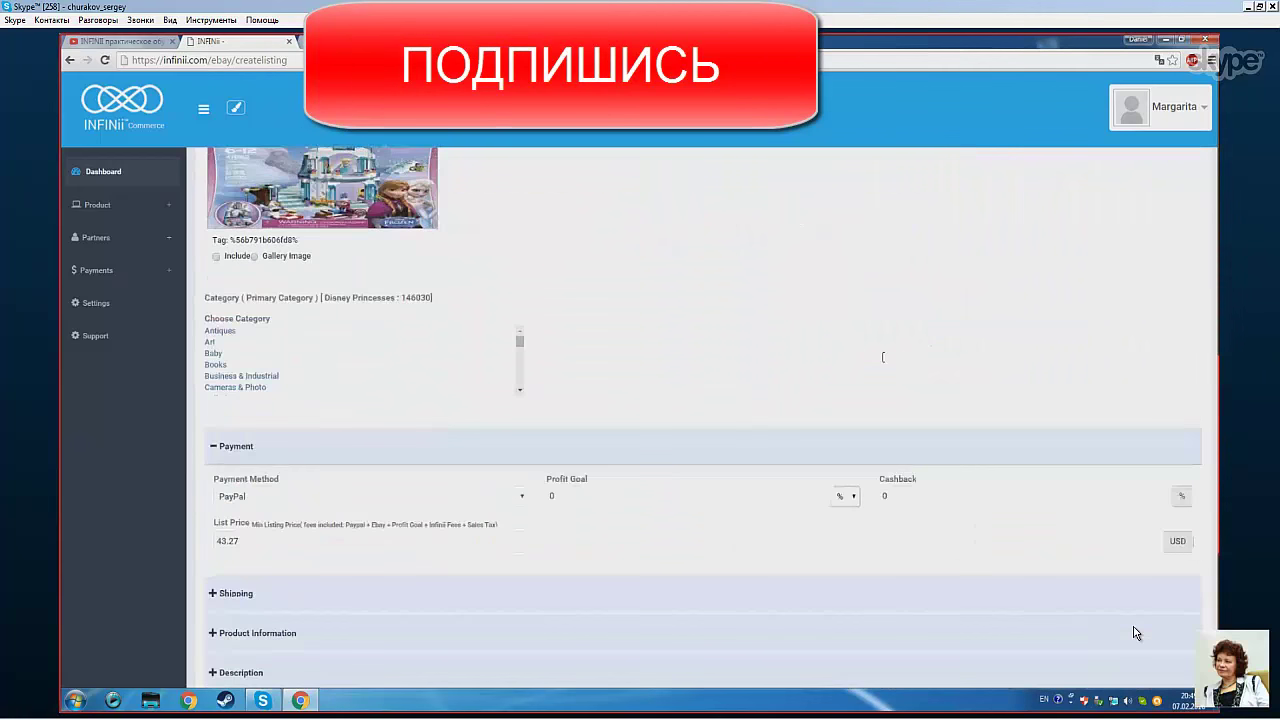
Step: Examine the listing's primary category, its collapsed sections, the category suggestions and the suggested images
scroll(840, 360, "down", 2)
scroll(463, 263, "up", 1)
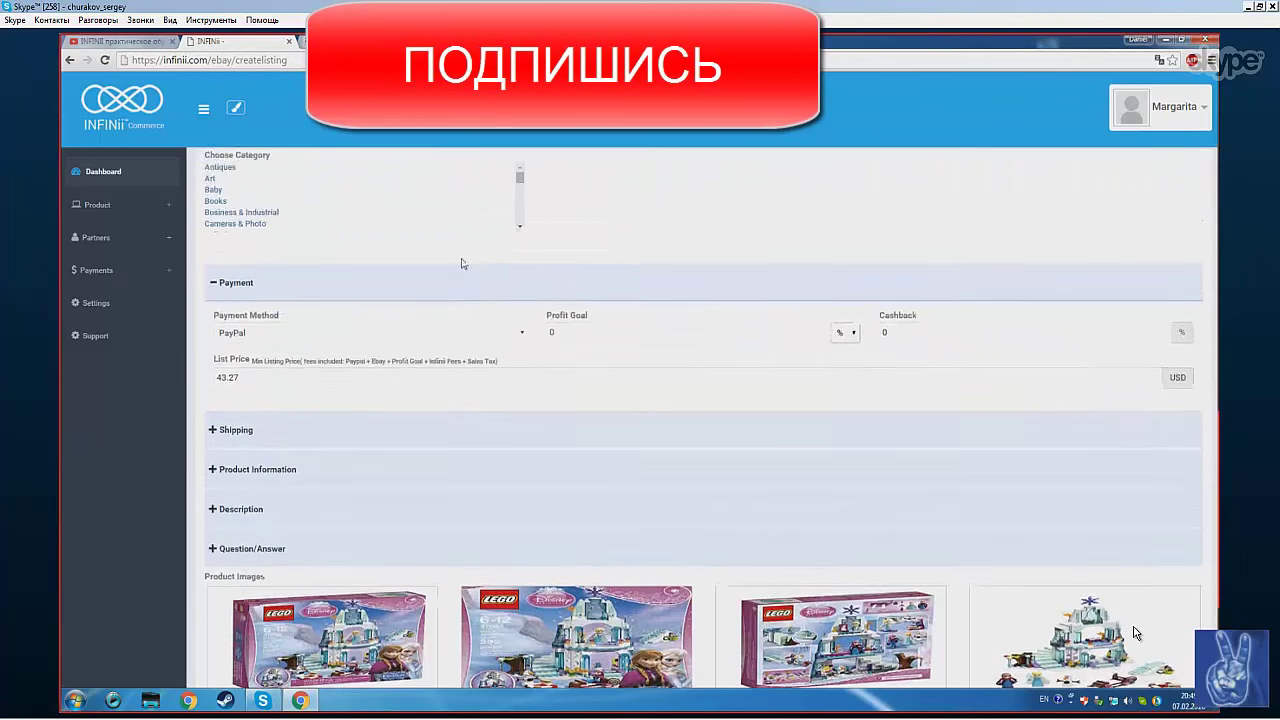
scroll(520, 215, "down", 1)
scroll(523, 200, "up", 1)
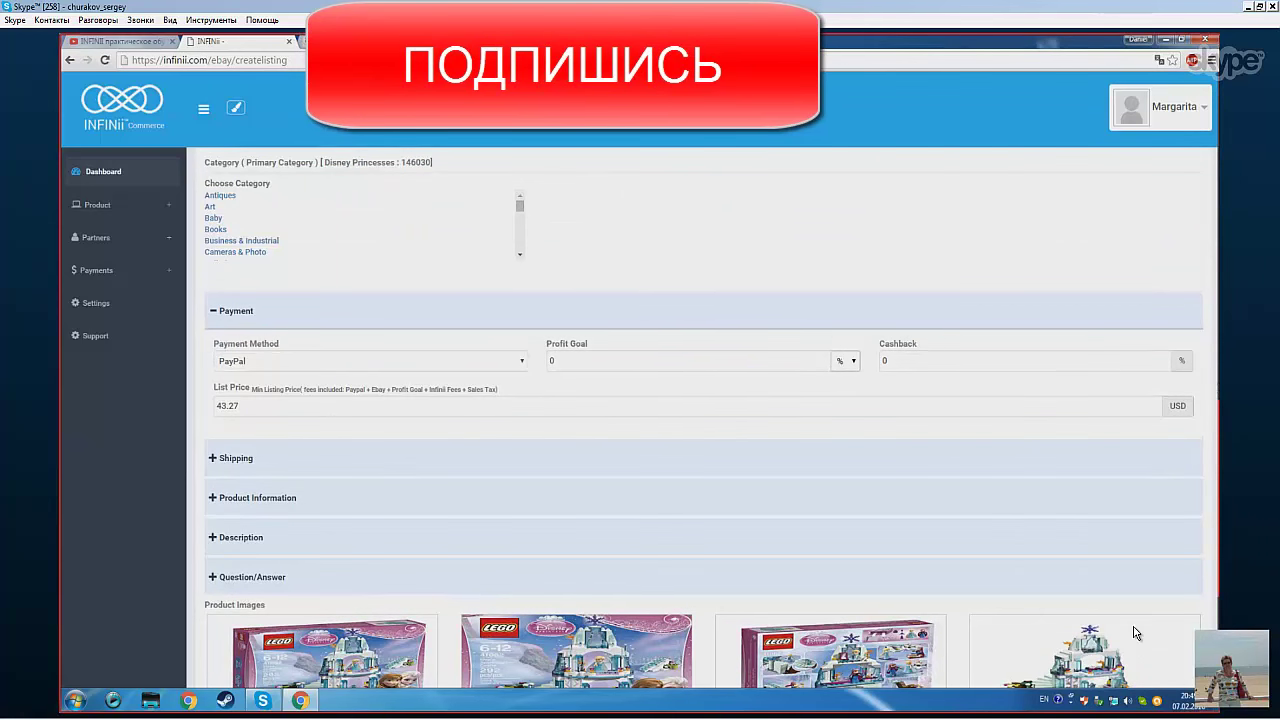
scroll(1135, 632, "up", 3)
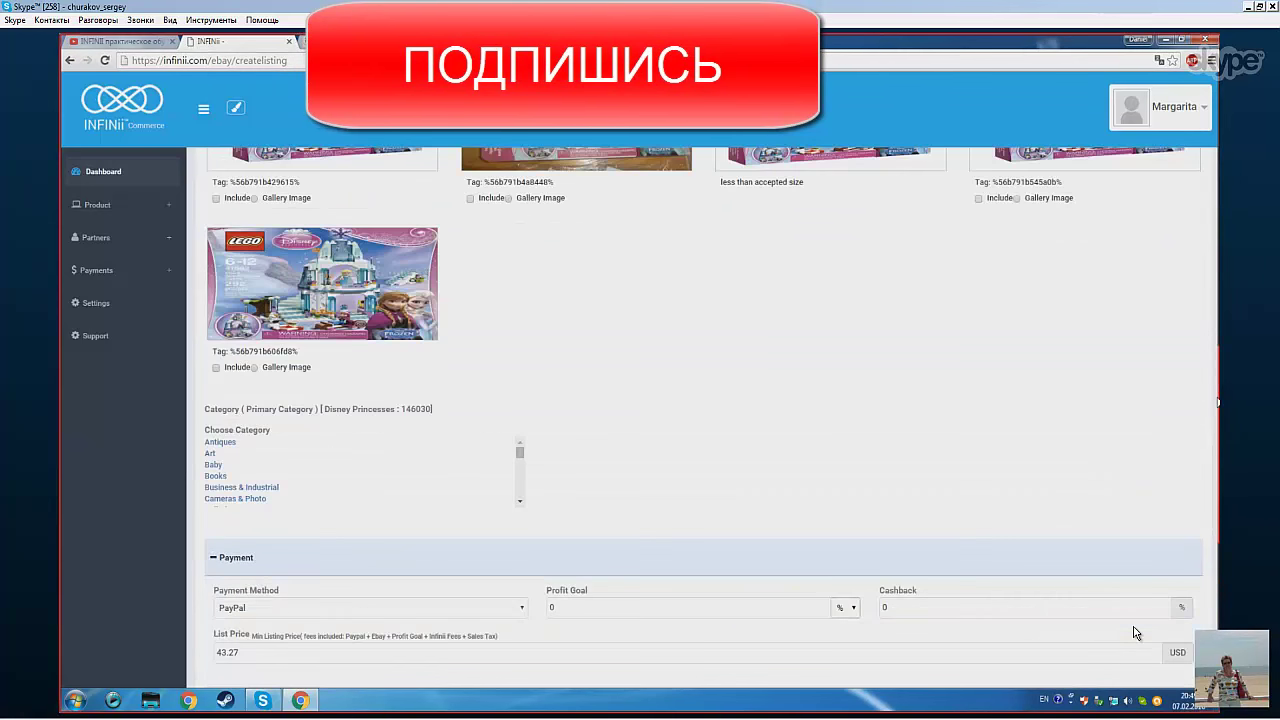
scroll(1135, 632, "up", 5)
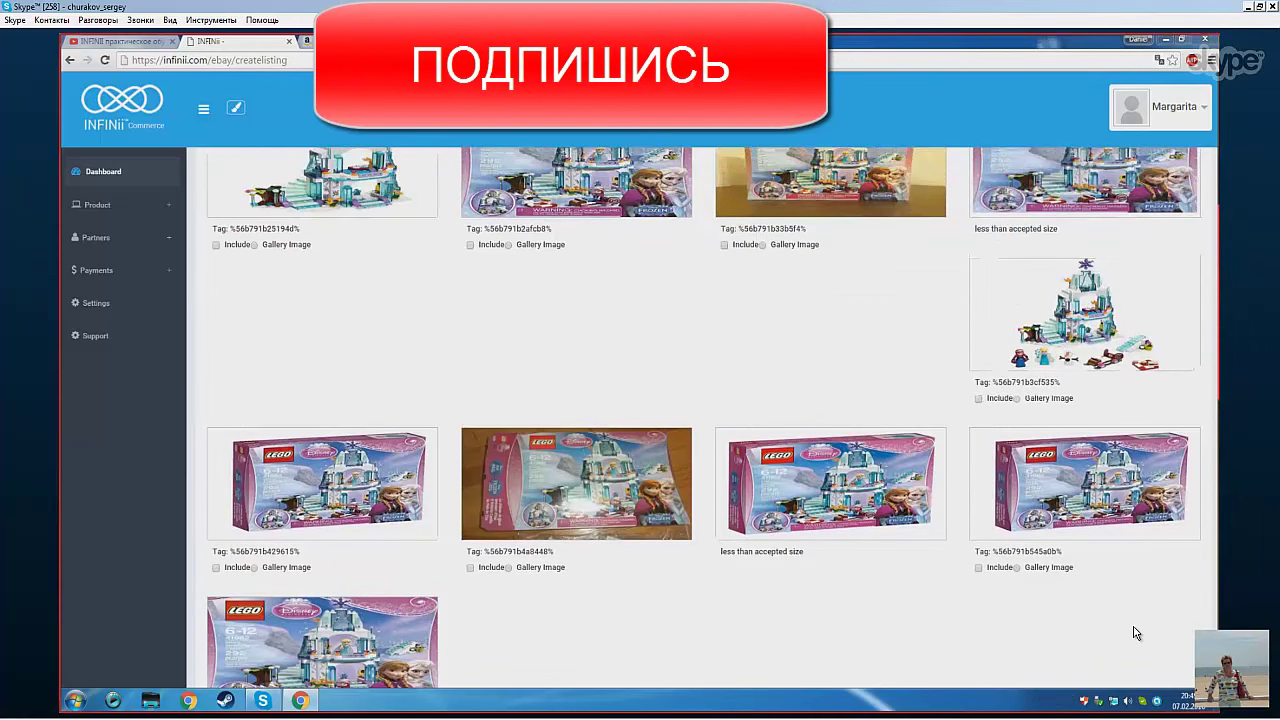
scroll(1135, 632, "up", 3)
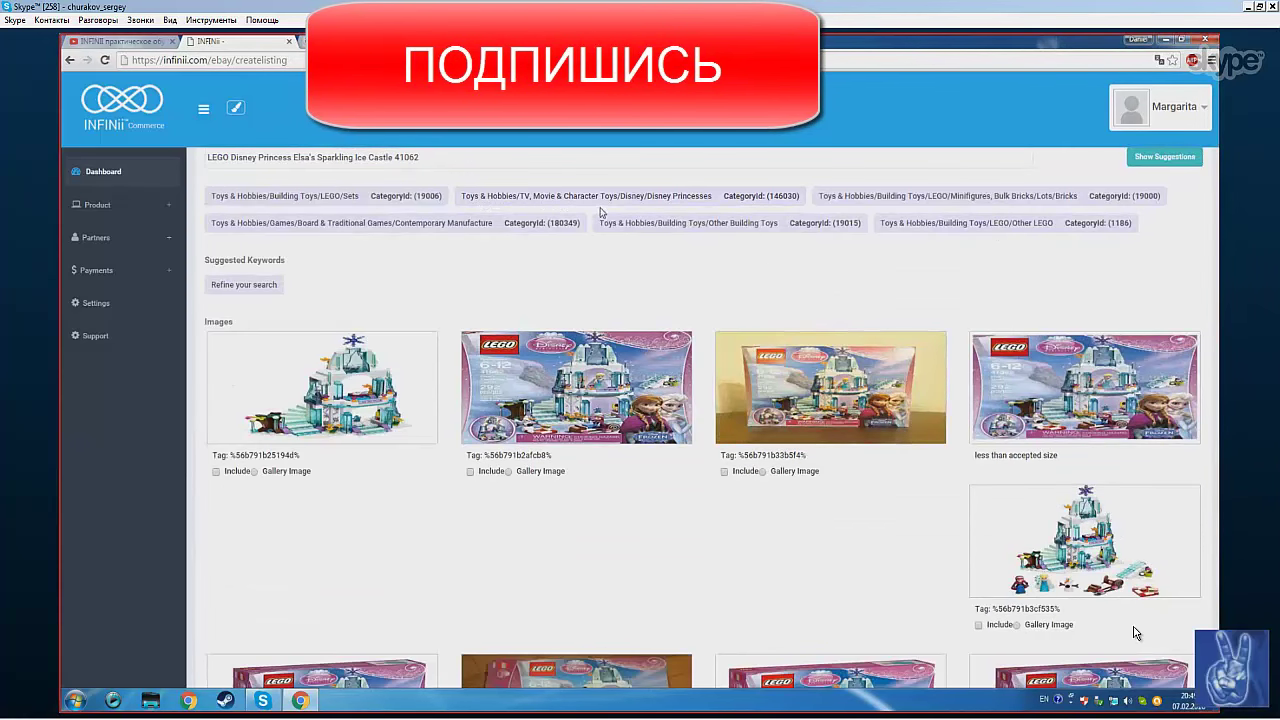
scroll(643, 230, "down", 2)
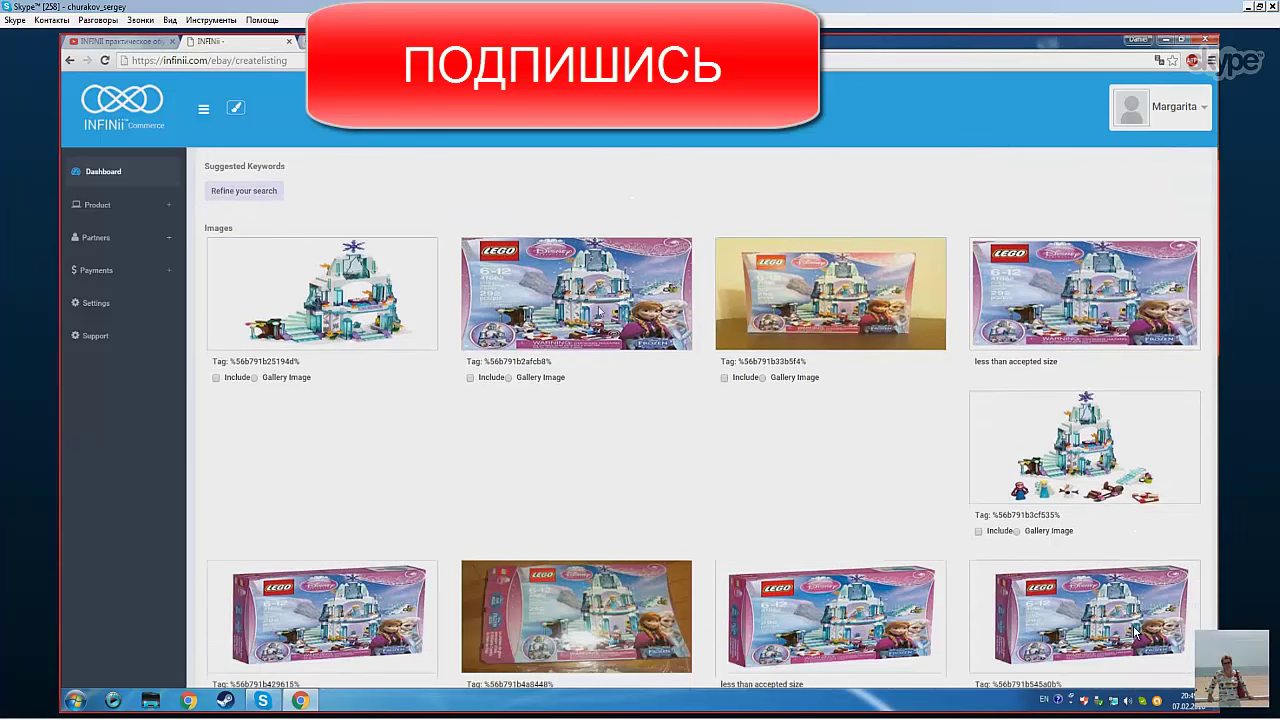
scroll(515, 404, "down", 3)
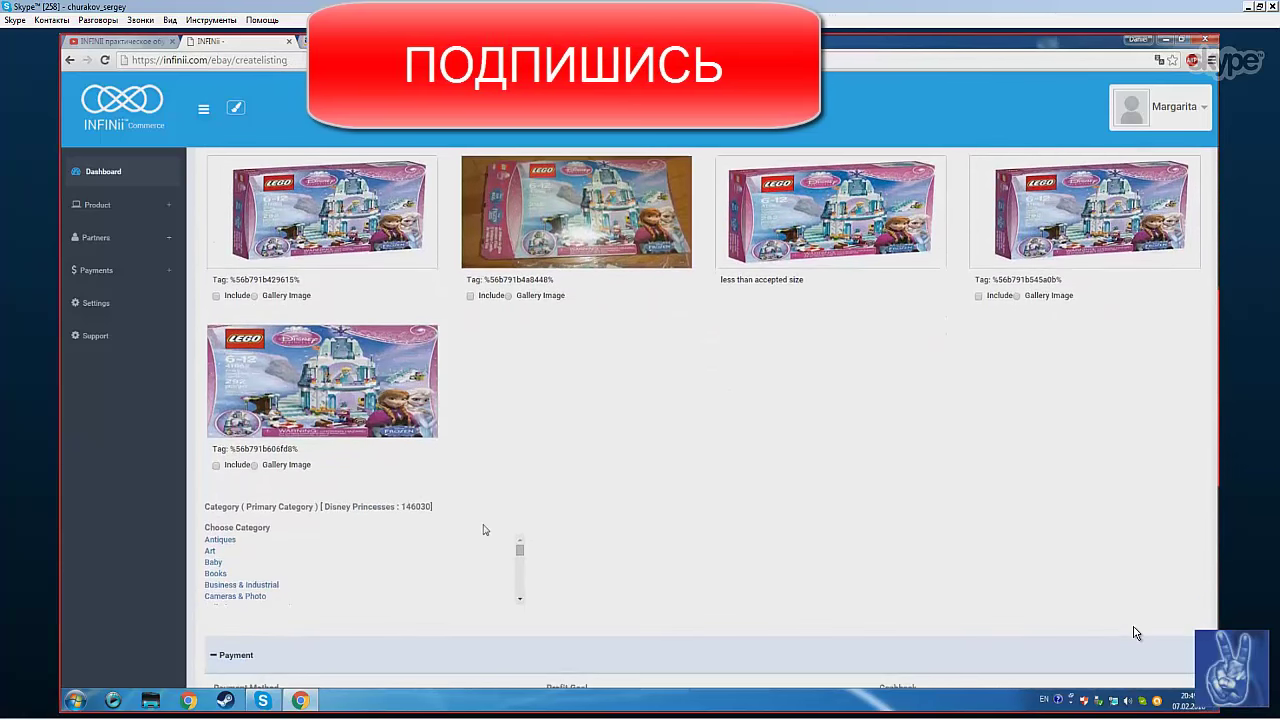
Step: Choose the primary category manually as Toys & Hobbies, TV, Movie & Character Toys, Disney
left_click_drag(522, 555, 519, 582)
scroll(417, 580, "down", 2)
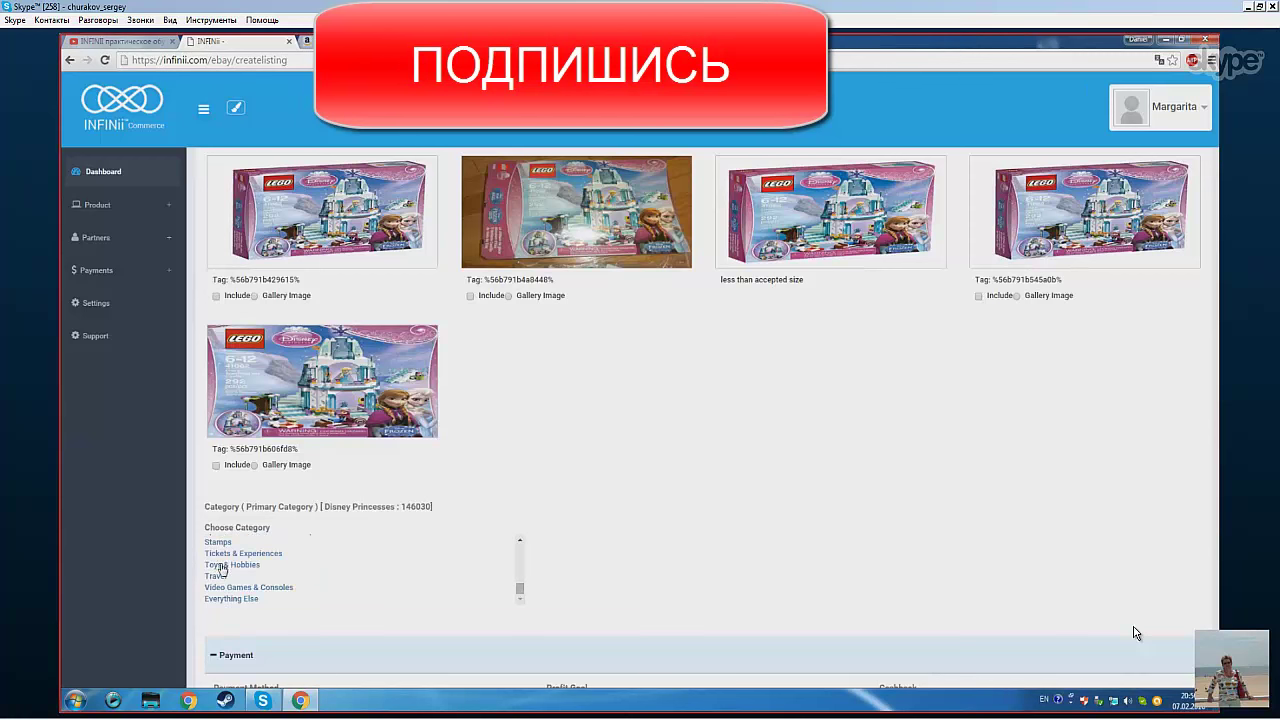
left_click(226, 566)
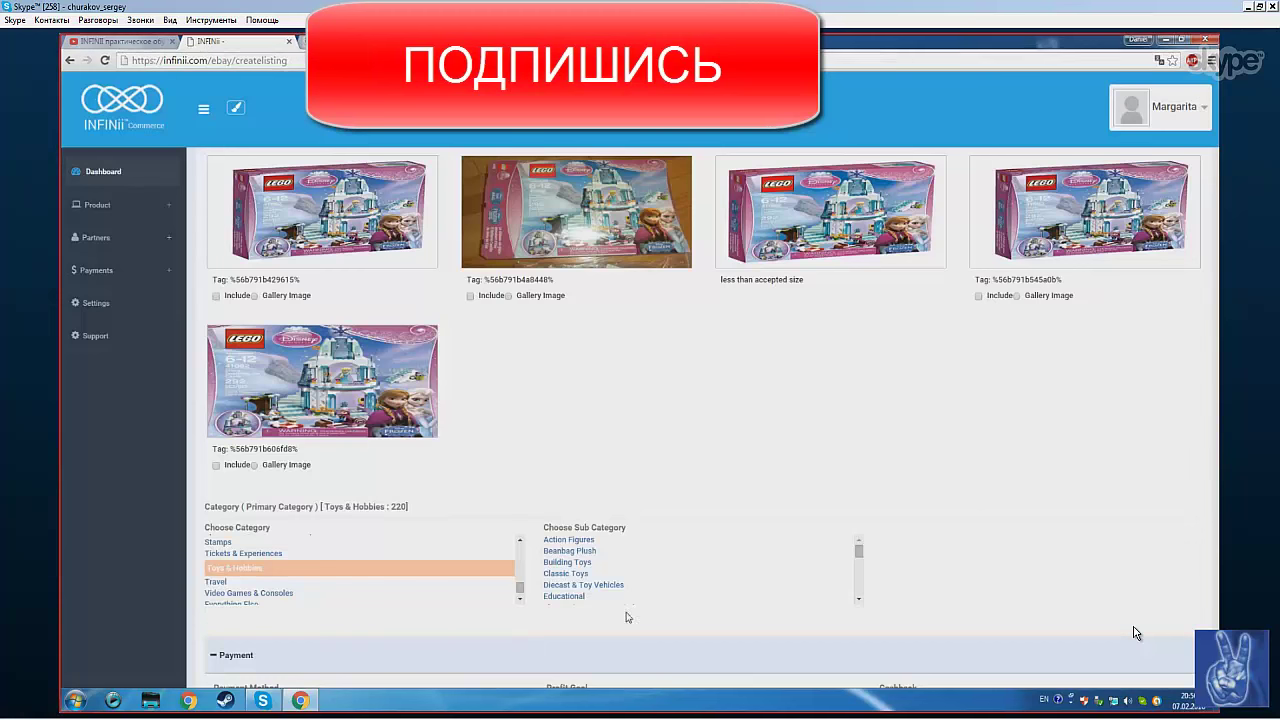
scroll(681, 574, "down", 5)
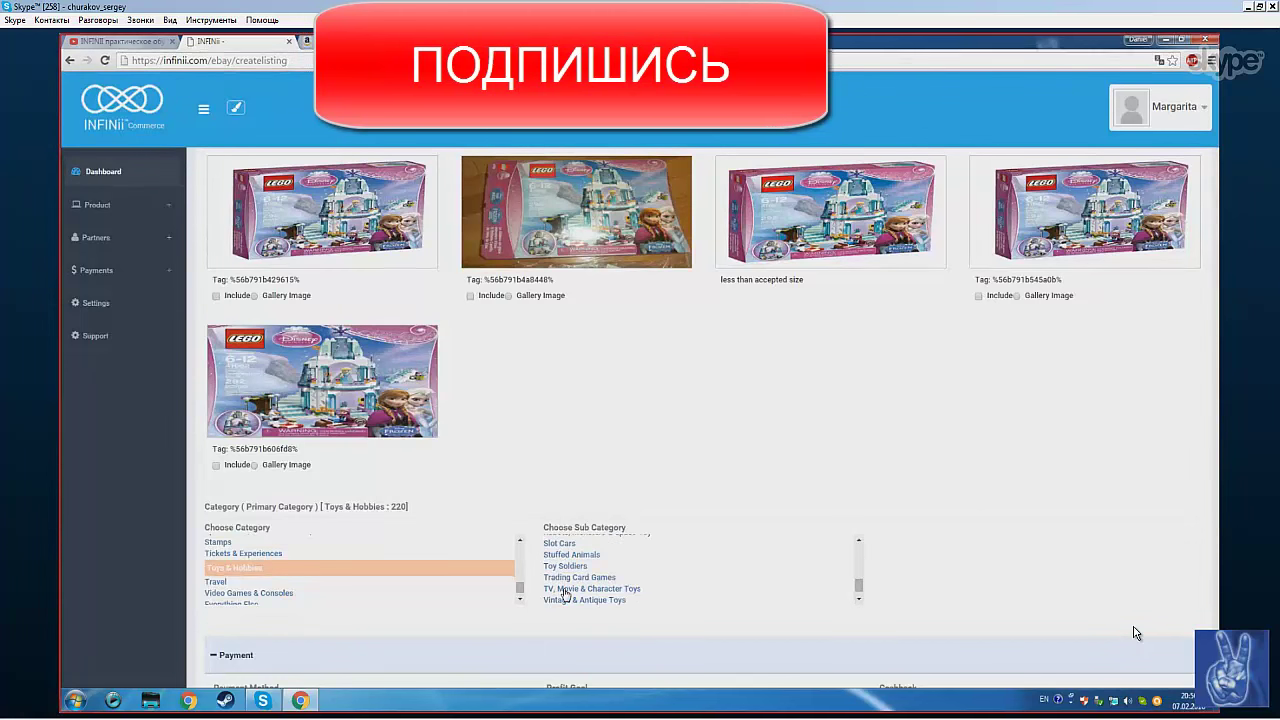
left_click(632, 591)
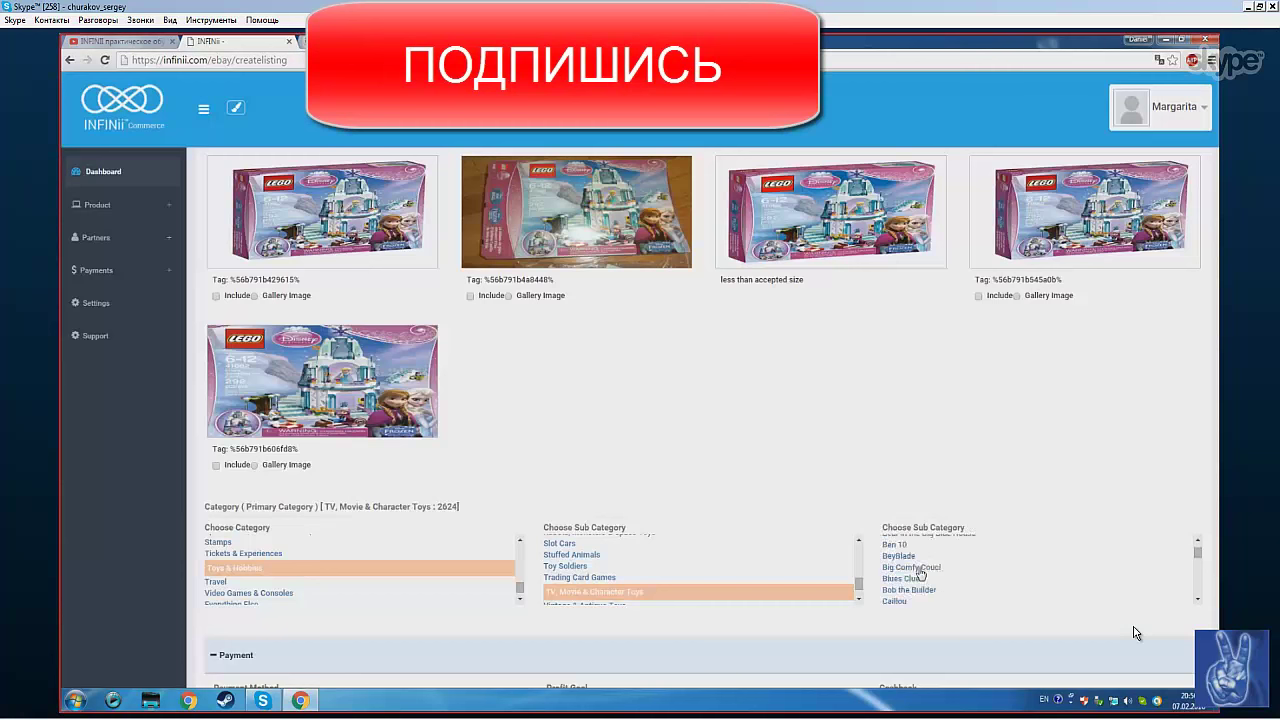
scroll(920, 573, "down", 3)
left_click(904, 594)
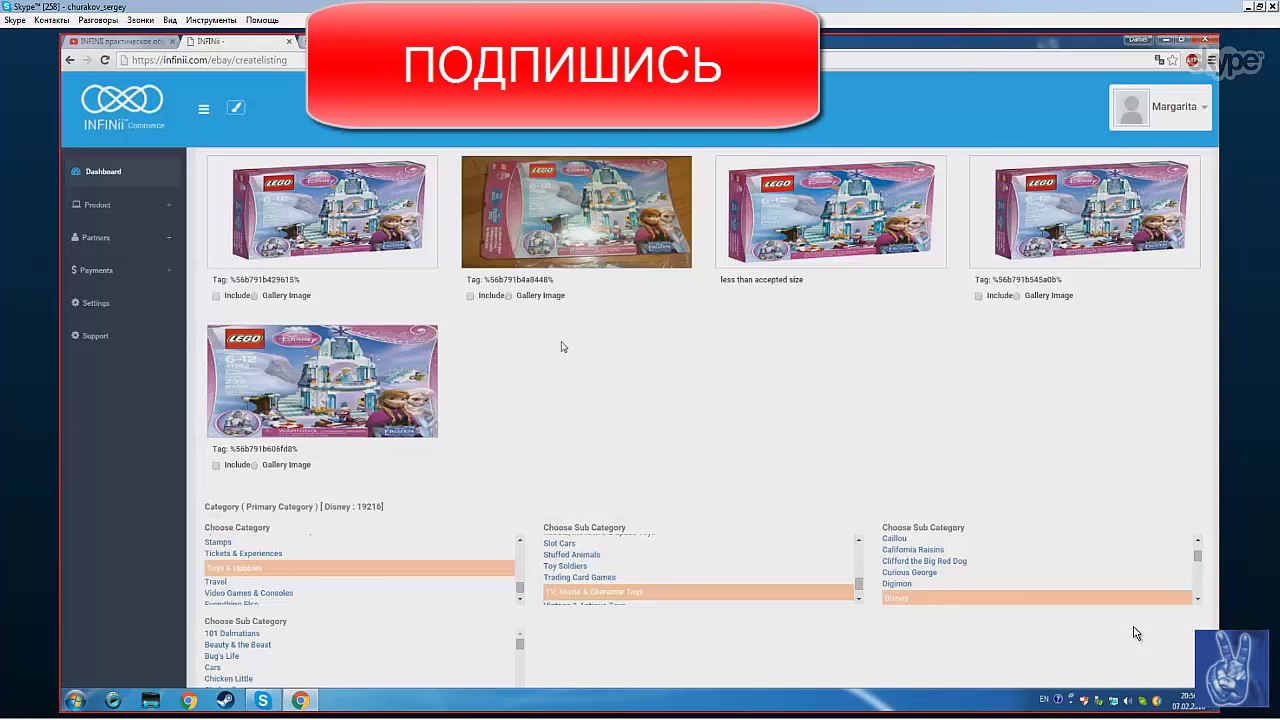
Step: Check the suggested category path and select the matching Disney Princesses subcategory under Disney
scroll(283, 603, "down", 1)
scroll(283, 603, "down", 5)
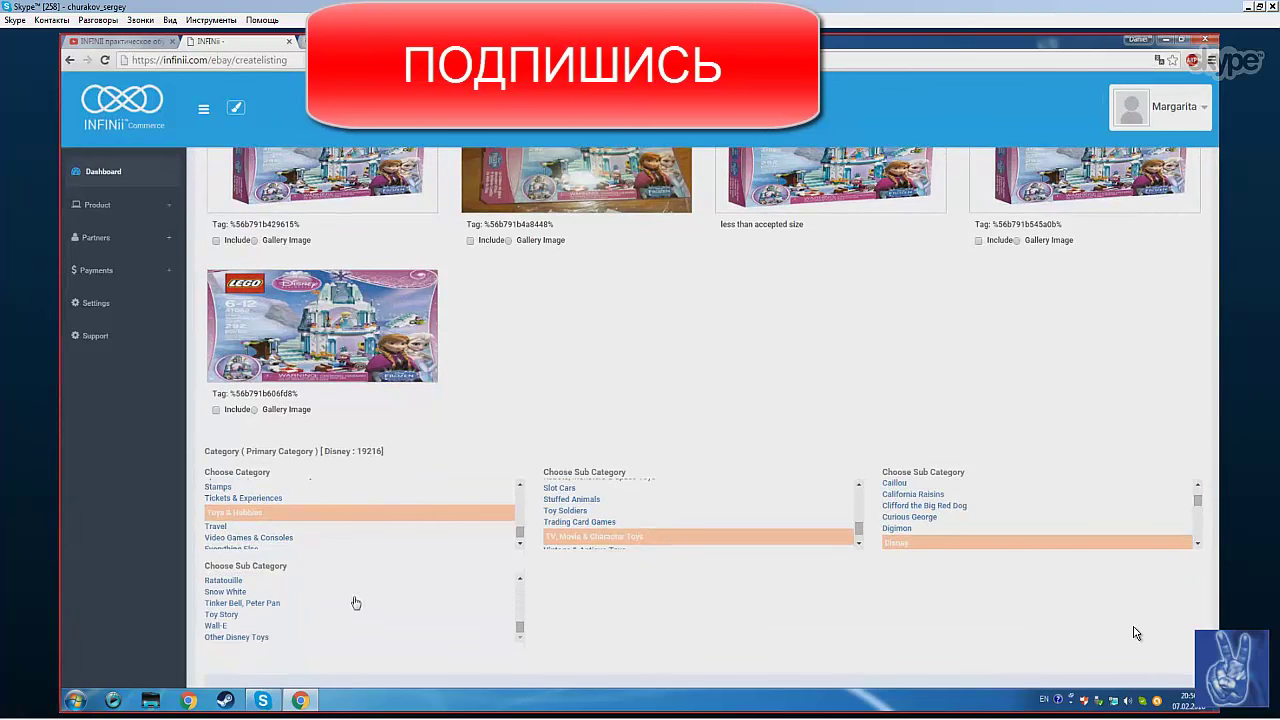
scroll(348, 608, "up", 3)
scroll(350, 616, "up", 2)
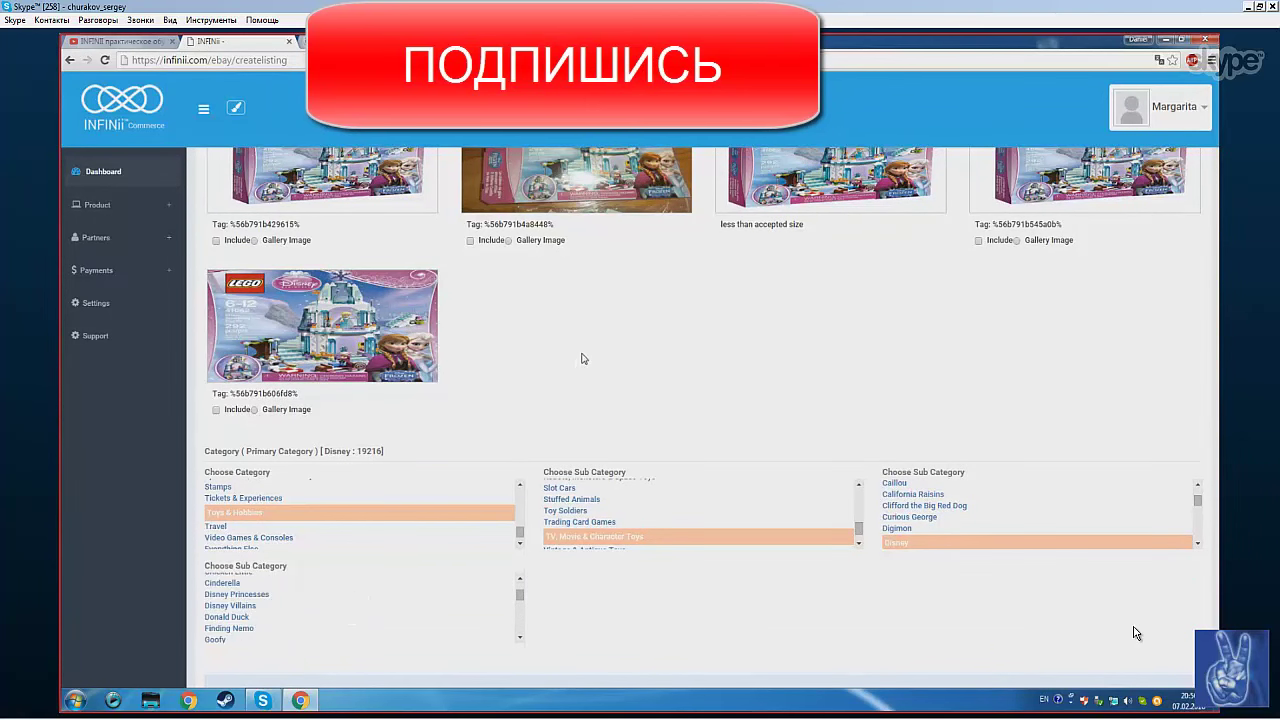
scroll(593, 357, "up", 1)
scroll(593, 357, "up", 3)
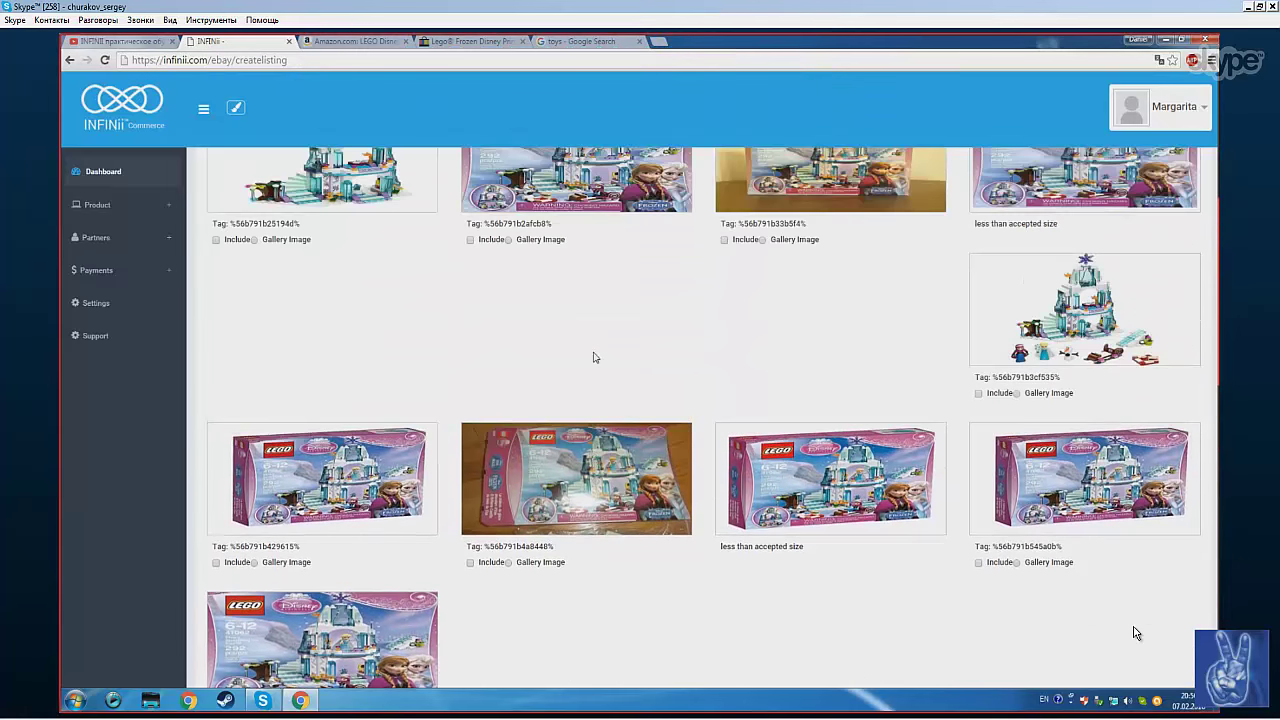
scroll(593, 357, "up", 2)
scroll(593, 357, "up", 2)
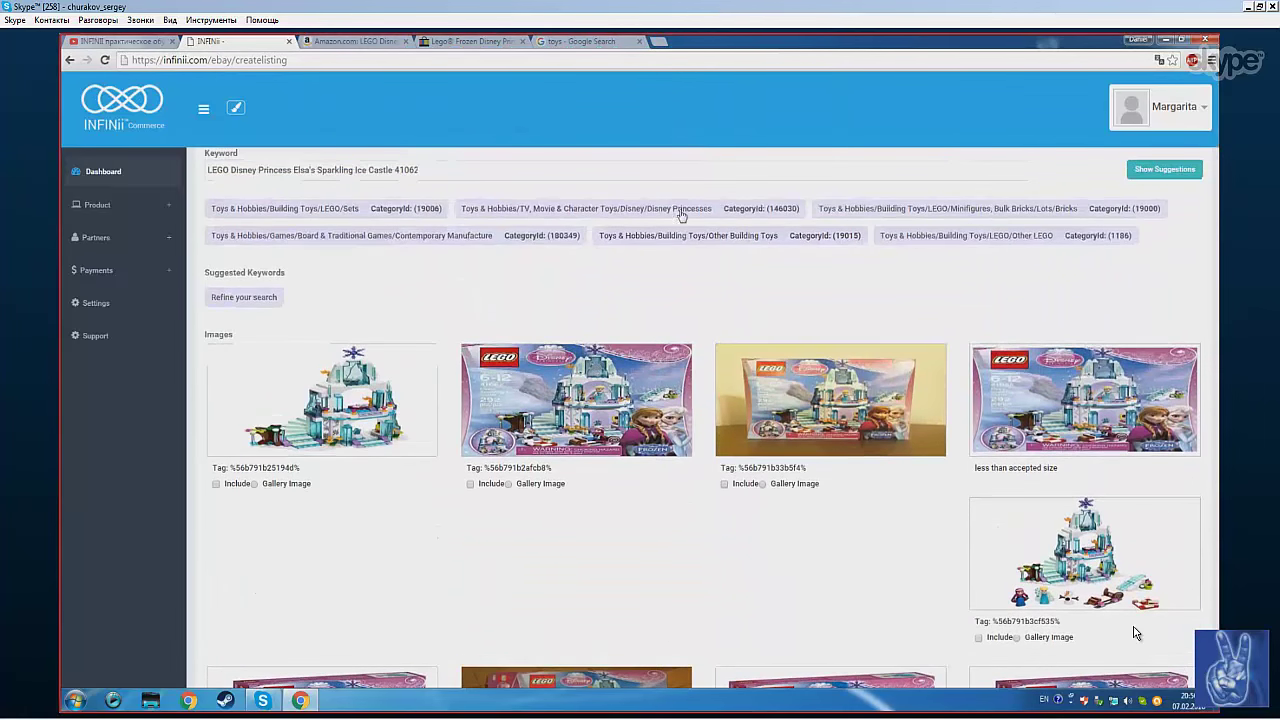
scroll(714, 309, "down", 8)
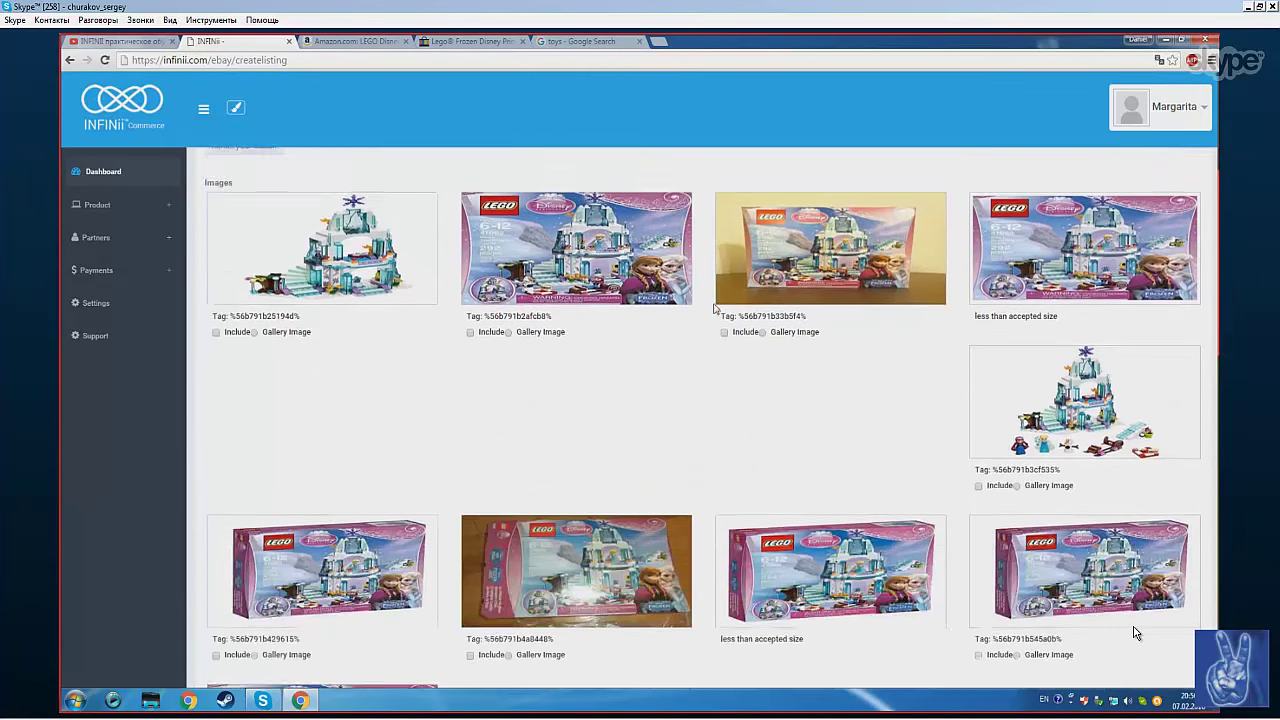
scroll(394, 514, "down", 2)
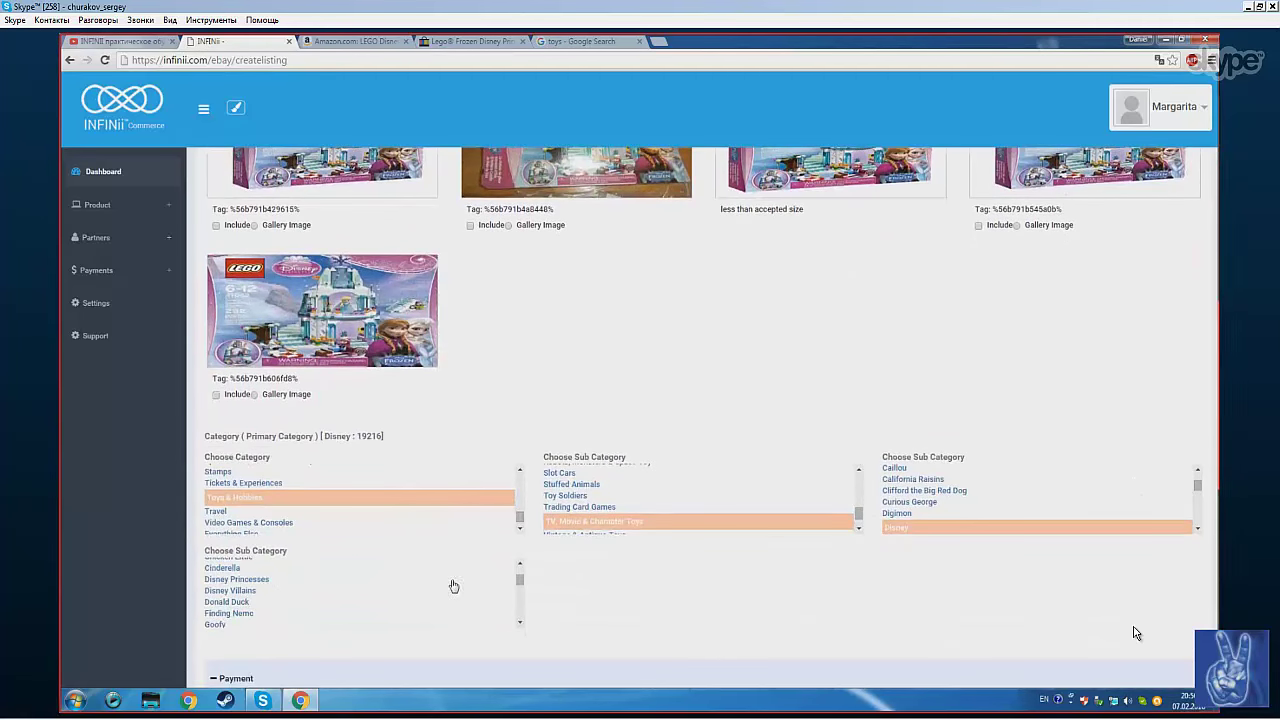
scroll(451, 586, "down", 4)
scroll(455, 592, "up", 3)
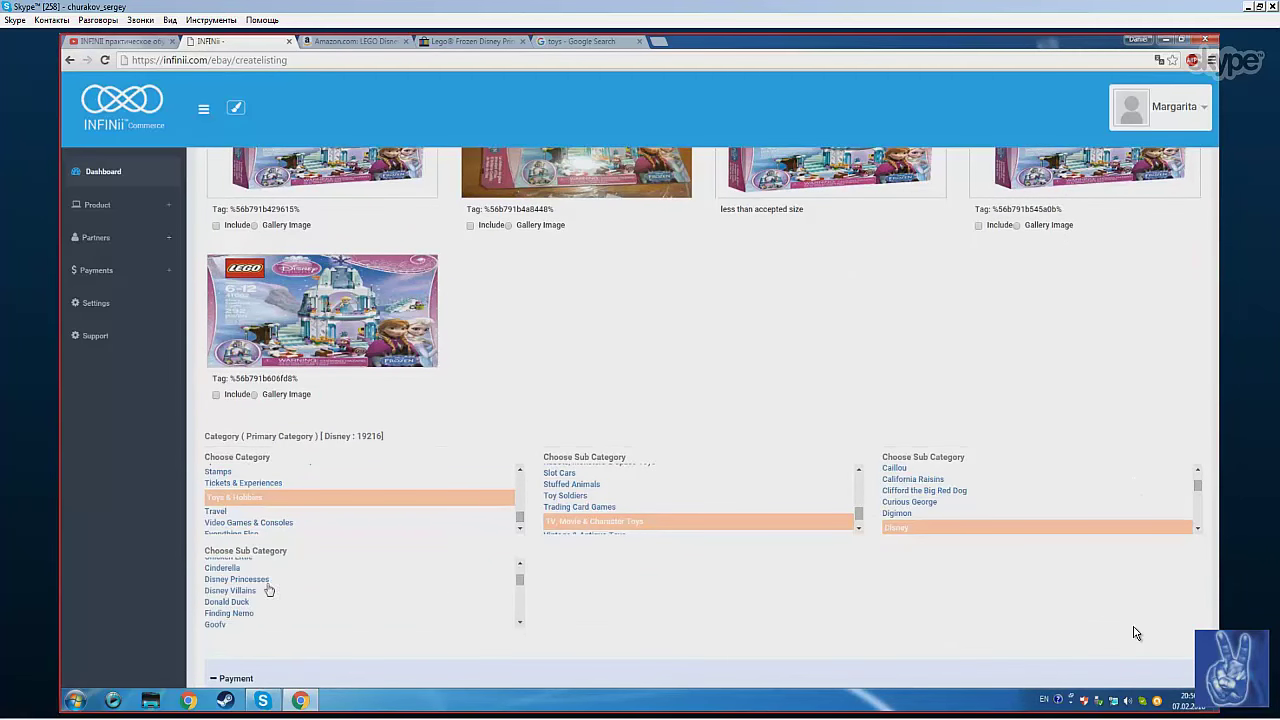
left_click(257, 582)
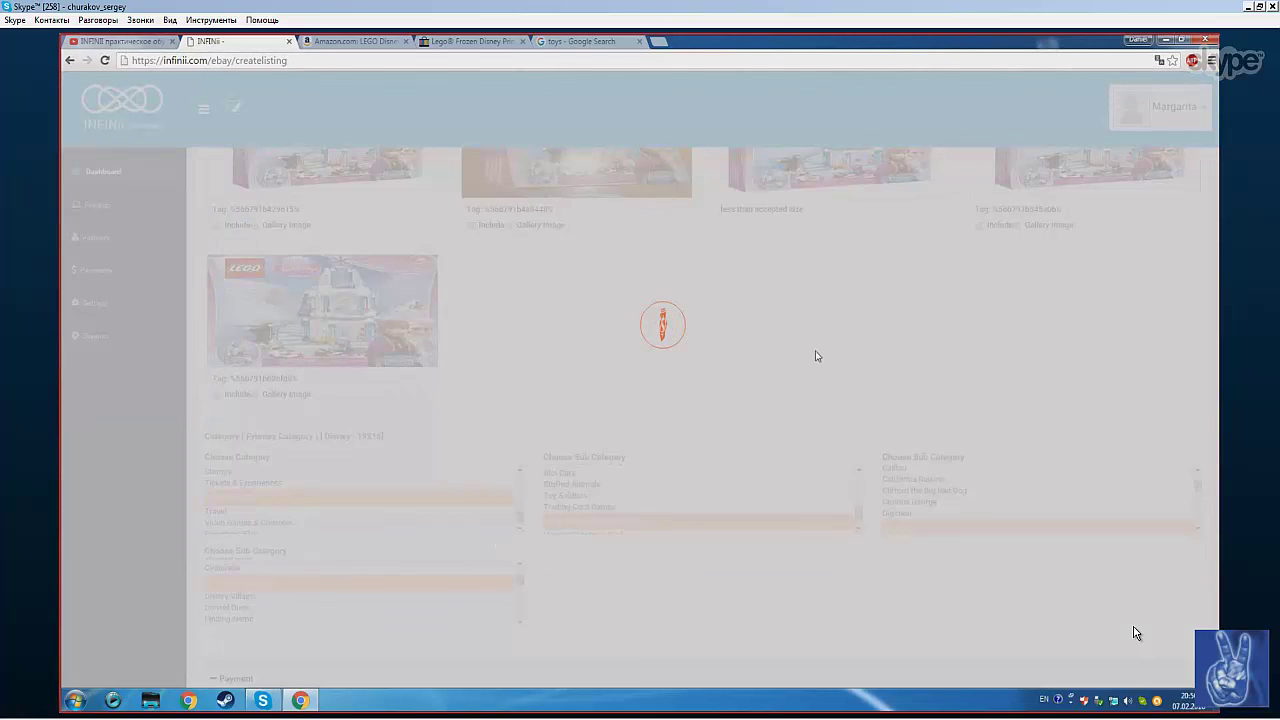
Step: Examine the profit goal and list price in the listing's Payment section
scroll(800, 370, "down", 3)
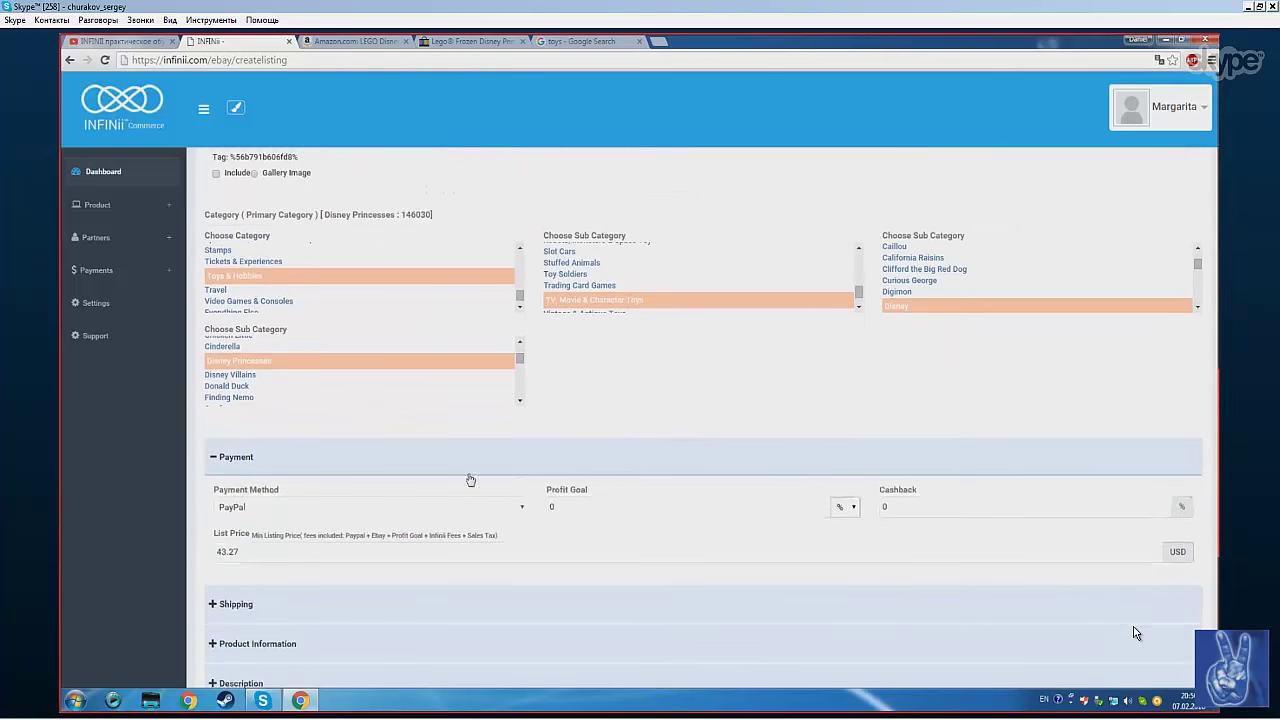
scroll(430, 430, "down", 1)
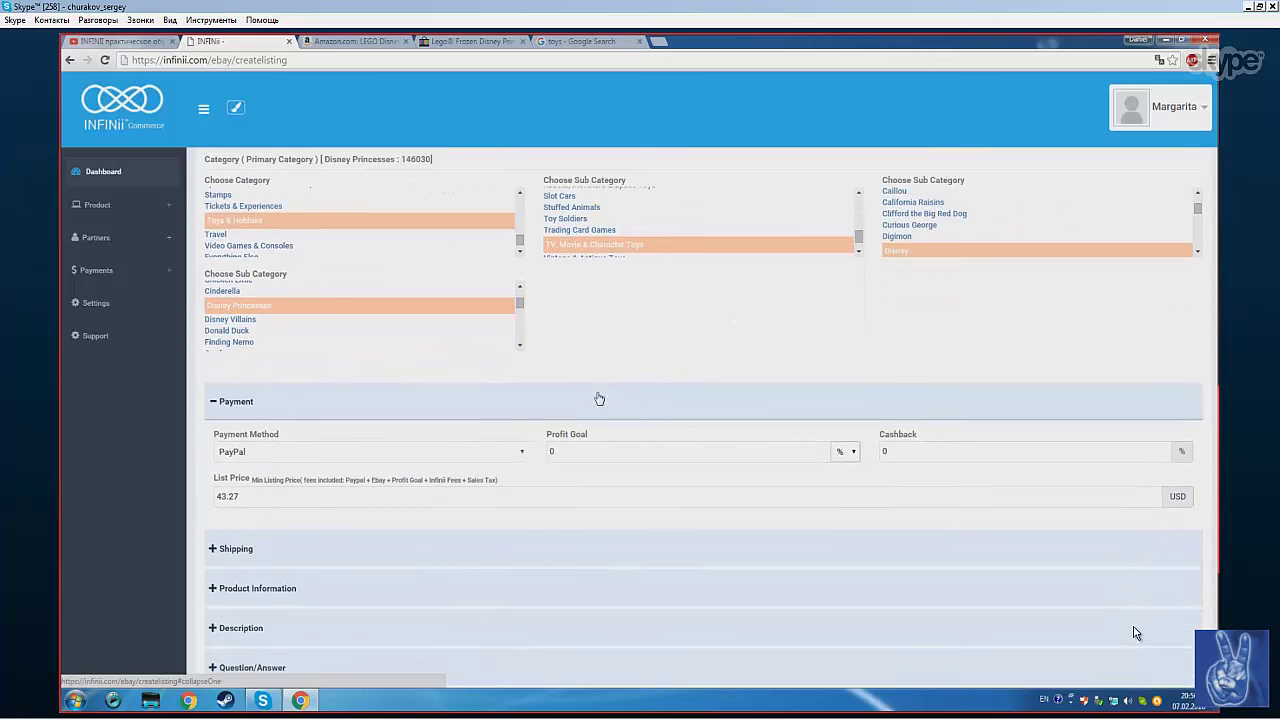
left_click(585, 457)
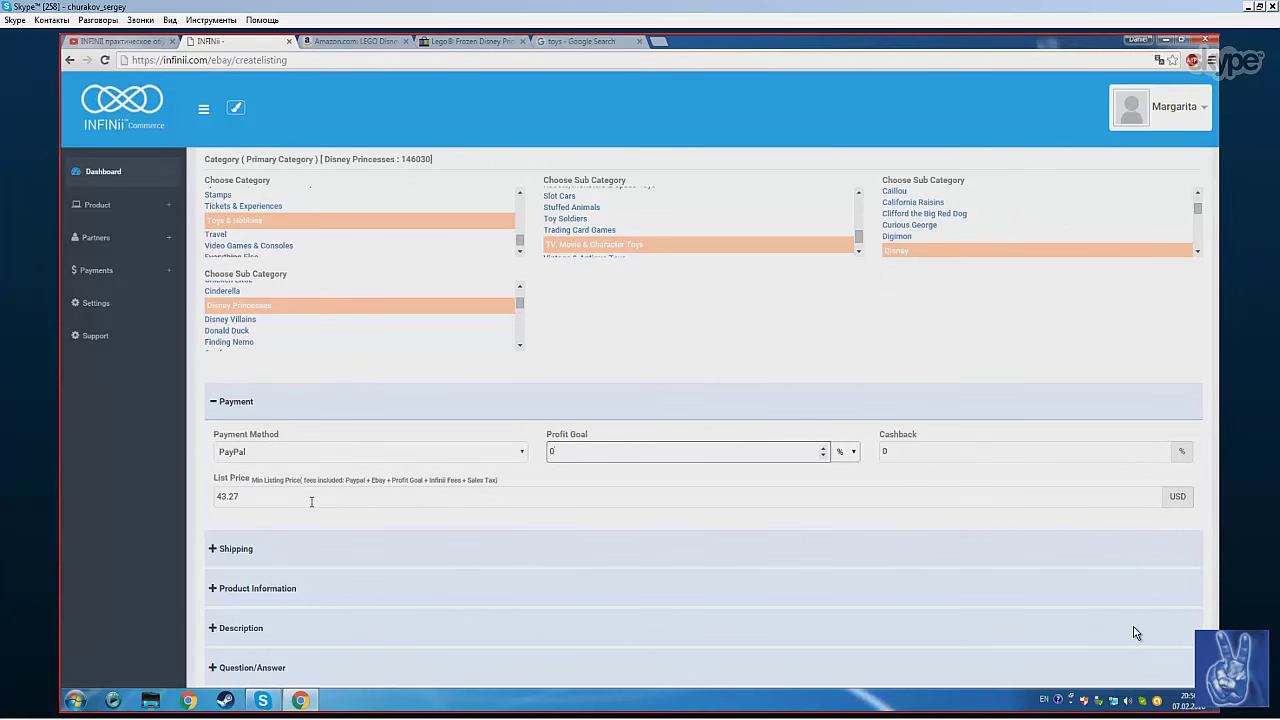
left_click_drag(276, 502, 216, 499)
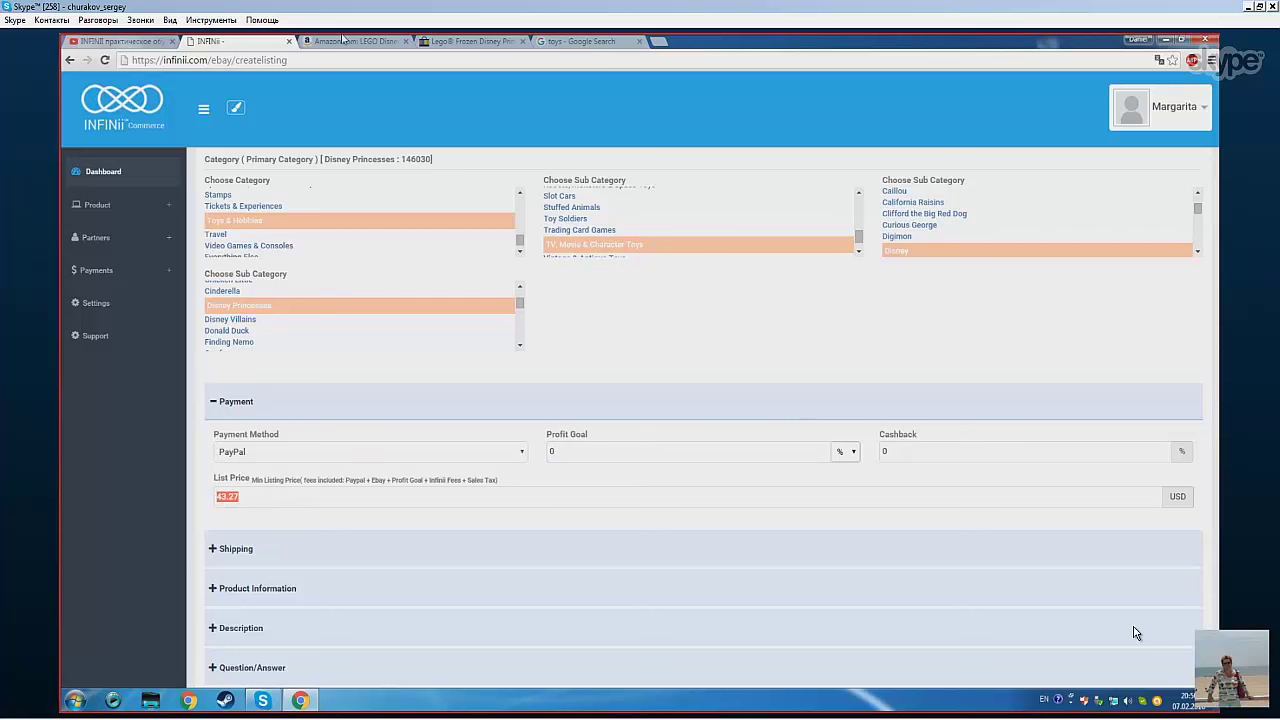
Step: Check the LEGO set's sold listings on eBay and its price on Amazon against the listing's profit goal
left_click(447, 44)
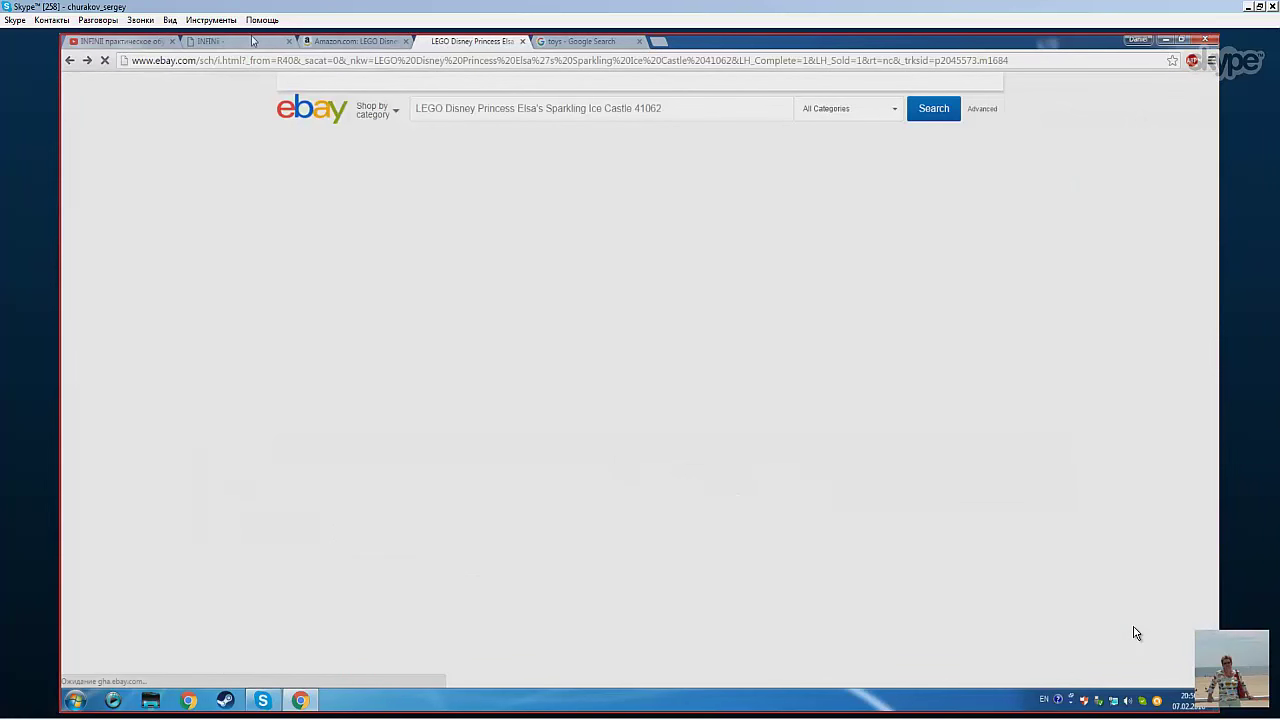
left_click(253, 41)
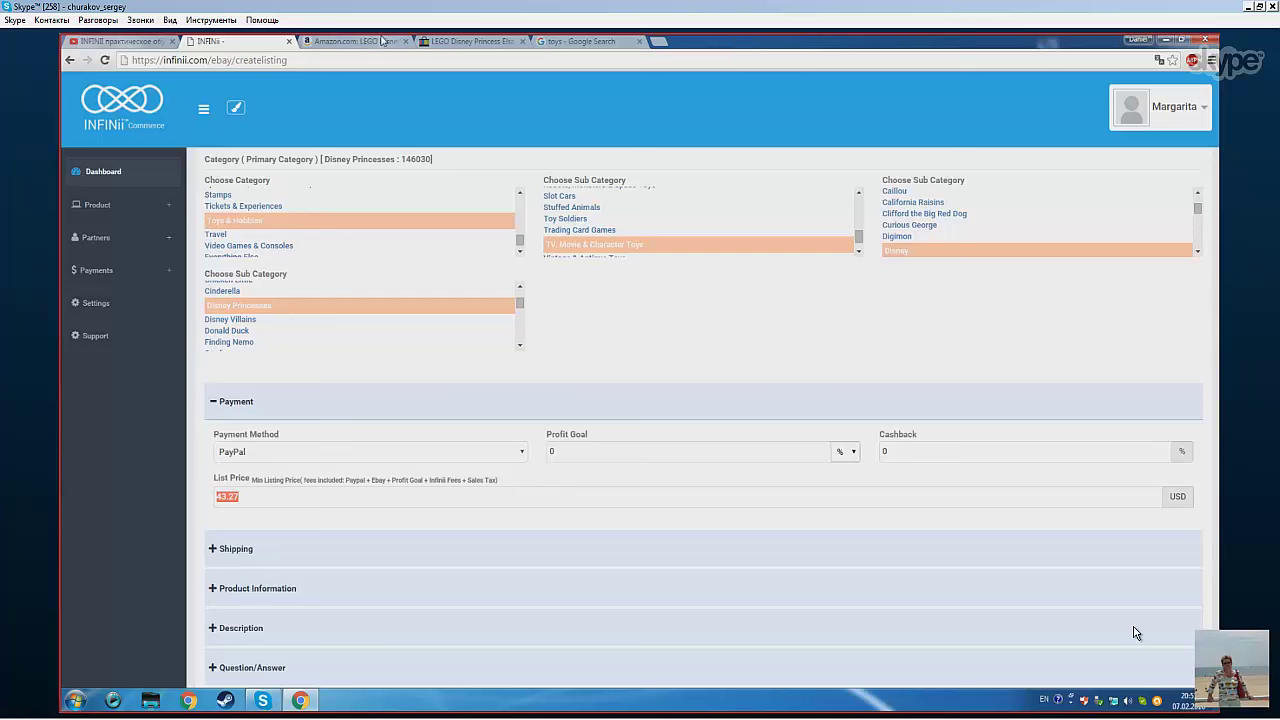
left_click(580, 451)
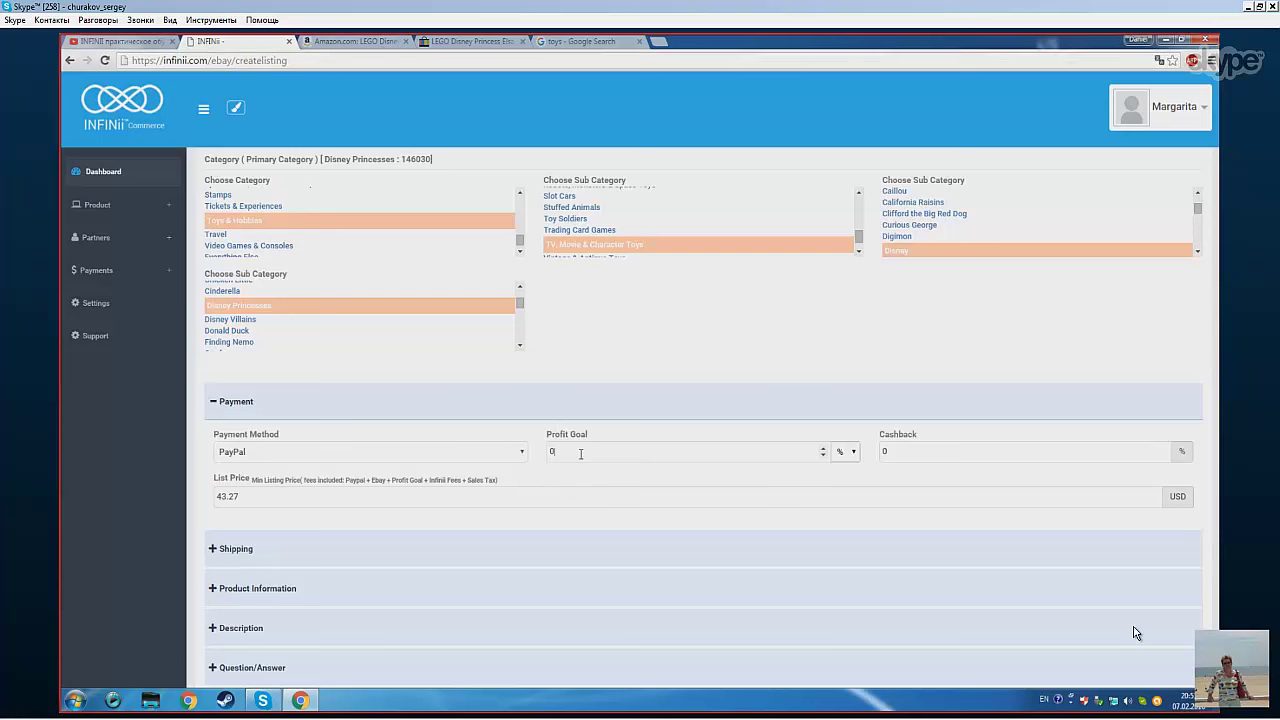
left_click(352, 43)
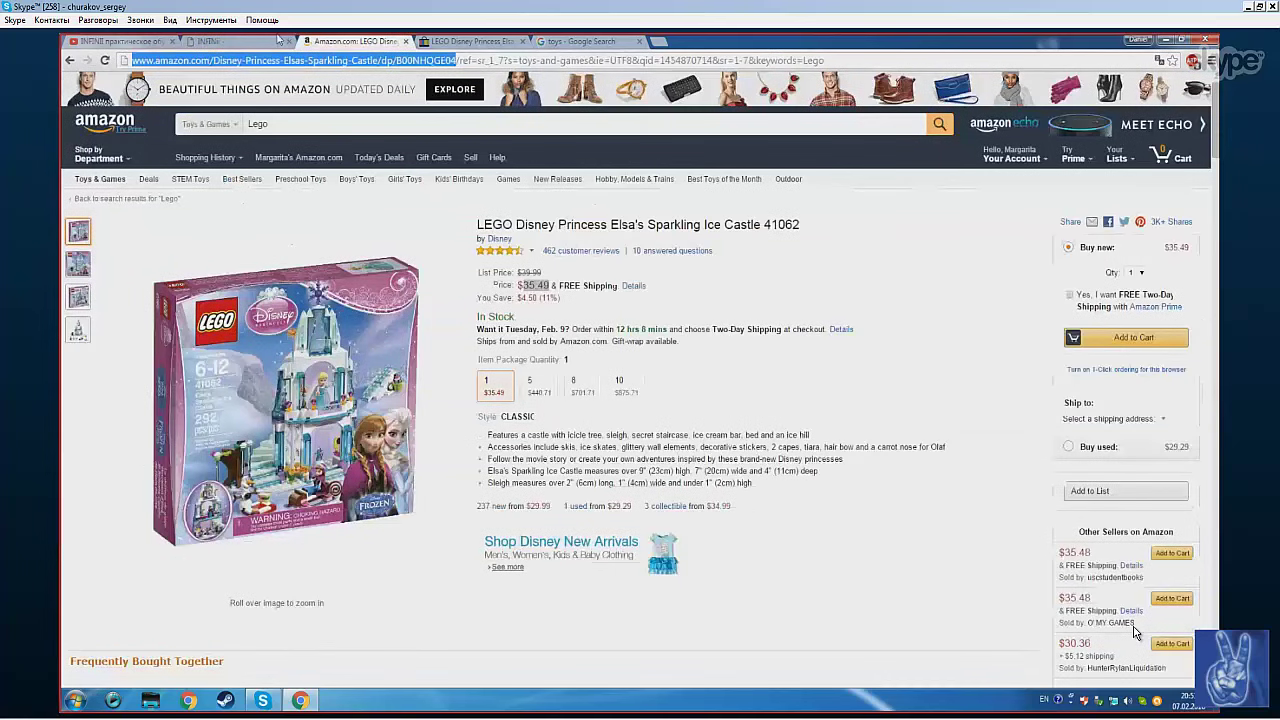
key("ctrl+Tab")
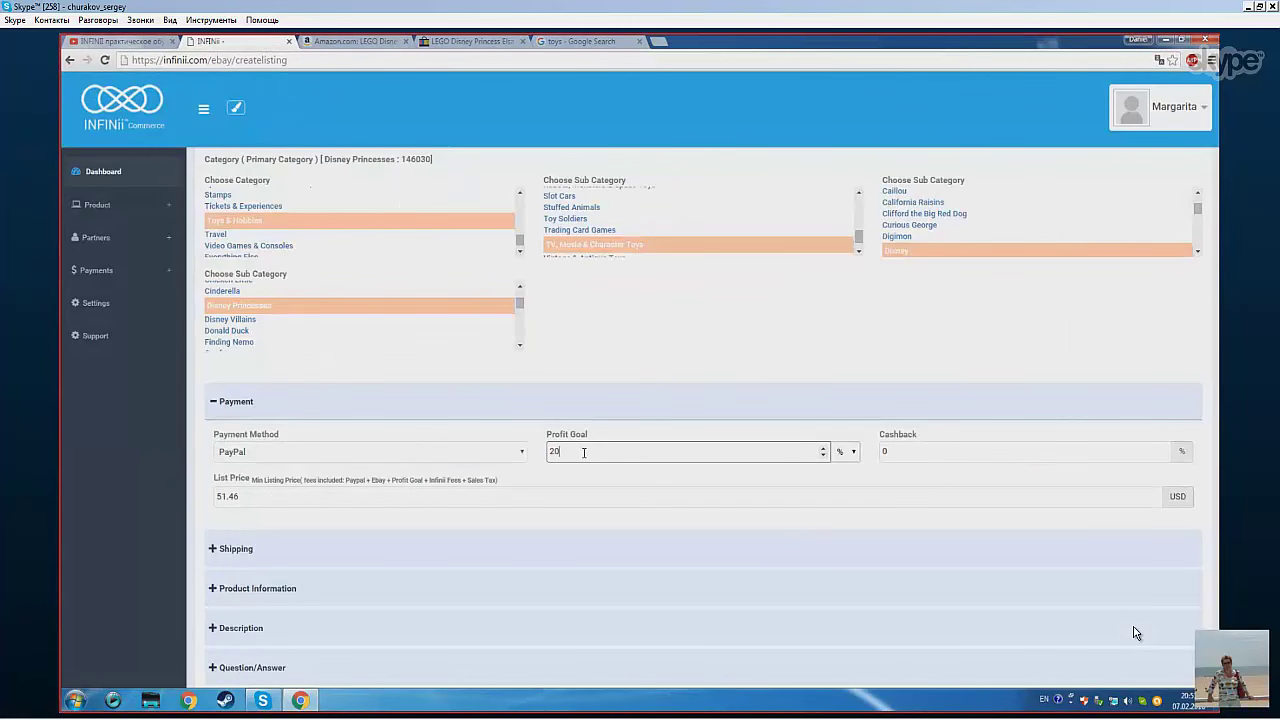
Step: Set the profit goal in the listing's Payment section to 30%
key("BackSpace")
key("BackSpace")
type("30")
Step: Examine the listing's shipping cost, service, return policy and dispatch time, and collapse the Shipping section
scroll(762, 405, "down", 1)
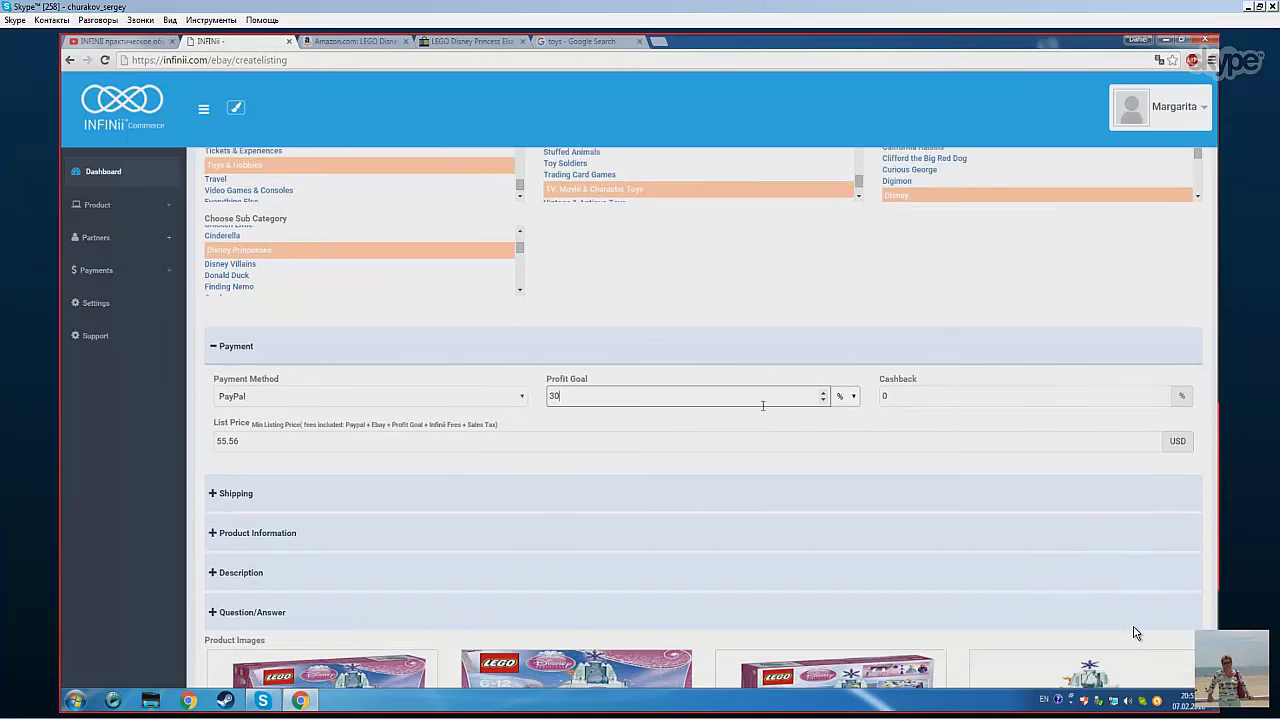
left_click(244, 494)
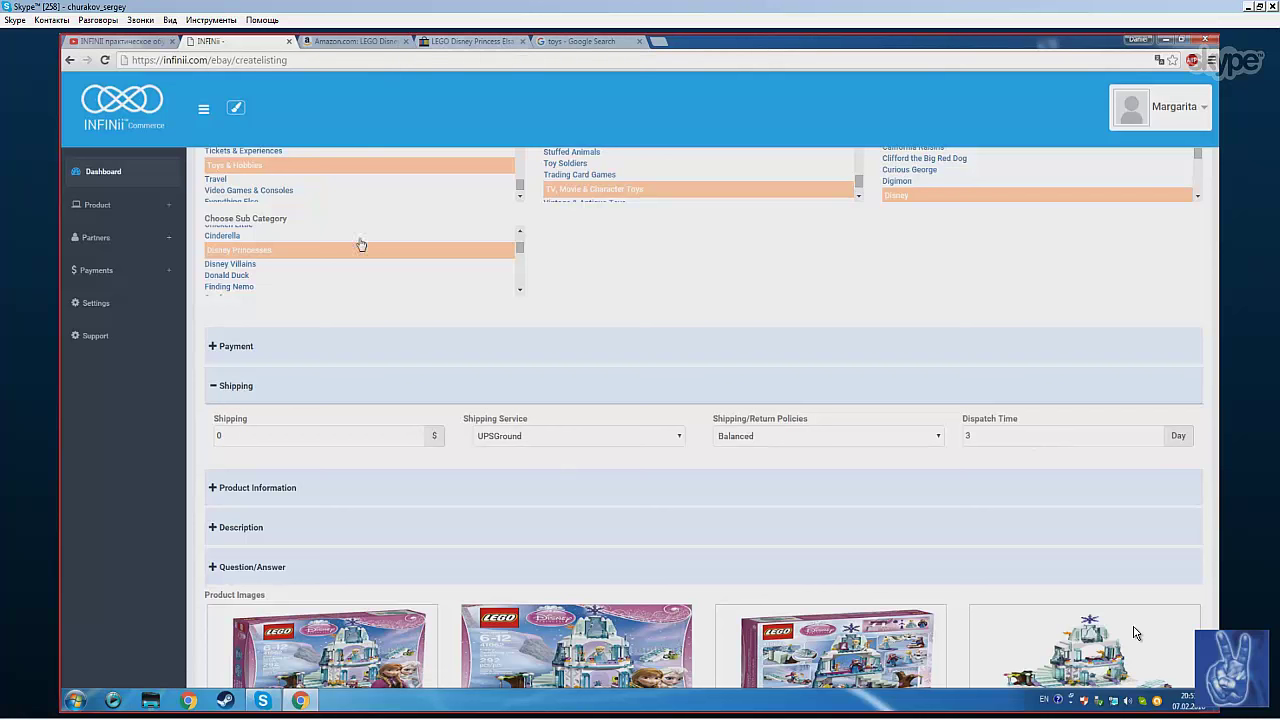
left_click(209, 436)
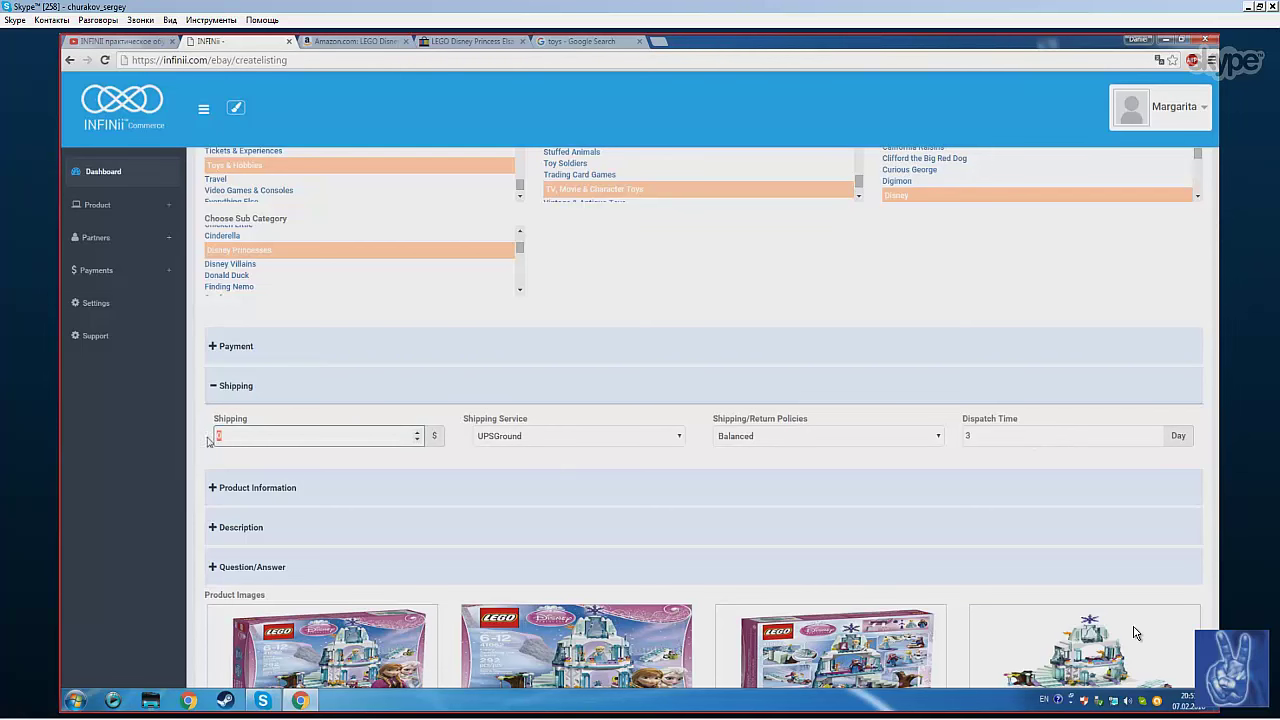
left_click(253, 388)
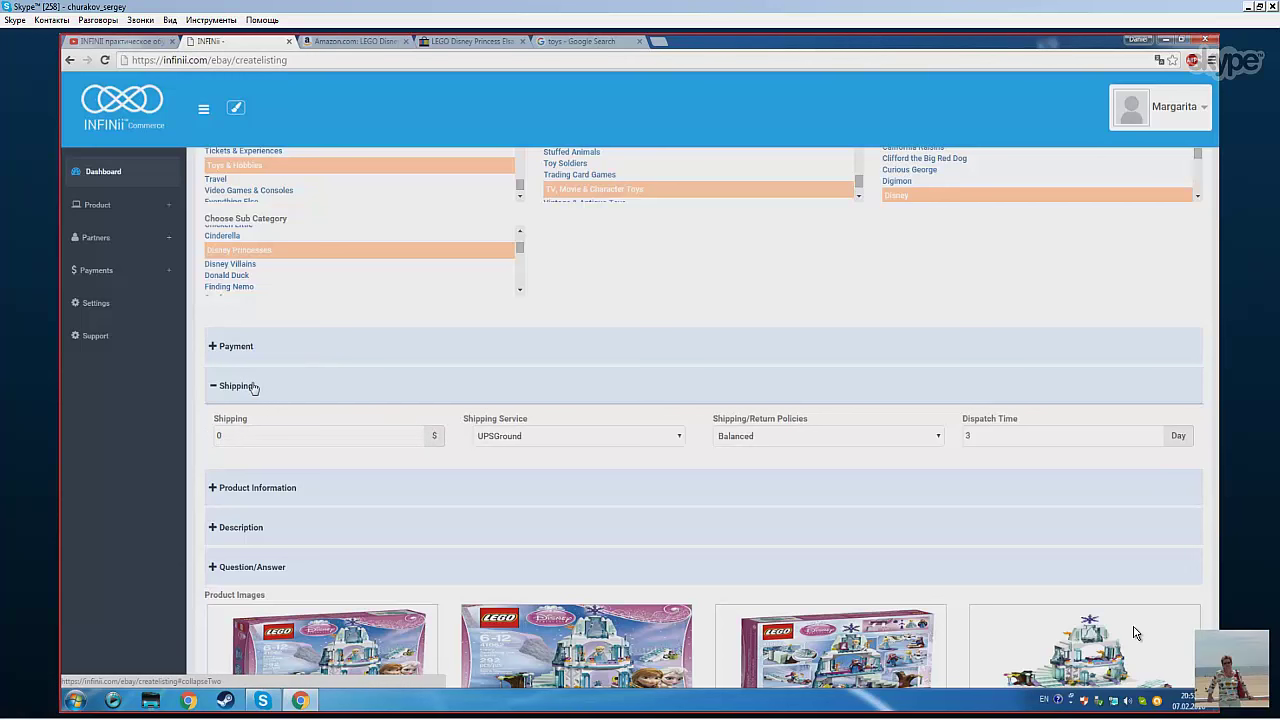
left_click(253, 388)
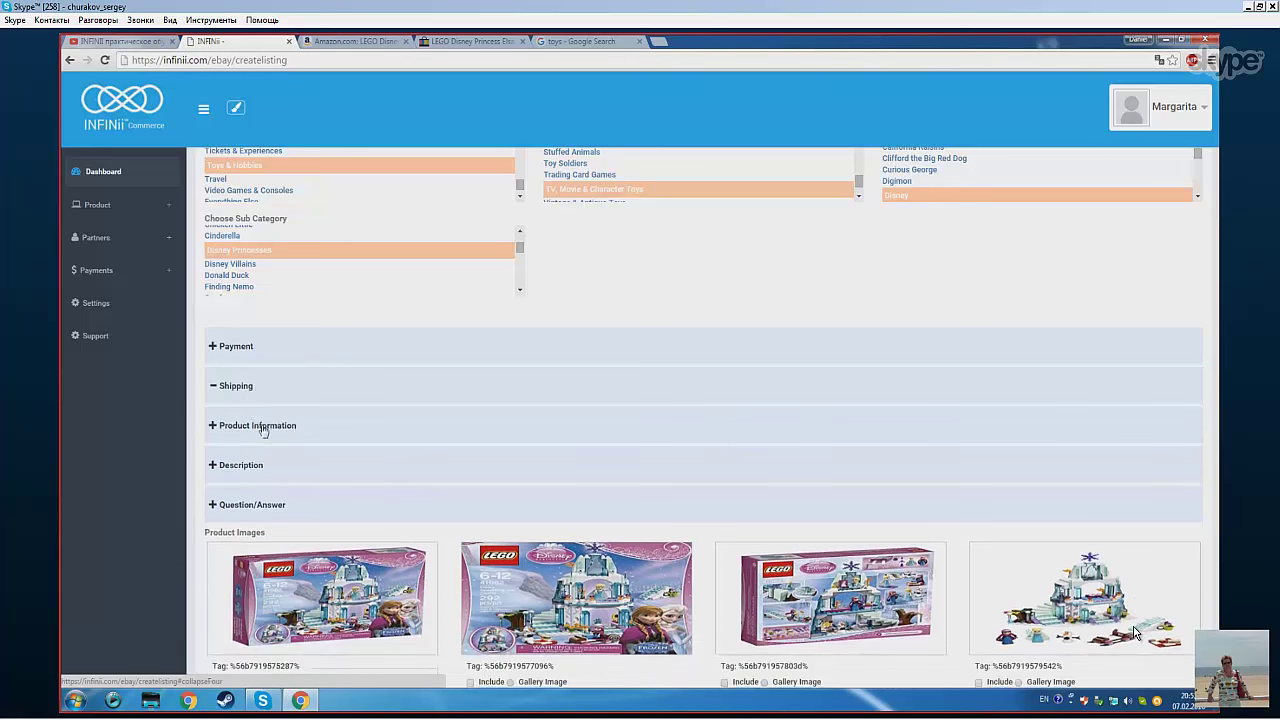
Step: Open the Product Information section and check the available options for list duration and return days
left_click(263, 428)
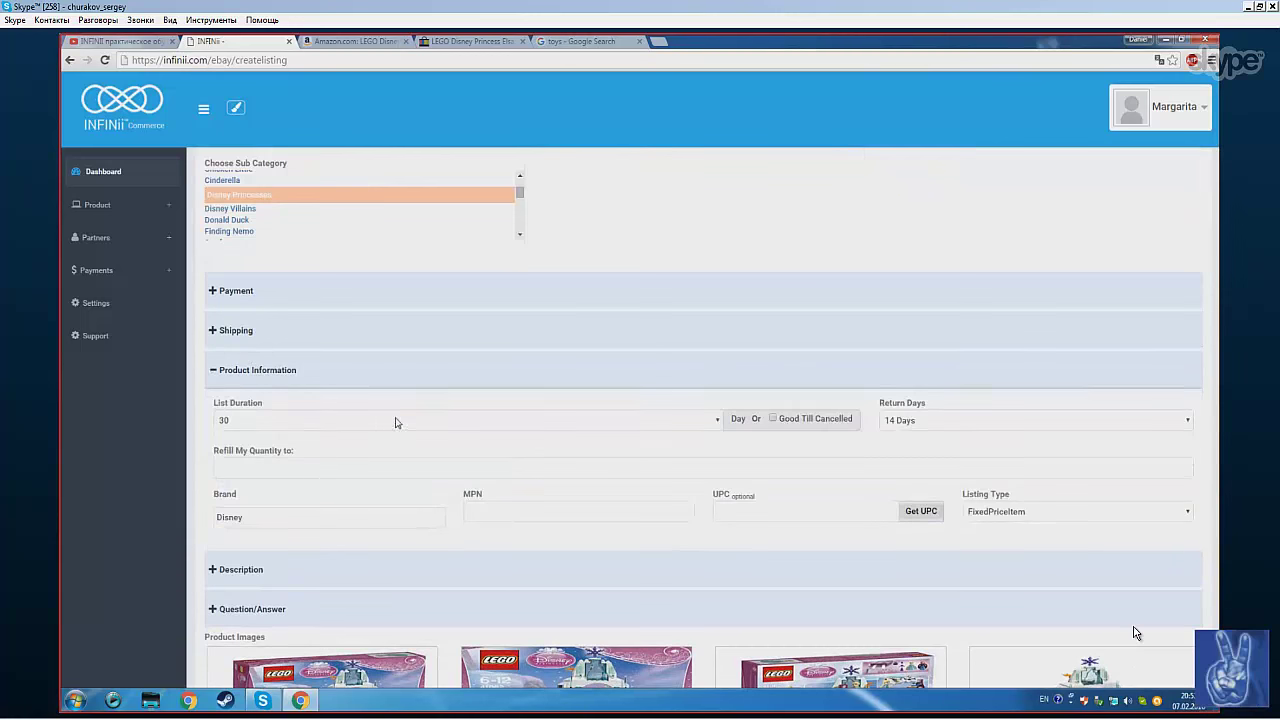
left_click(264, 425)
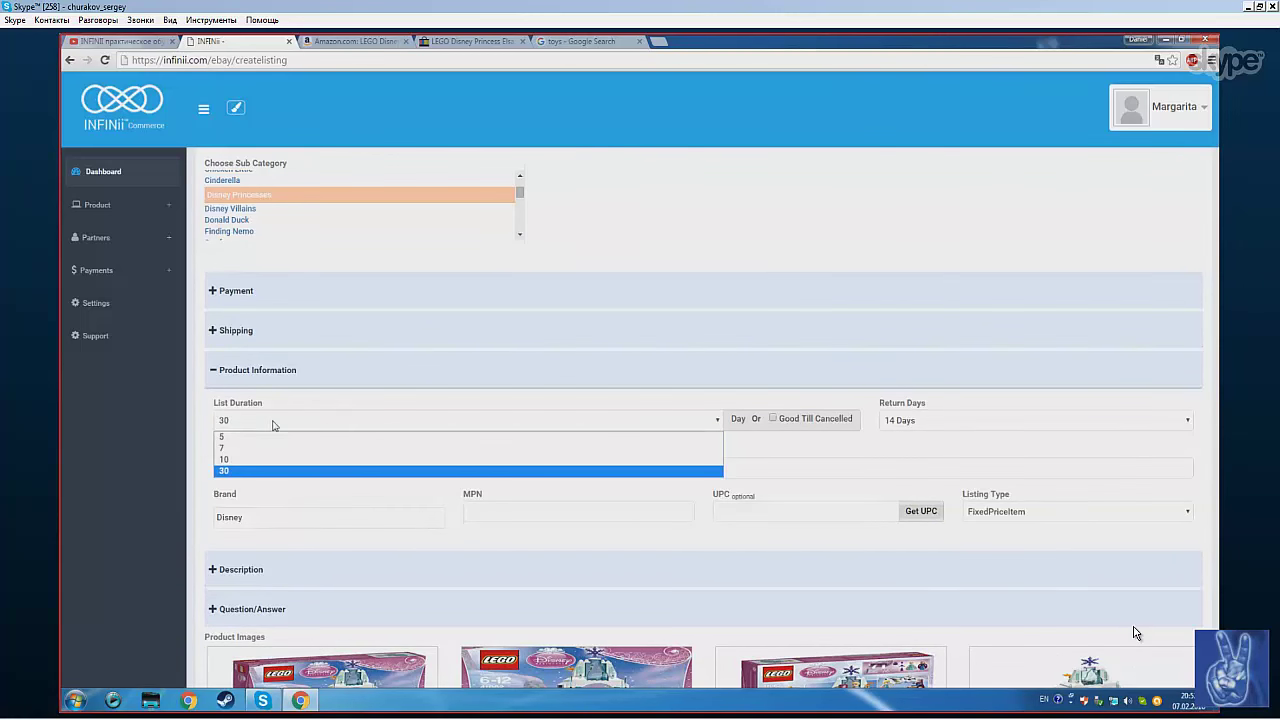
left_click(273, 425)
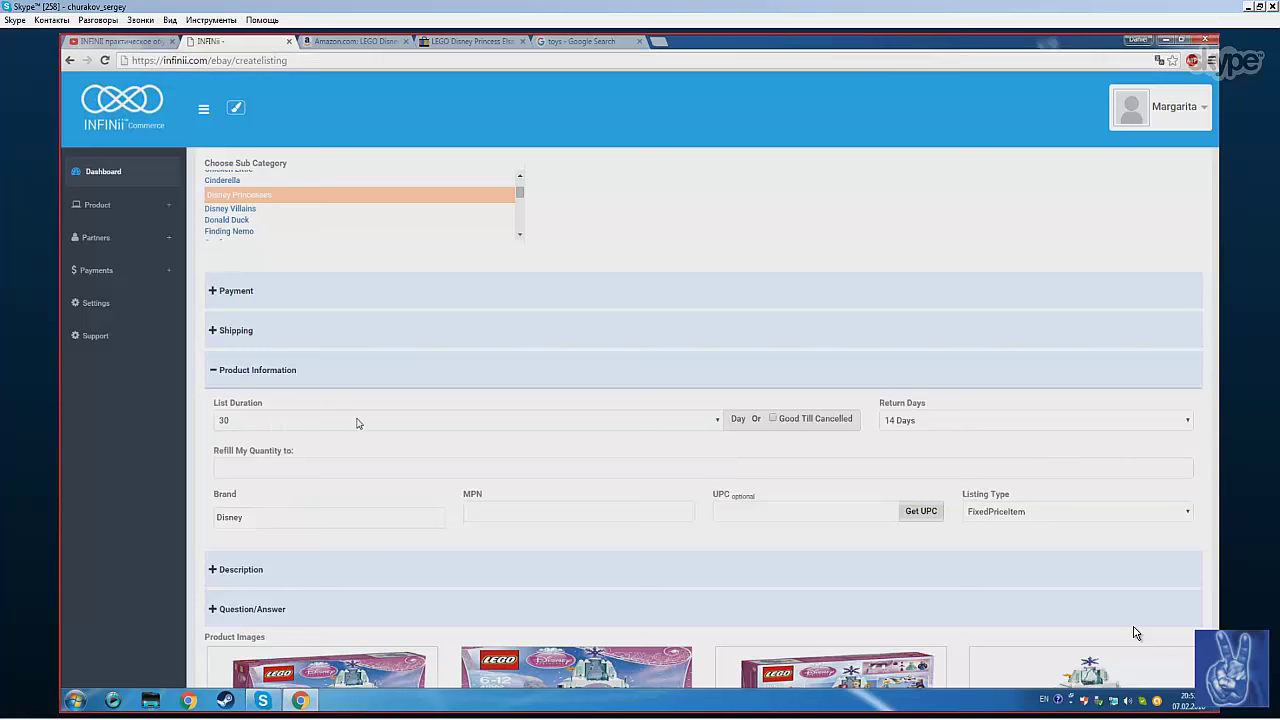
left_click(917, 423)
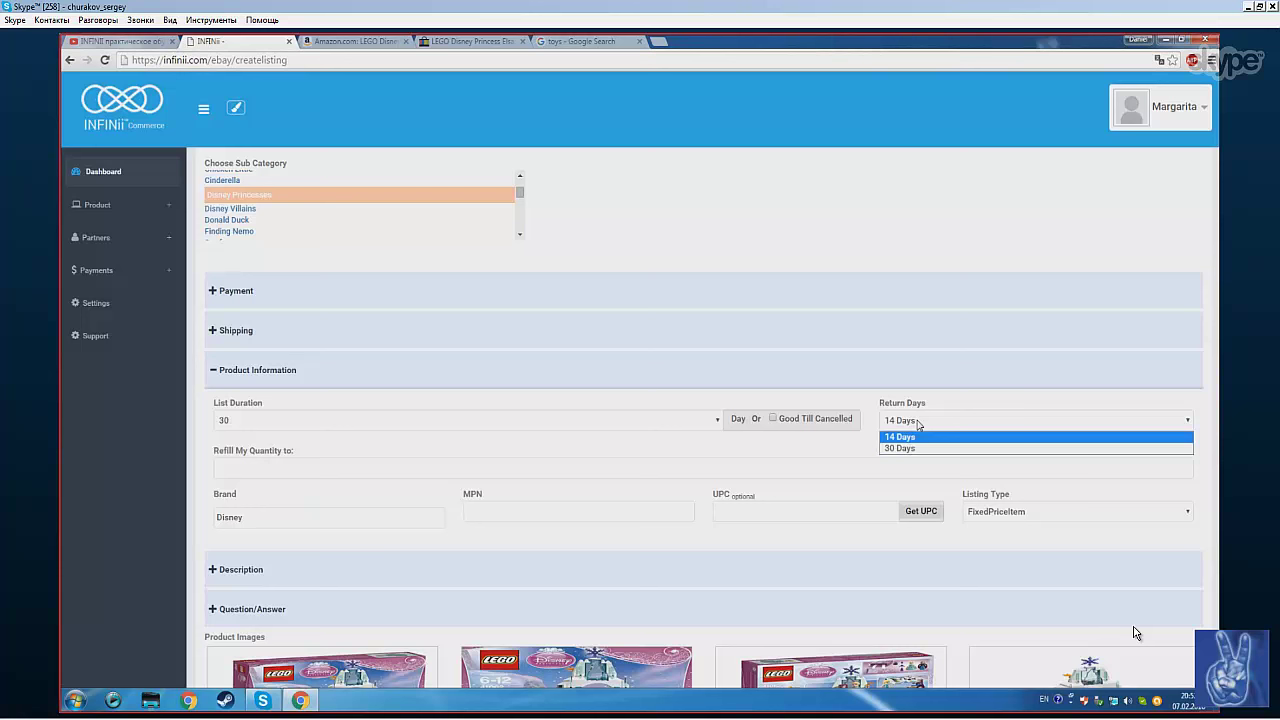
left_click(917, 424)
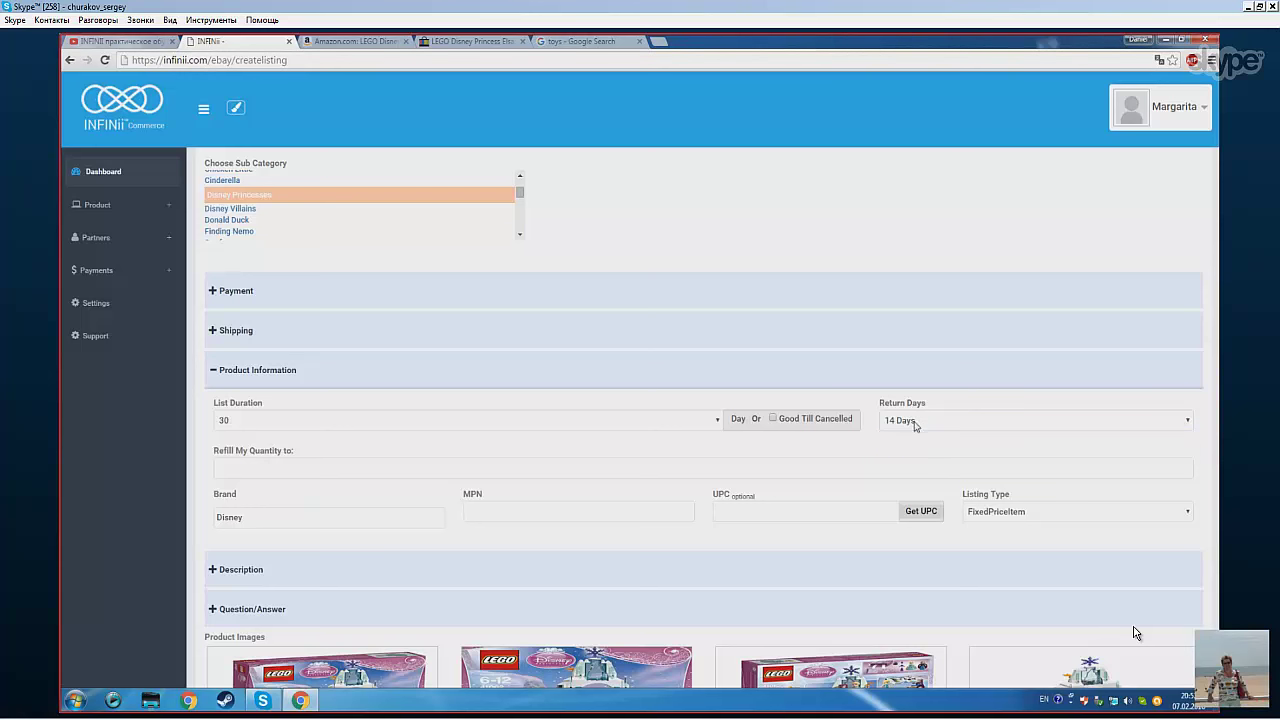
Step: Set the quantity to refill to 3 and enter 055489 as the product's MPN
left_click_drag(213, 450, 296, 452)
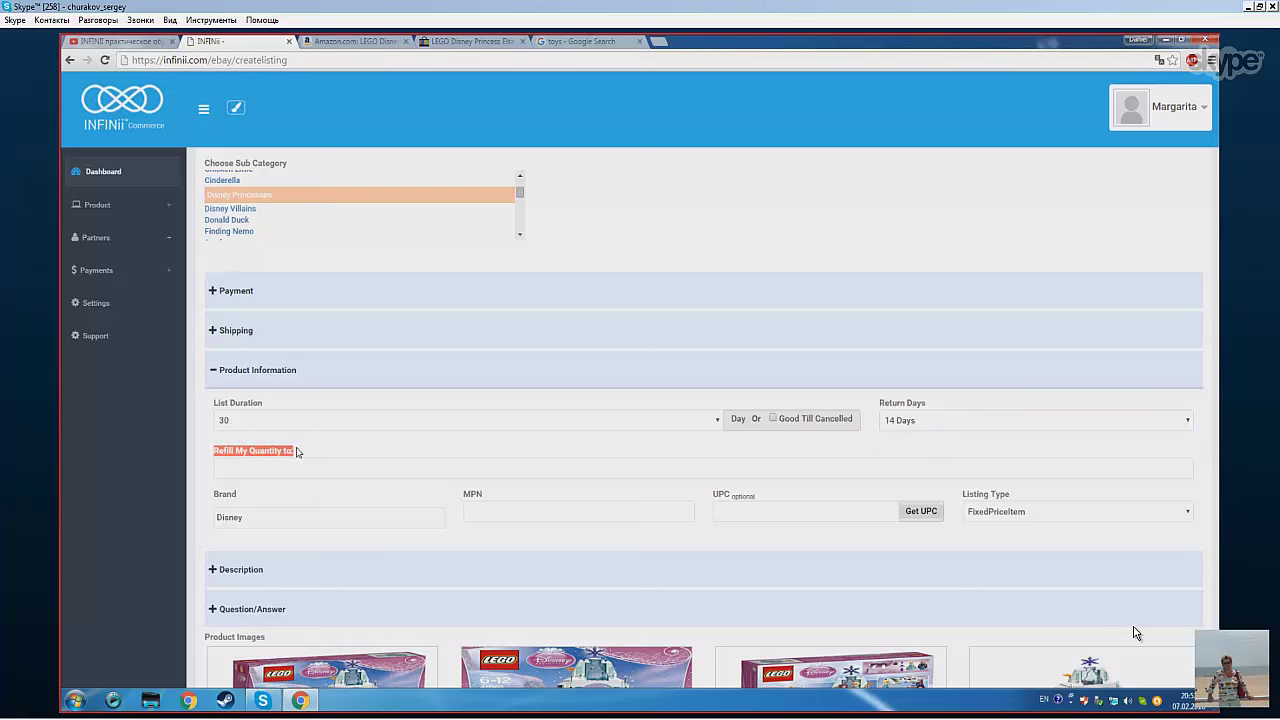
left_click(295, 466)
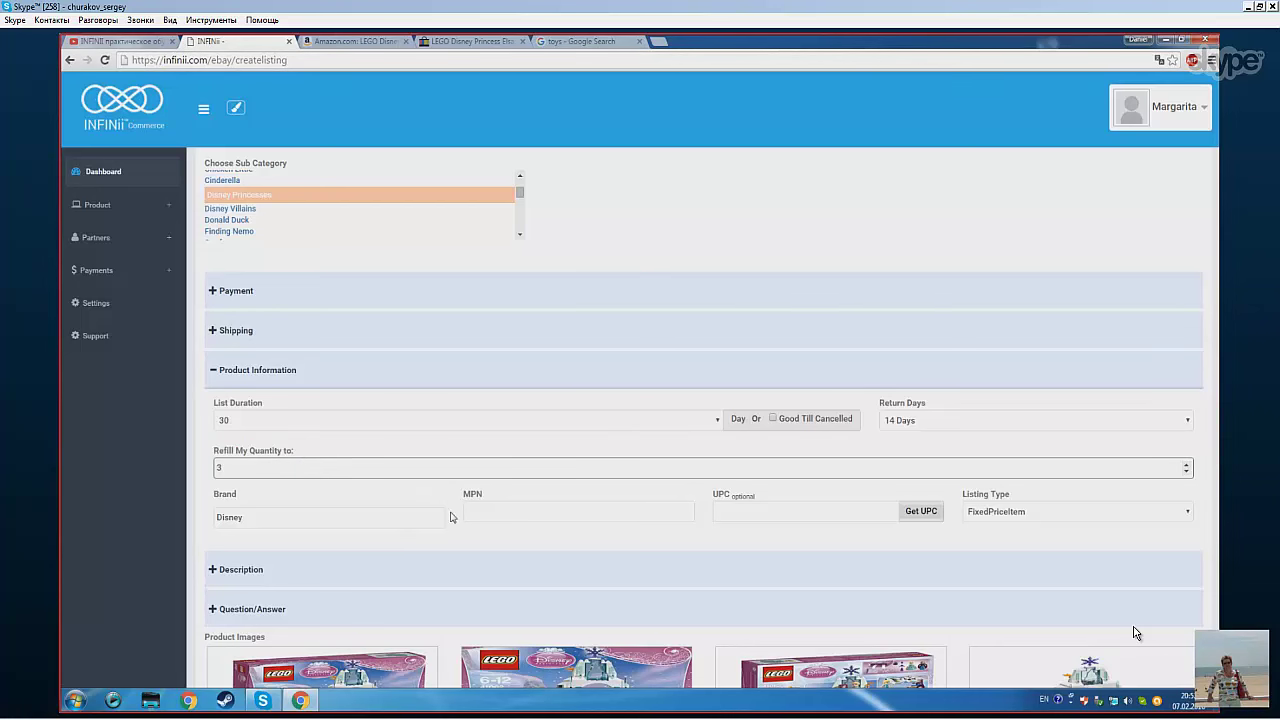
left_click(486, 517)
left_click(356, 523)
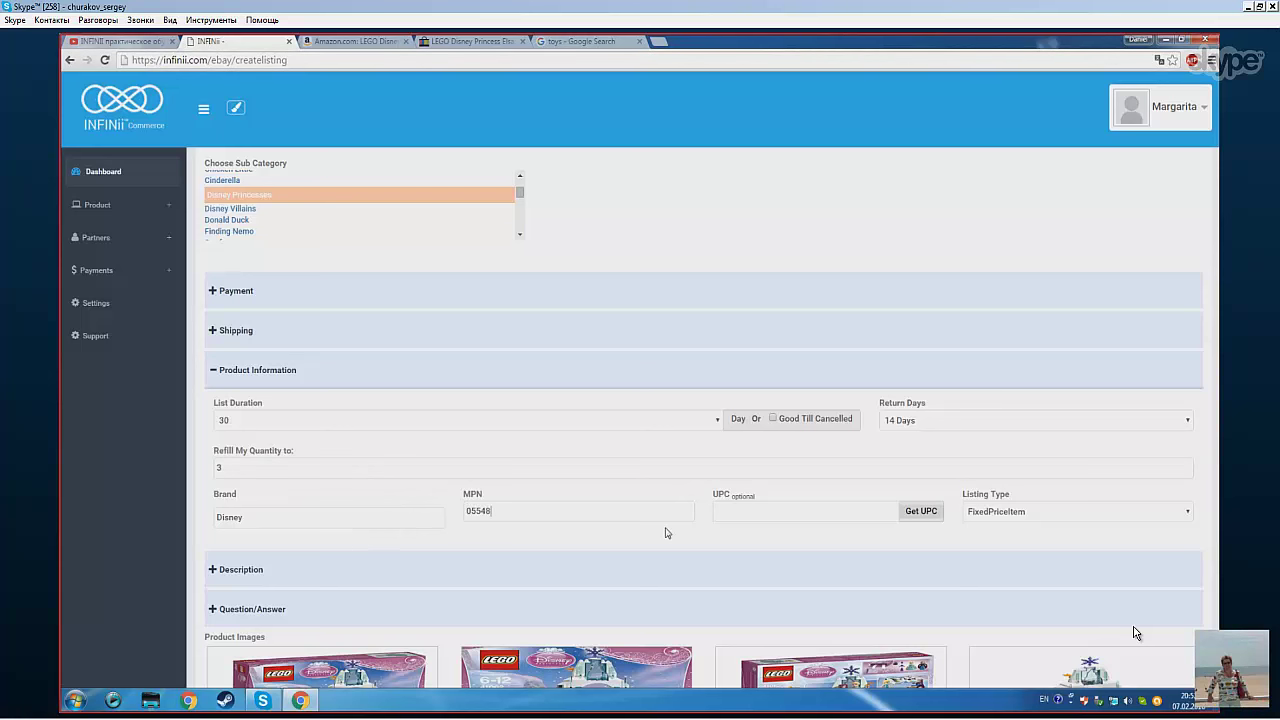
type("055489")
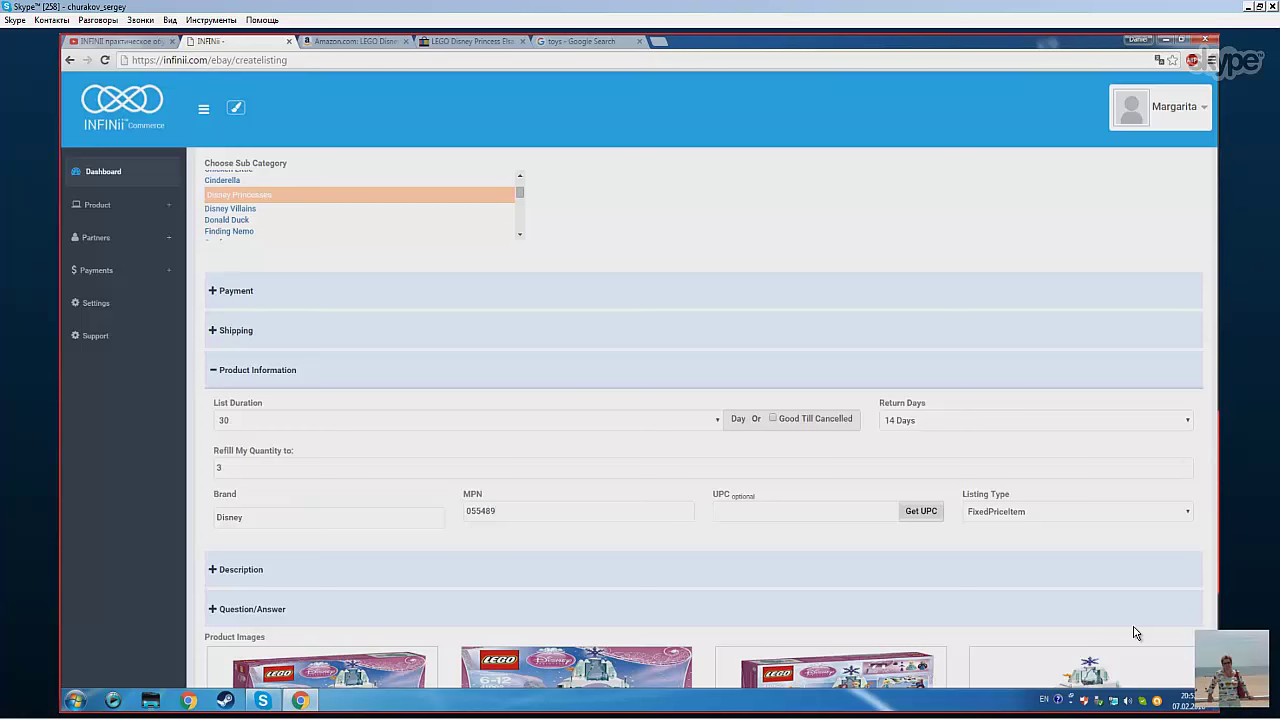
key("ctrl+a")
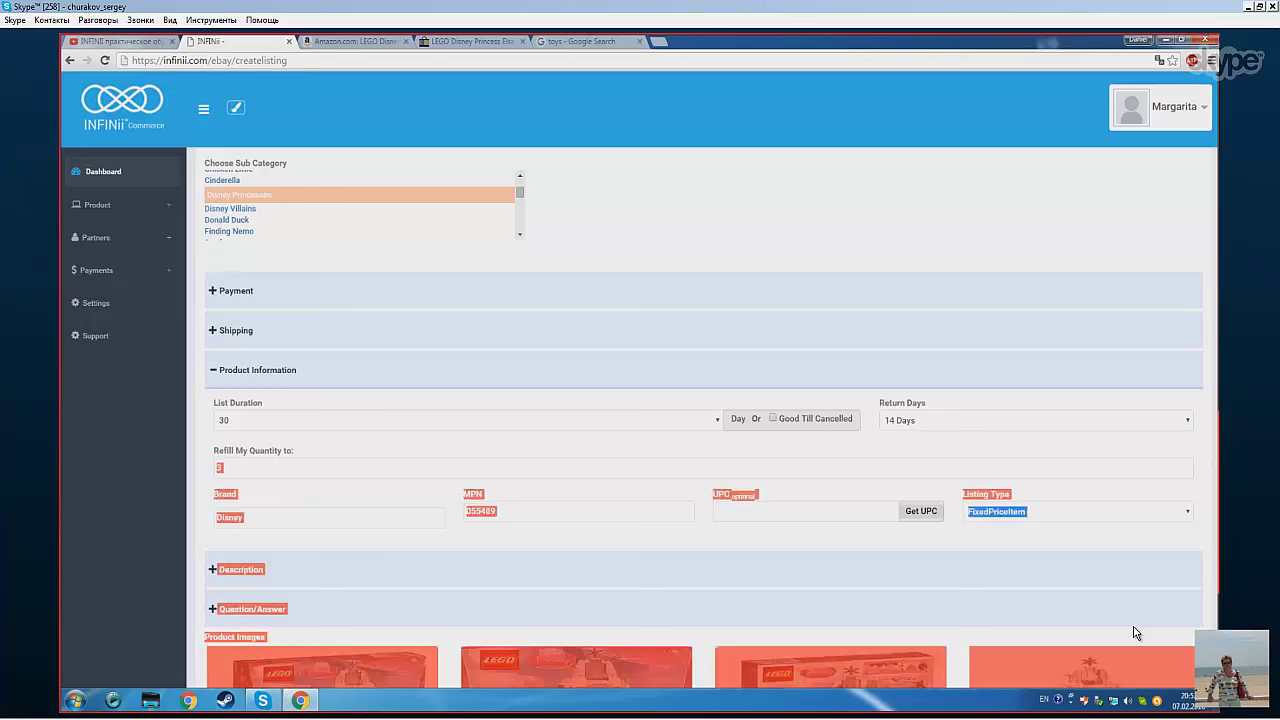
left_click(1081, 226)
scroll(891, 251, "up", 2)
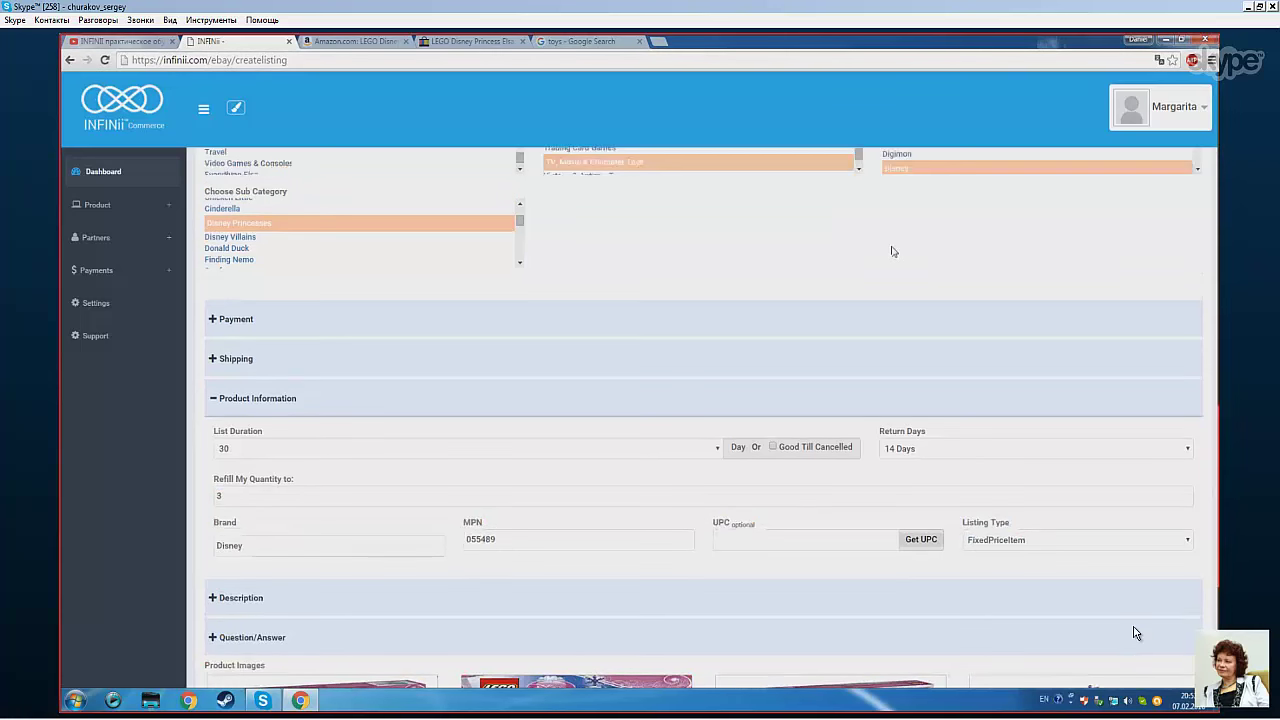
Step: Check the available listing types and keep FixedPriceItem for the listing
left_click(564, 607)
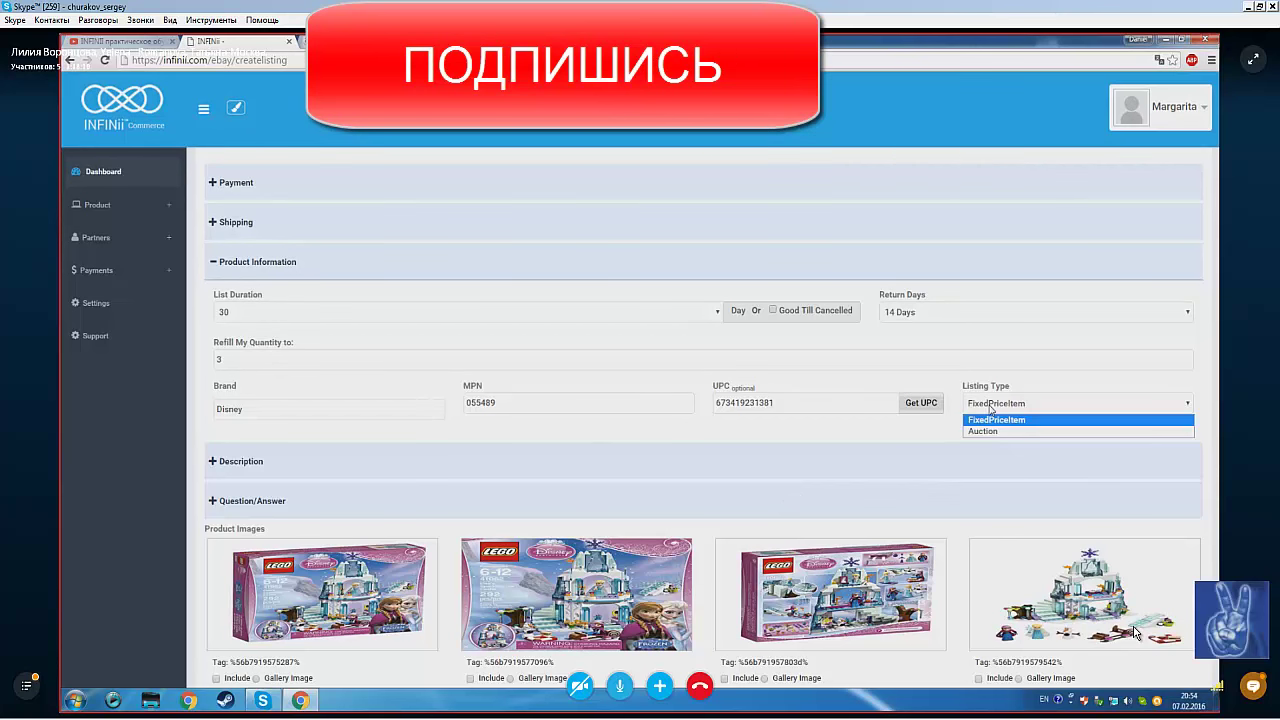
left_click(990, 412)
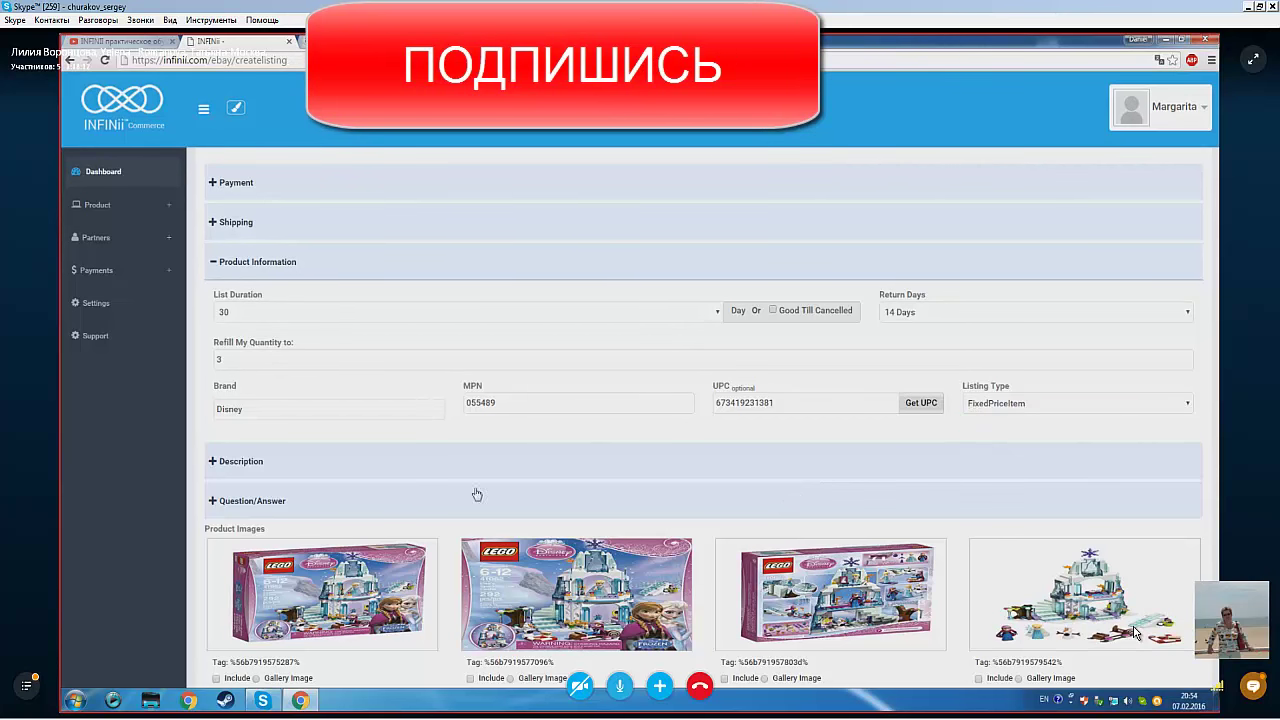
Step: Open the Description section and make all of the Features and Specification text bold
left_click(262, 465)
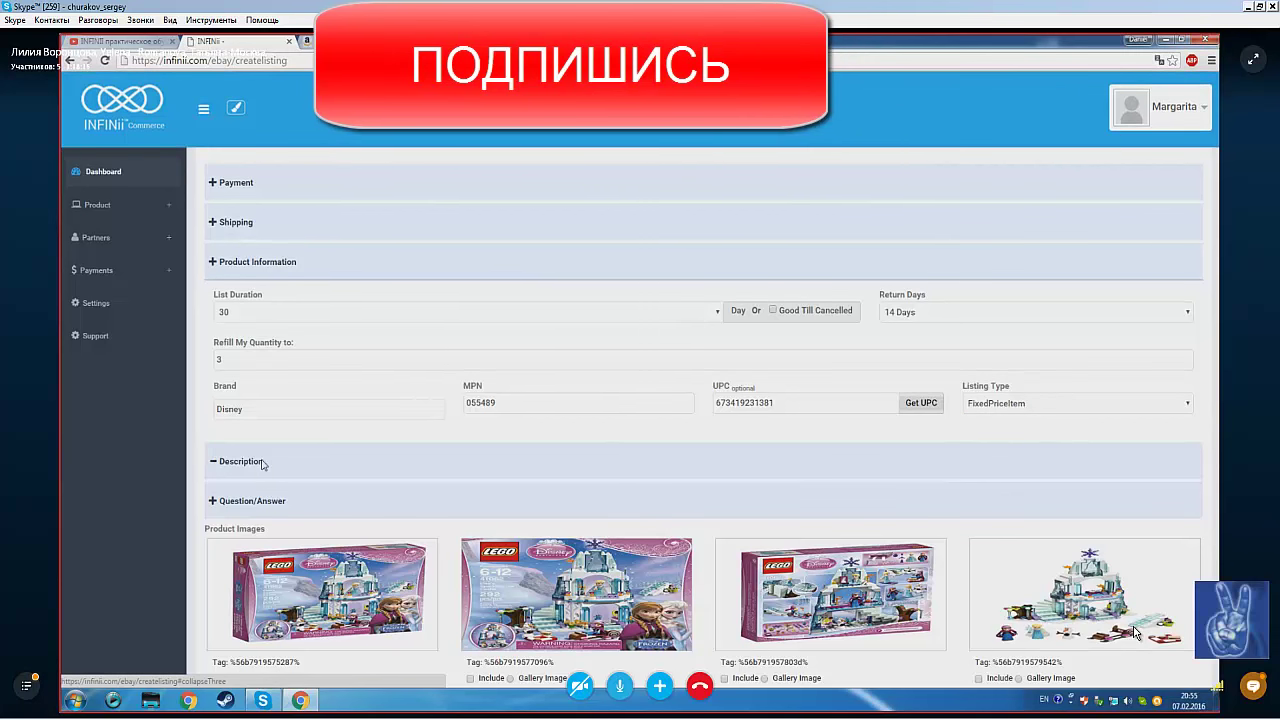
scroll(320, 443, "down", 1)
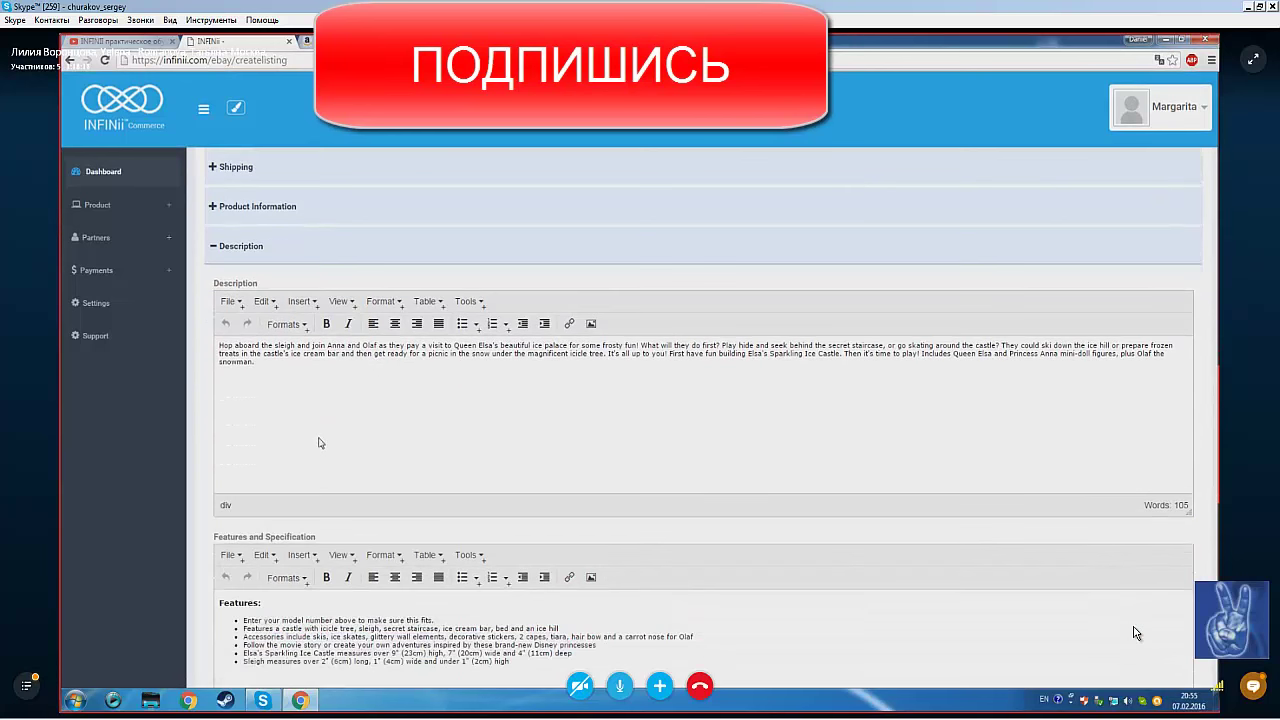
left_click_drag(510, 634, 203, 574)
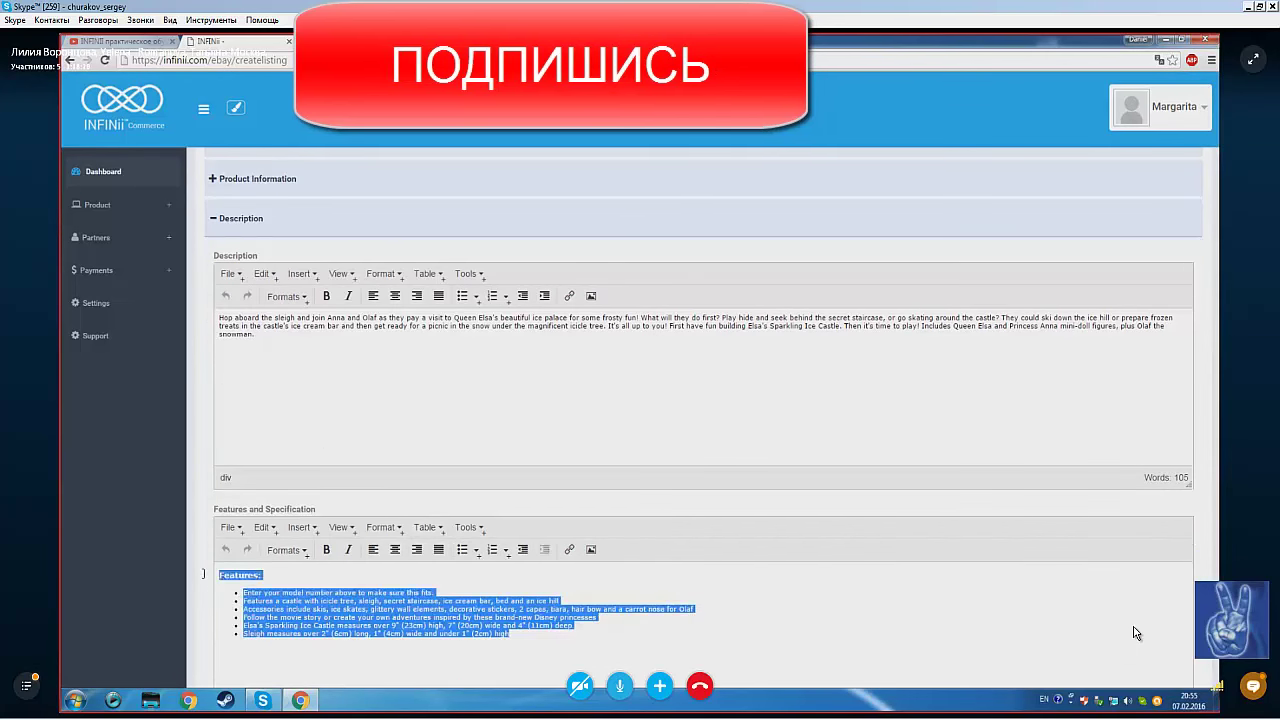
left_click(329, 551)
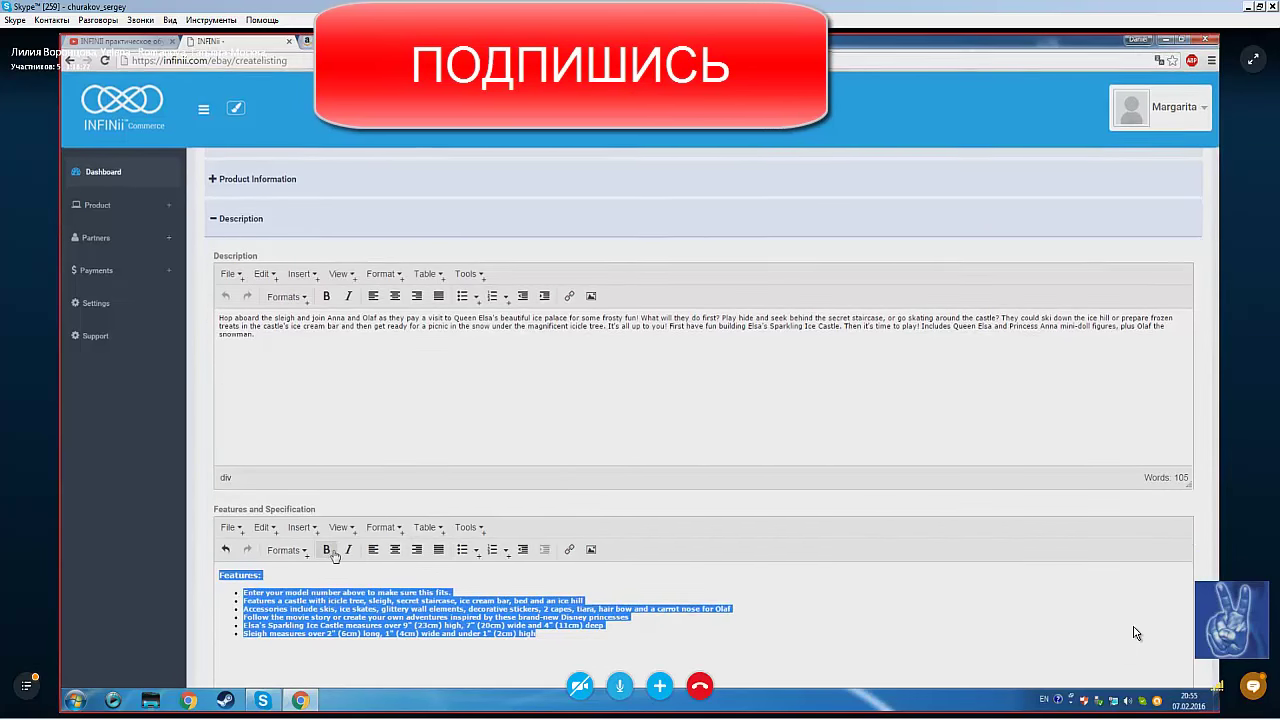
left_click(686, 586)
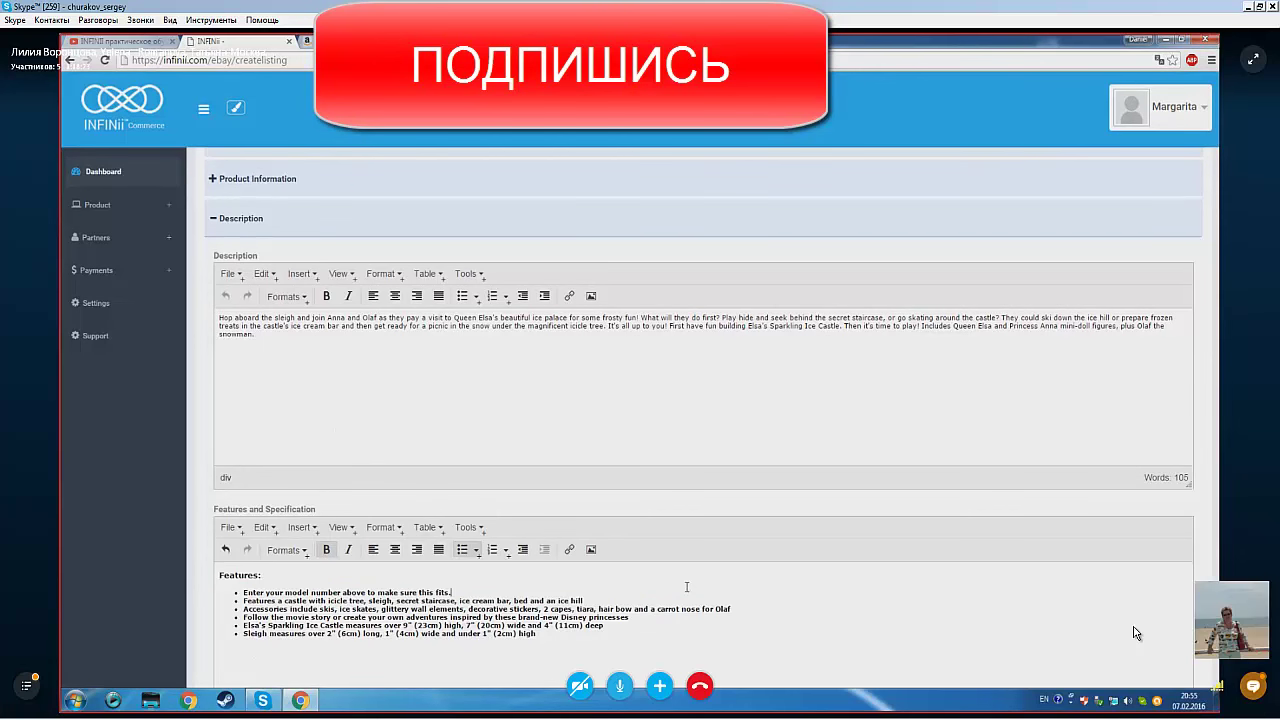
Step: Break the product description into separate lines after "frosty fun!", "around the castle?", "icicle tree.", "Sparkling Ice Castle." and "time to play!"
left_click(640, 317)
key("Return")
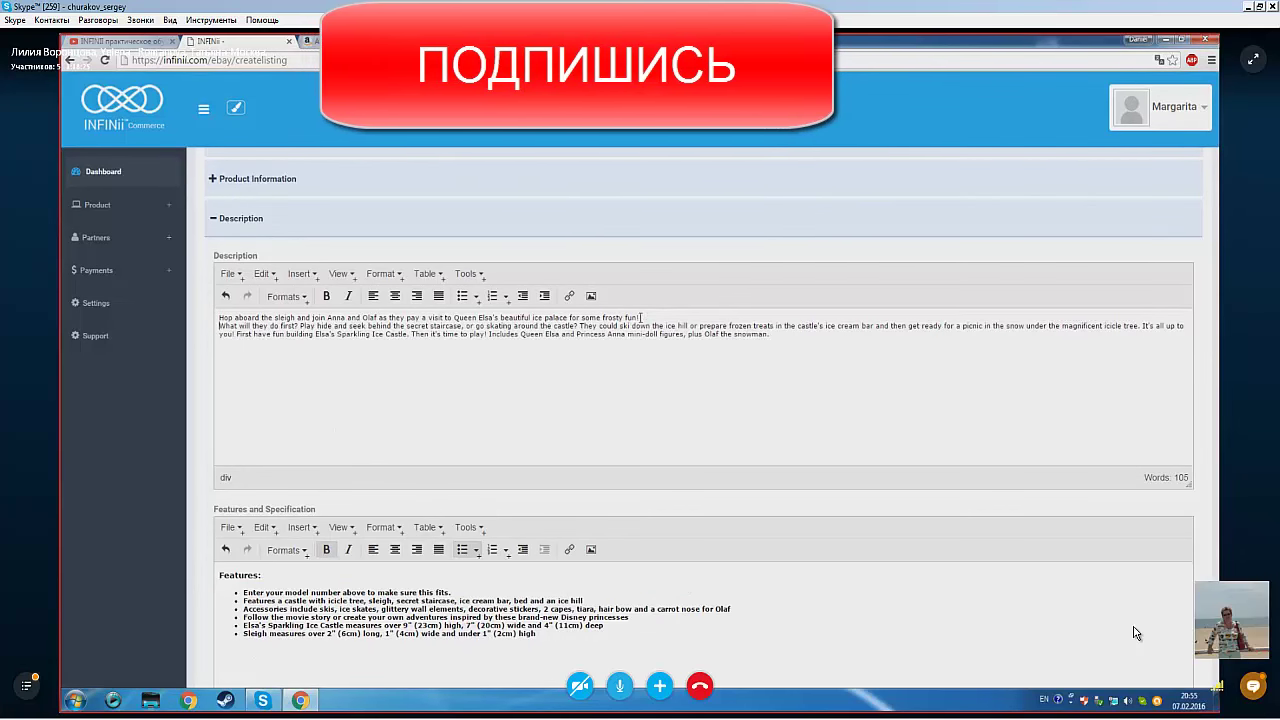
left_click(581, 326)
key("Return")
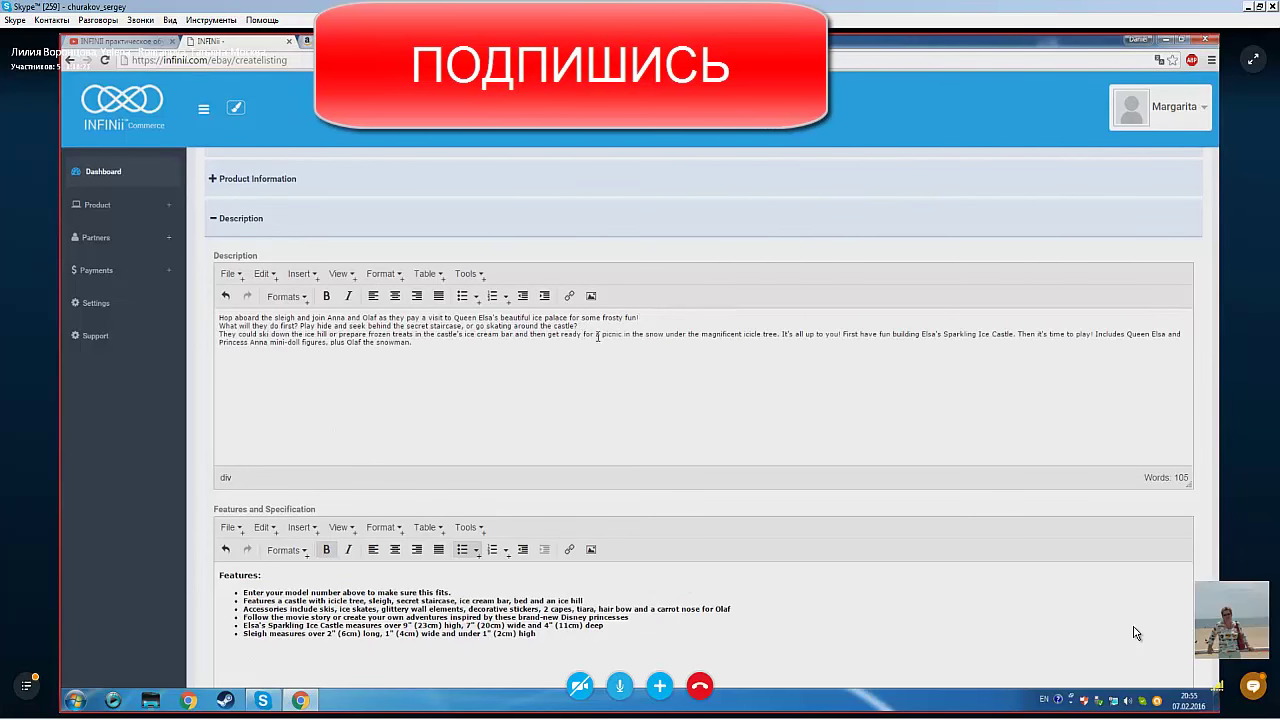
left_click(780, 334)
key("Return")
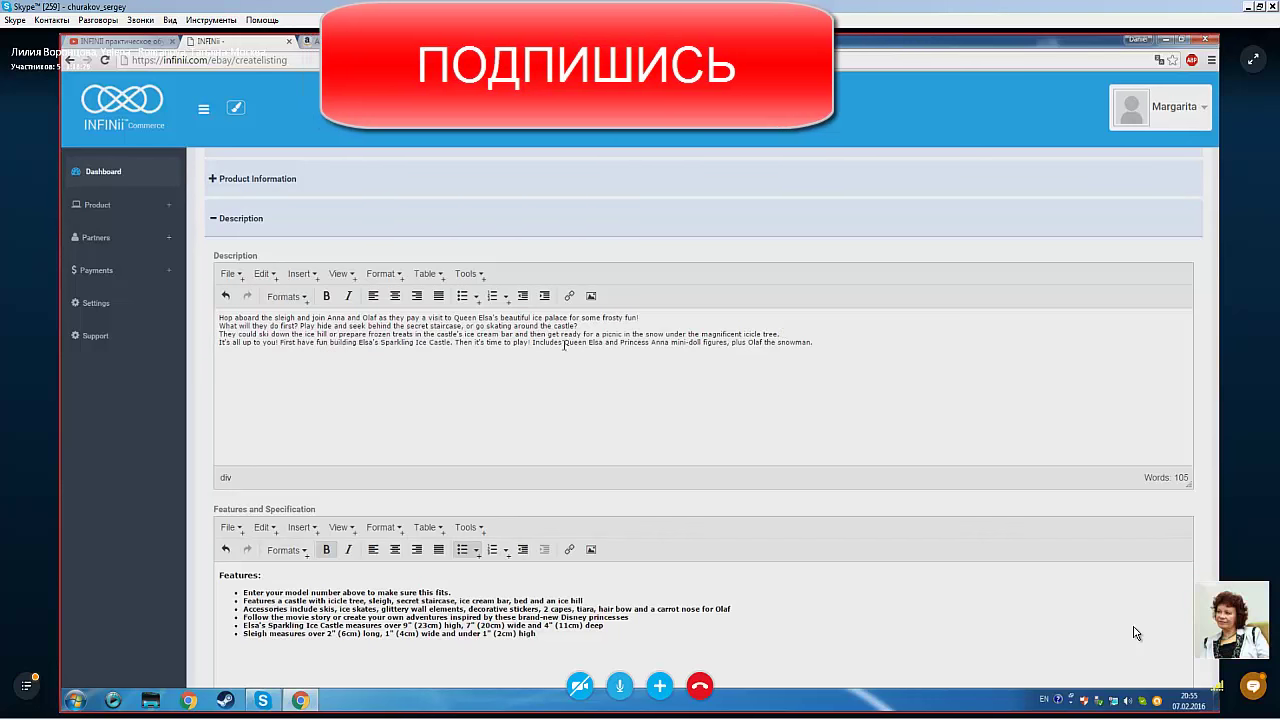
left_click(455, 342)
key("Return")
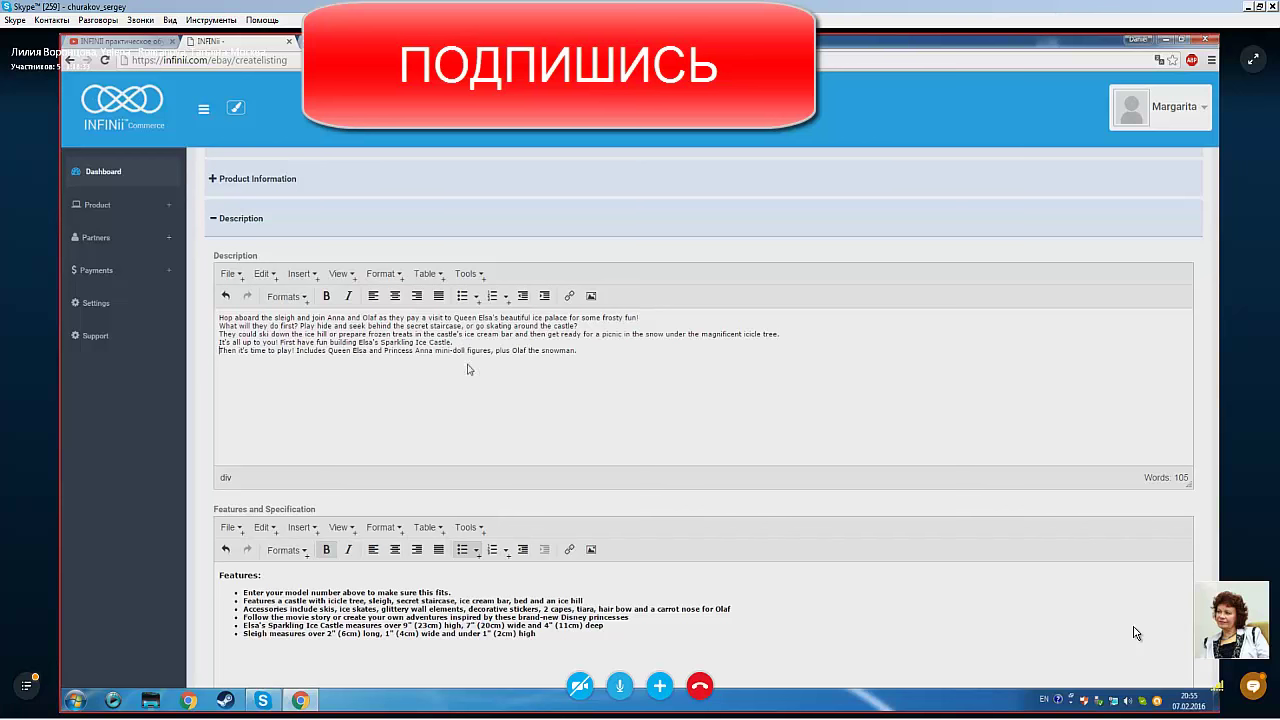
left_click(298, 351)
key("Return")
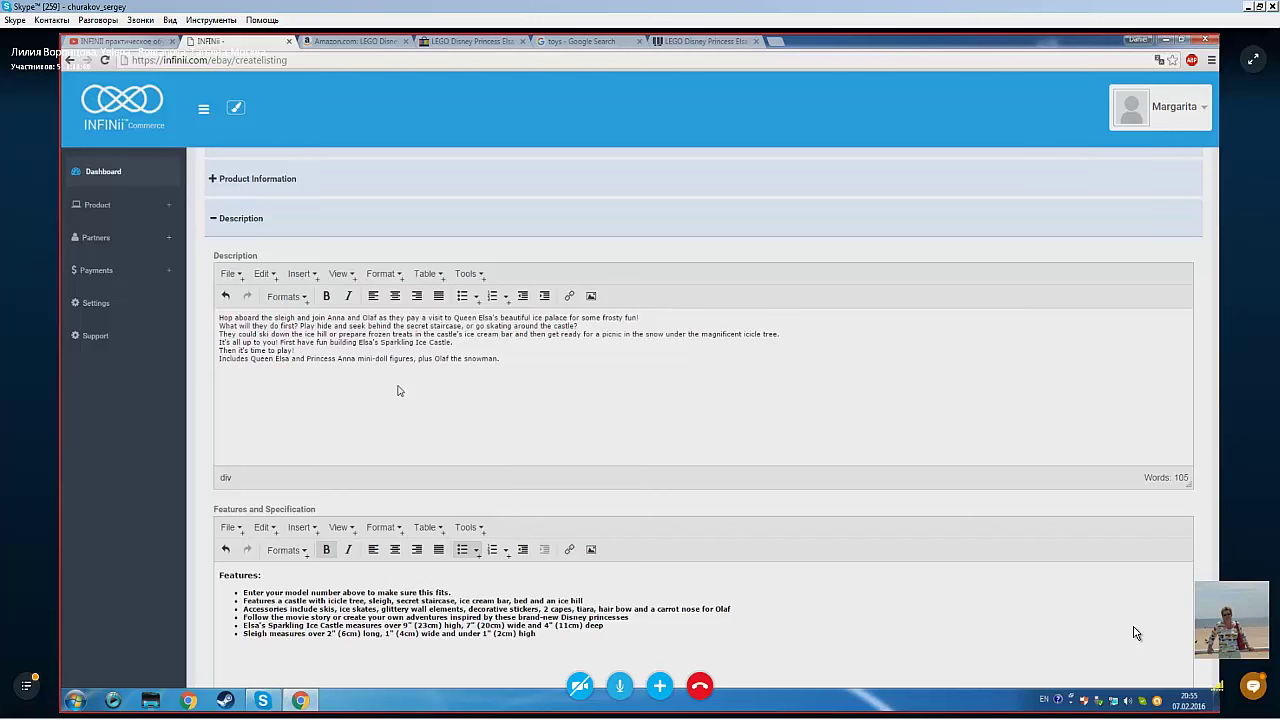
scroll(630, 320, "down", 2)
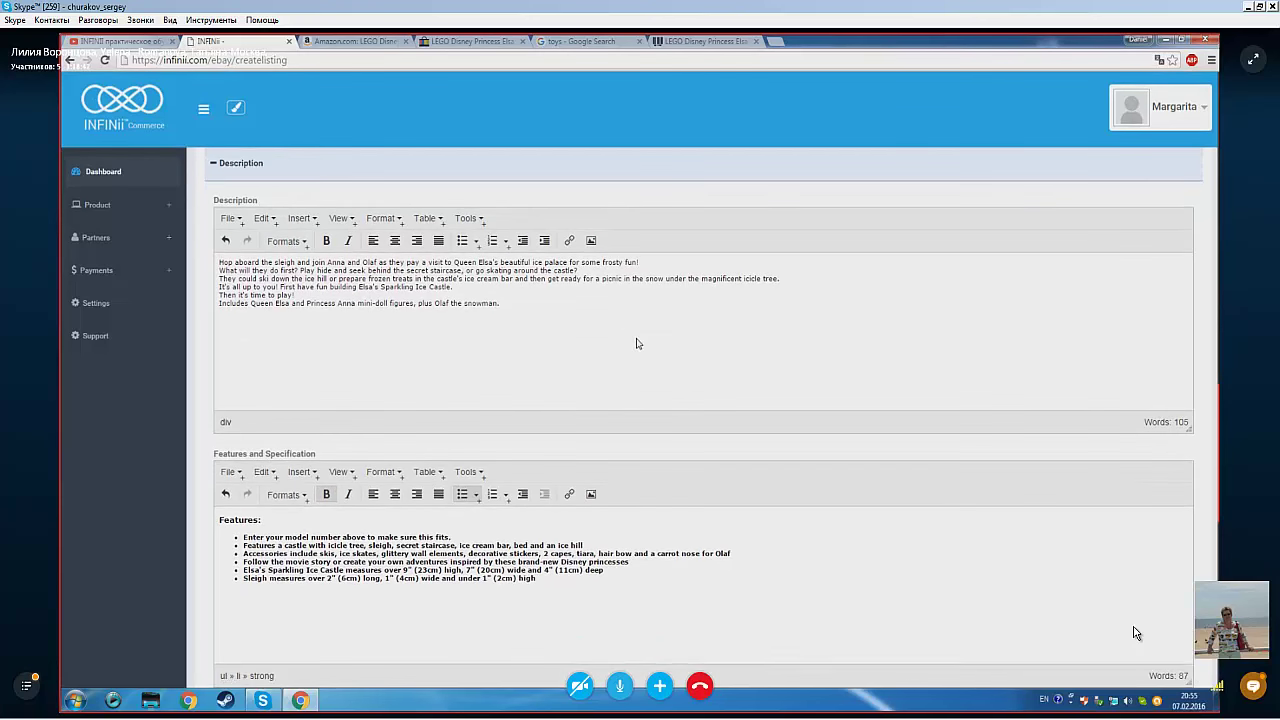
scroll(636, 330, "down", 3)
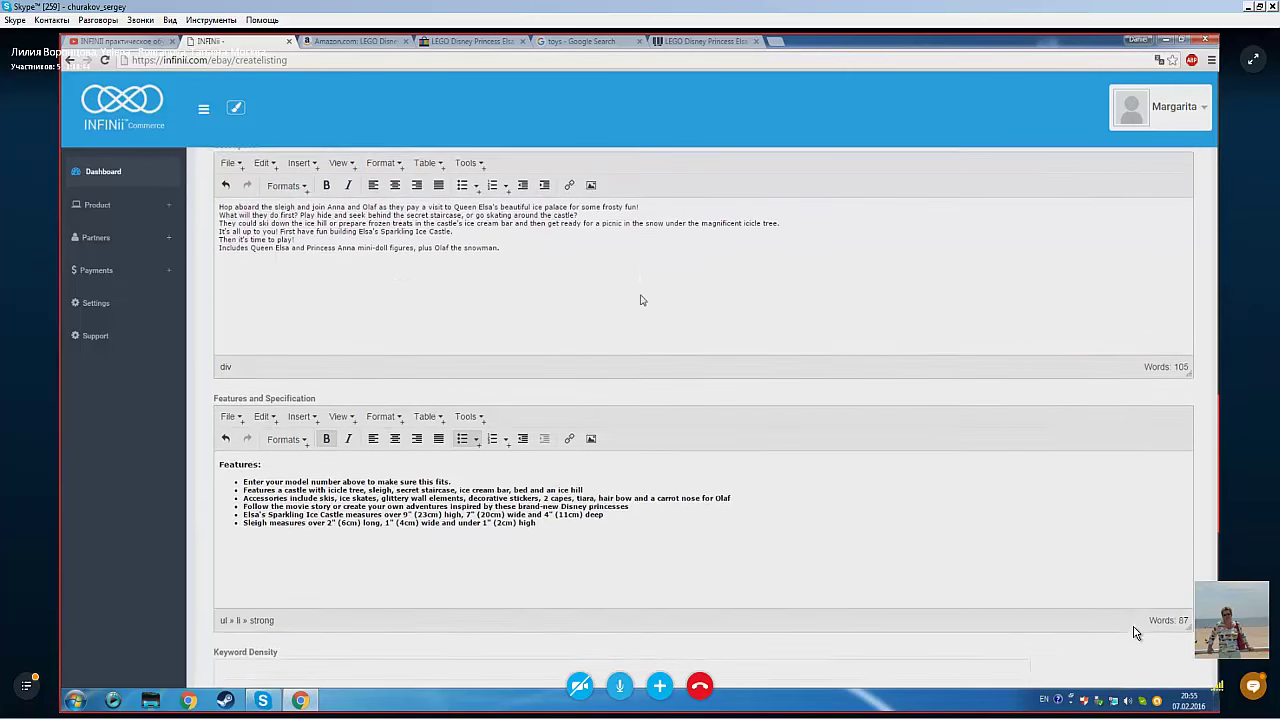
Step: Review the Features and Specification text and the shipping, return and payment policies in the listing description
scroll(640, 300, "down", 3)
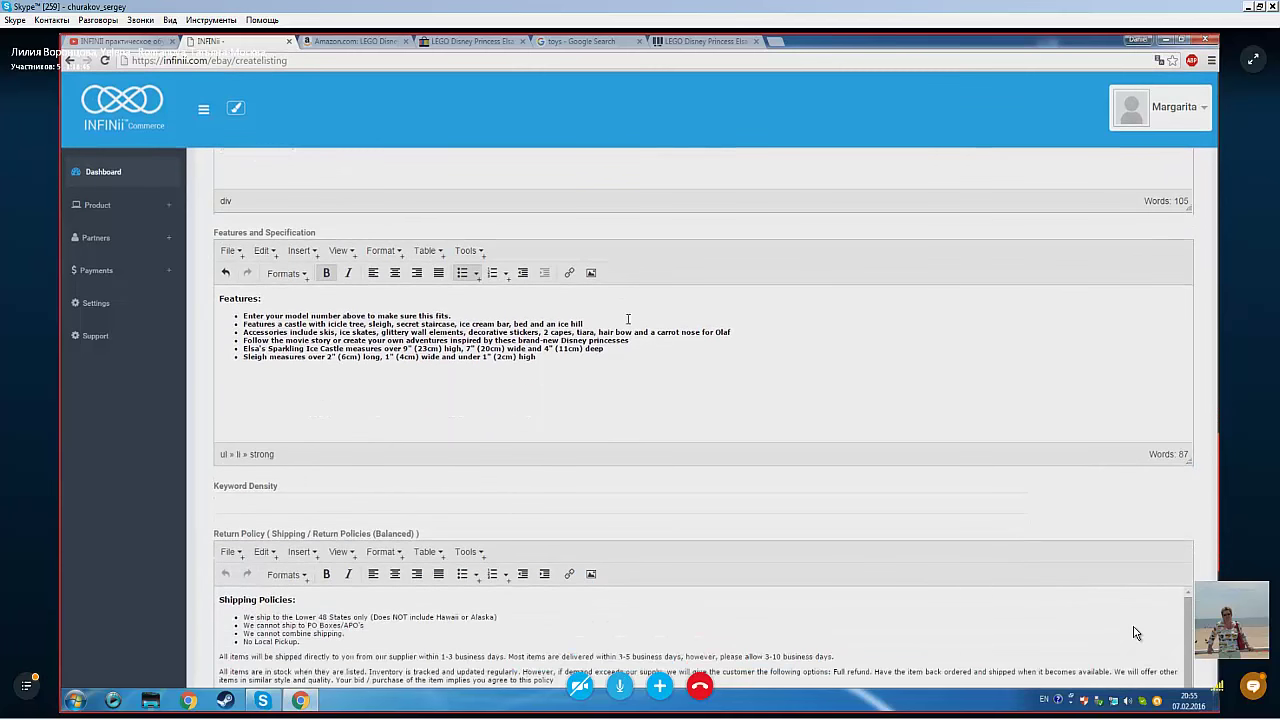
scroll(628, 318, "down", 3)
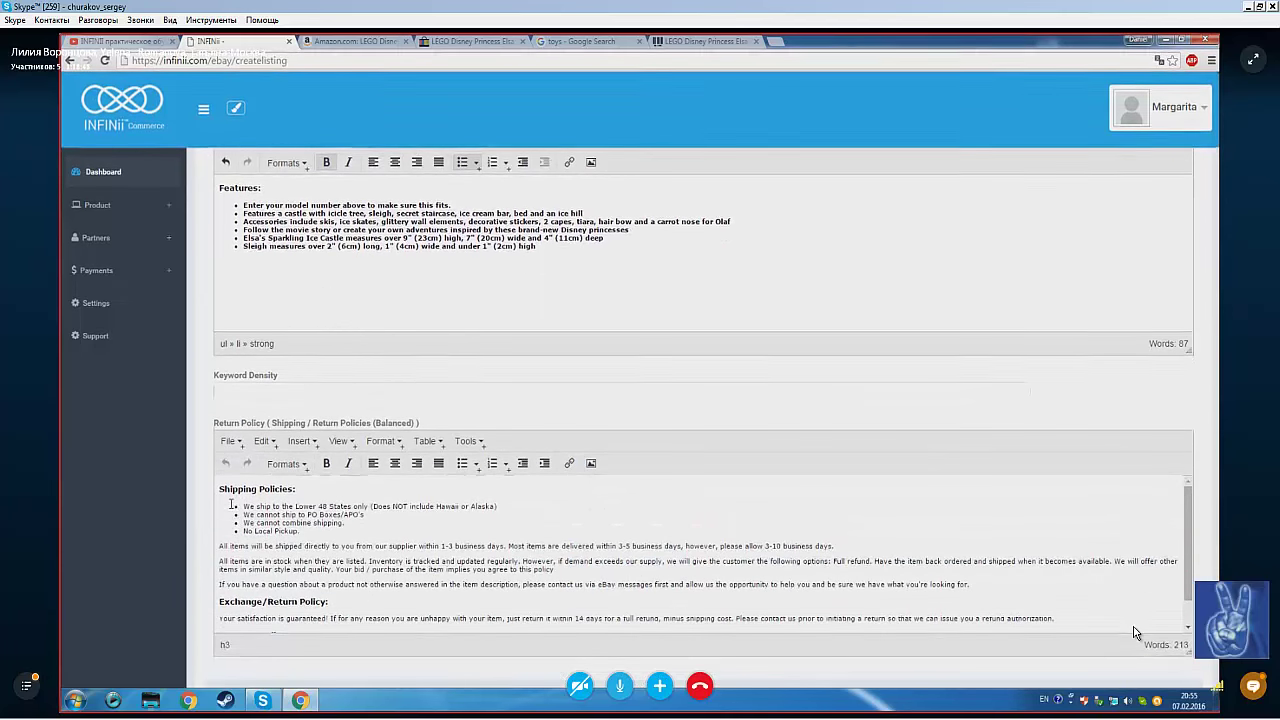
left_click_drag(241, 506, 476, 626)
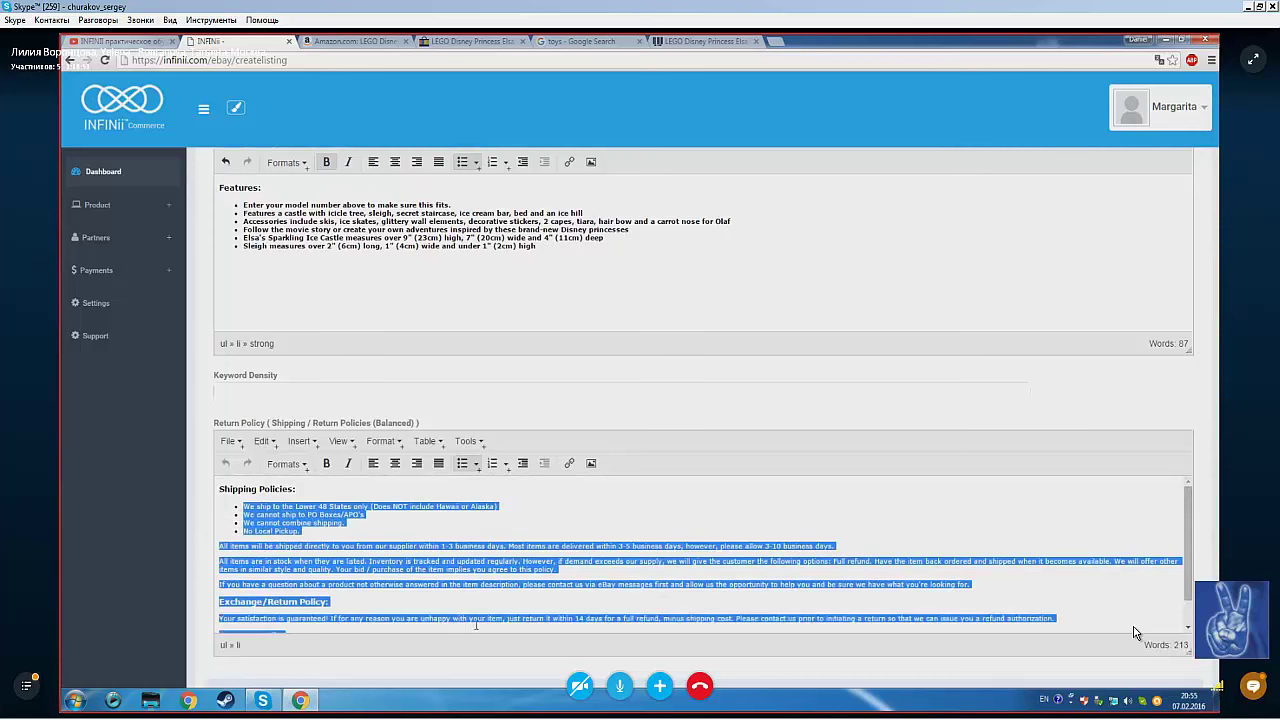
left_click(554, 523)
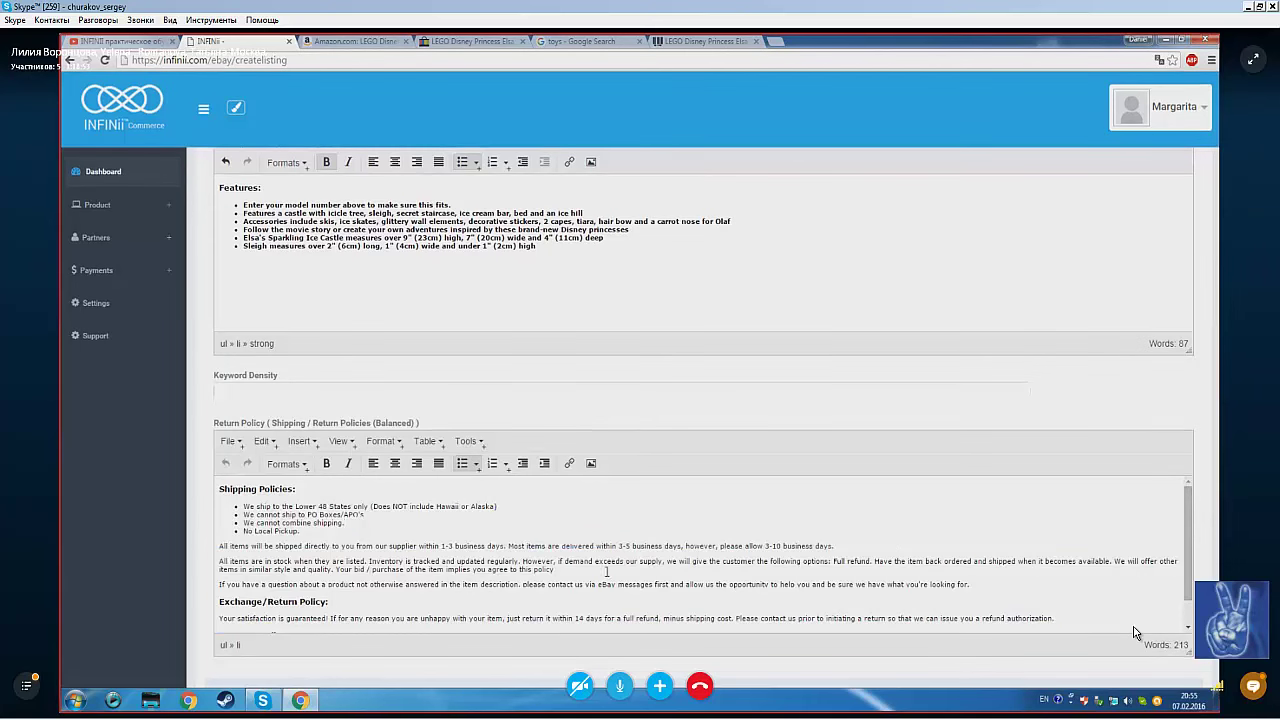
scroll(584, 600, "down", 2)
scroll(584, 600, "down", 3)
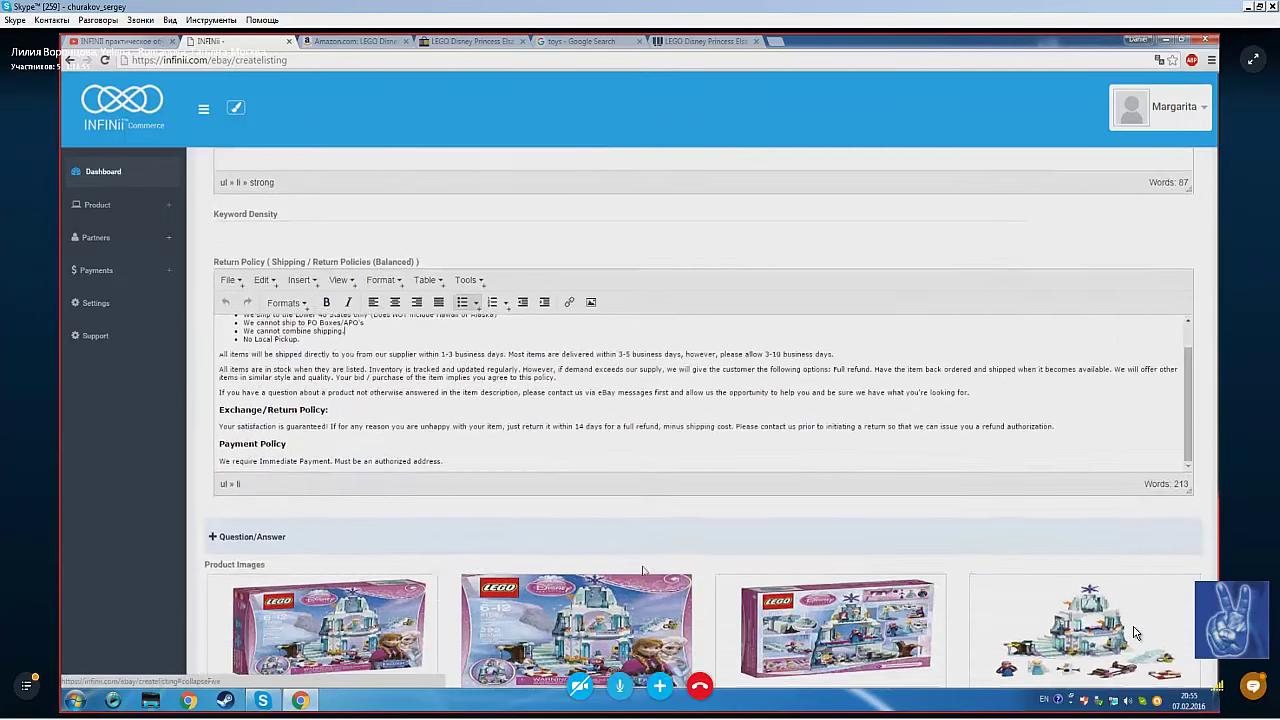
Step: Include all four product images, make the first one the gallery image, and continue to Variations
scroll(584, 560, "down", 3)
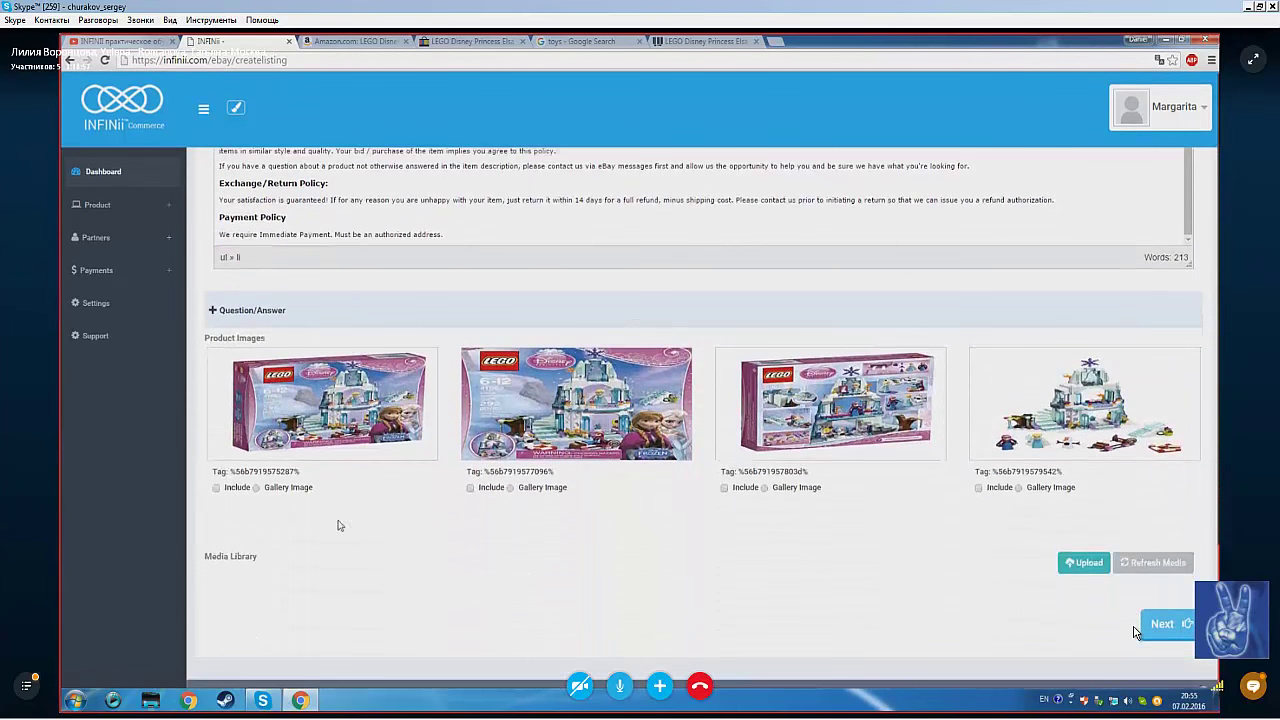
left_click(216, 488)
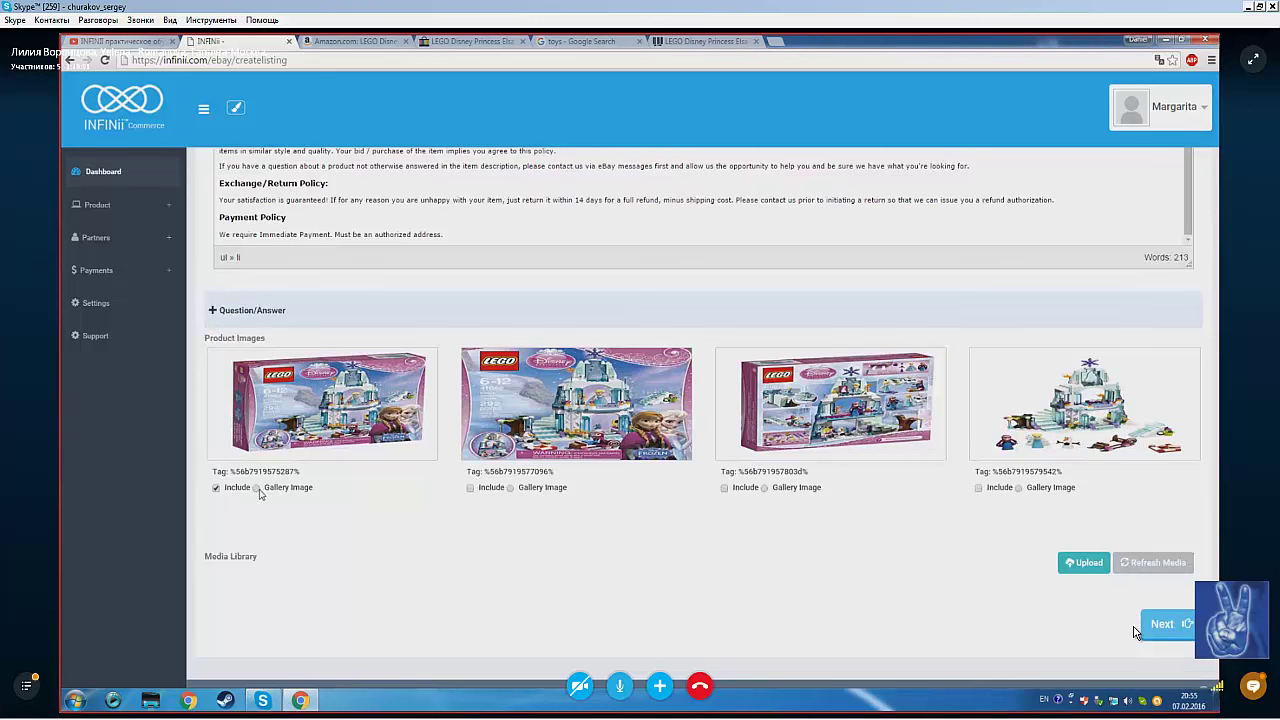
left_click(257, 488)
left_click(470, 489)
left_click(724, 488)
left_click(1175, 624)
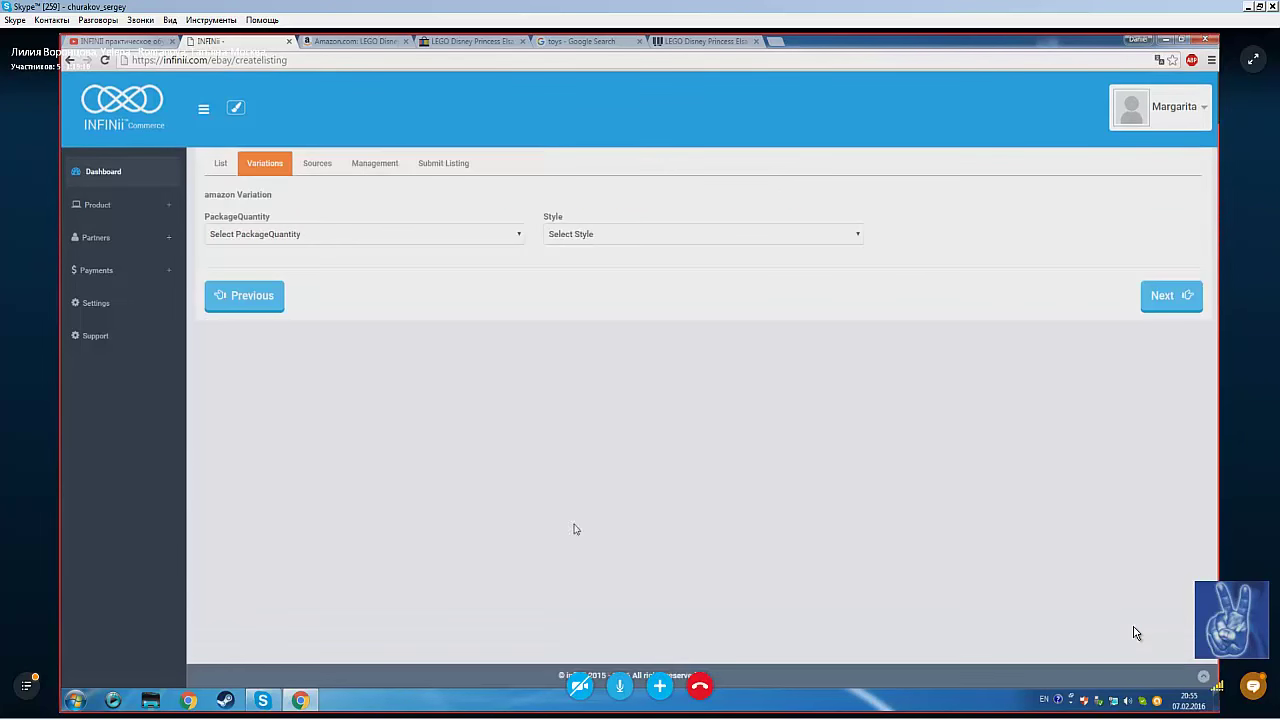
Step: Leave the Amazon variations unselected and advance past Sources and Management to Submit Listing, keeping AutoPost to eBay enabled
left_click(381, 240)
left_click(381, 240)
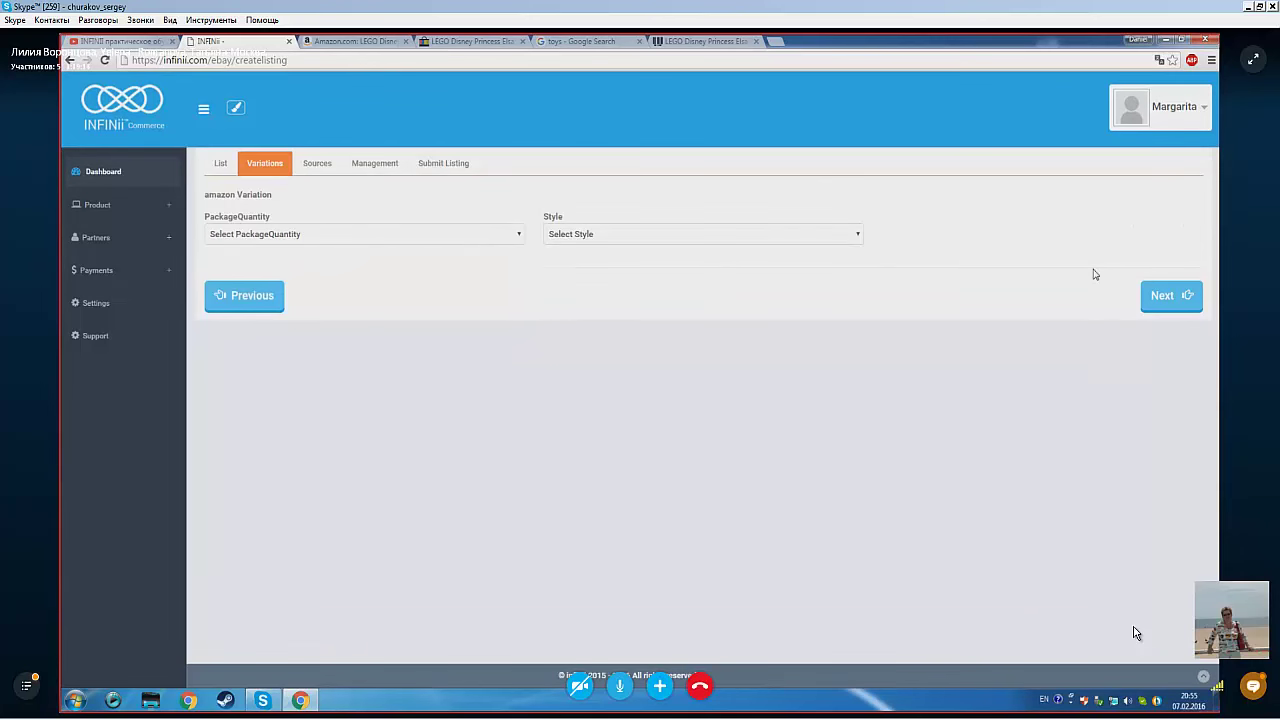
left_click(1182, 295)
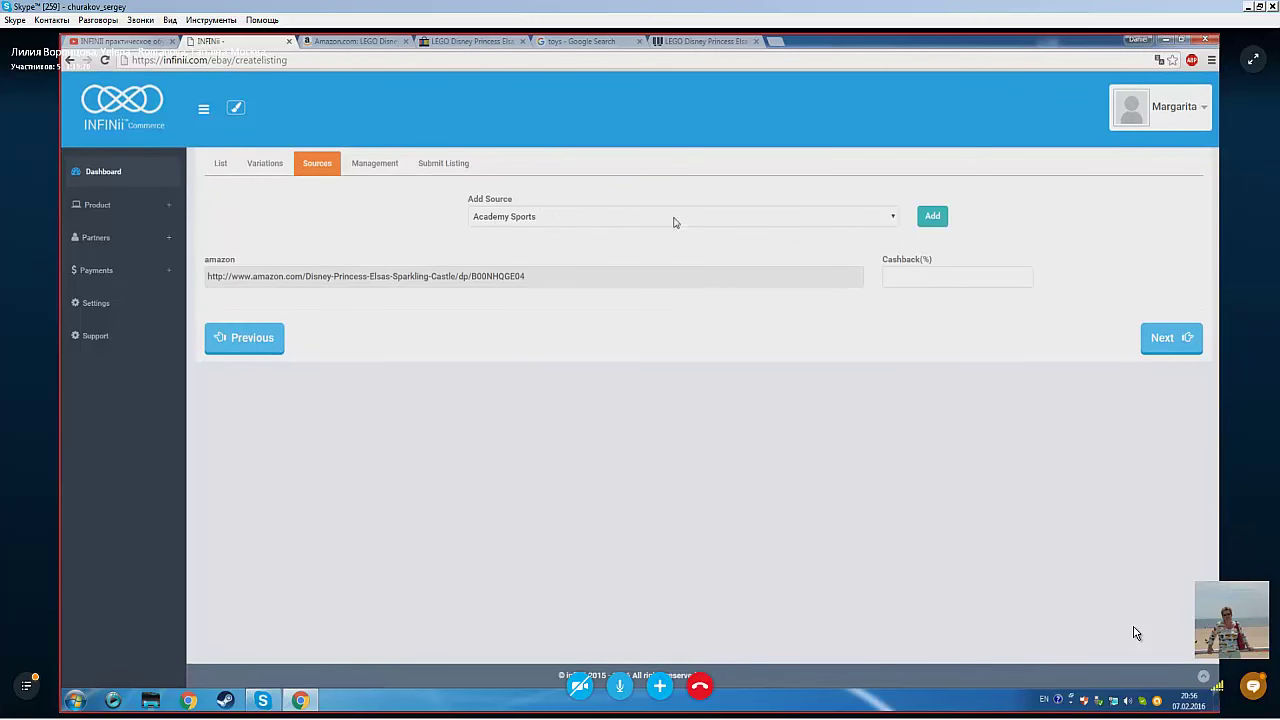
left_click(1160, 340)
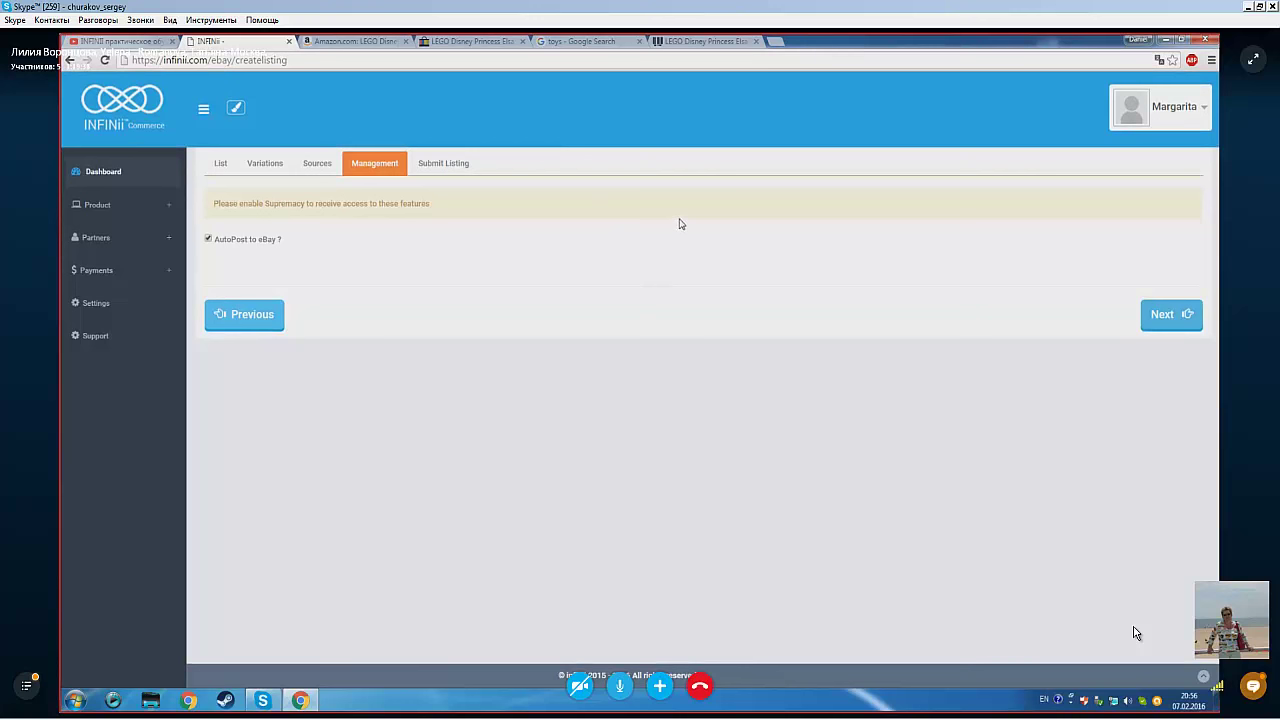
left_click(1160, 320)
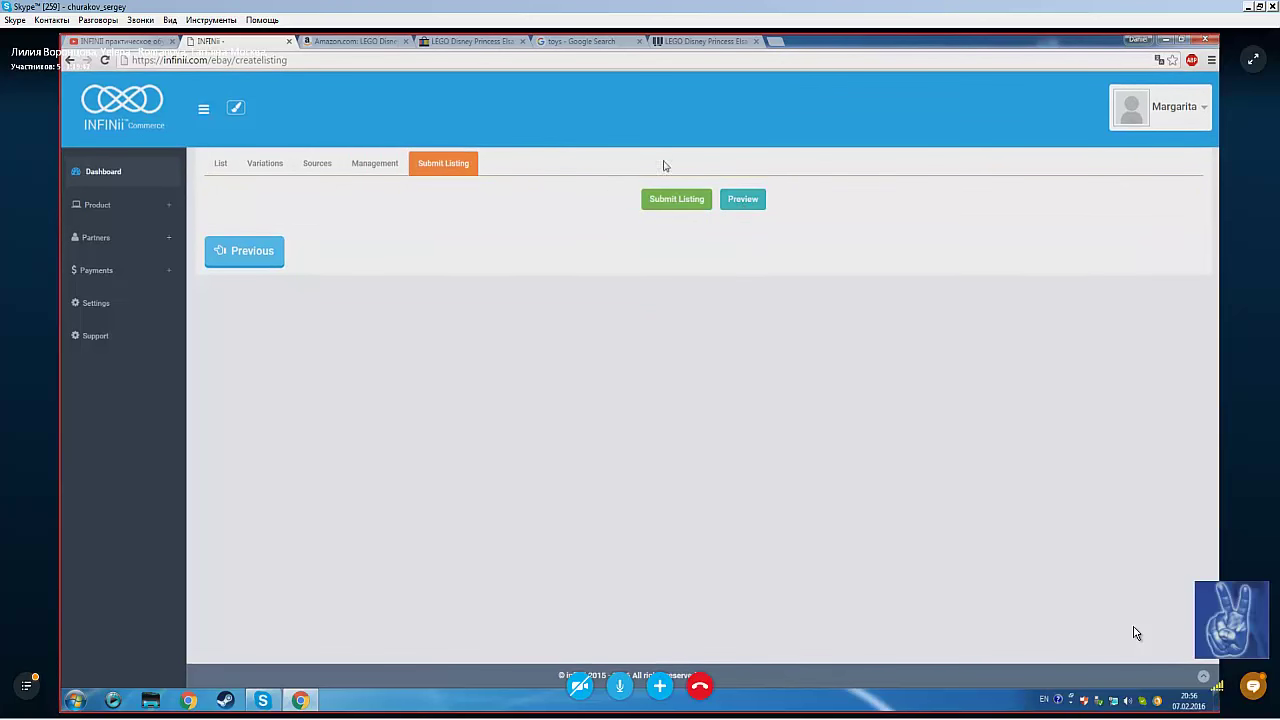
Step: Preview the listing's details, description and policies, and try to submit the listing
left_click(741, 198)
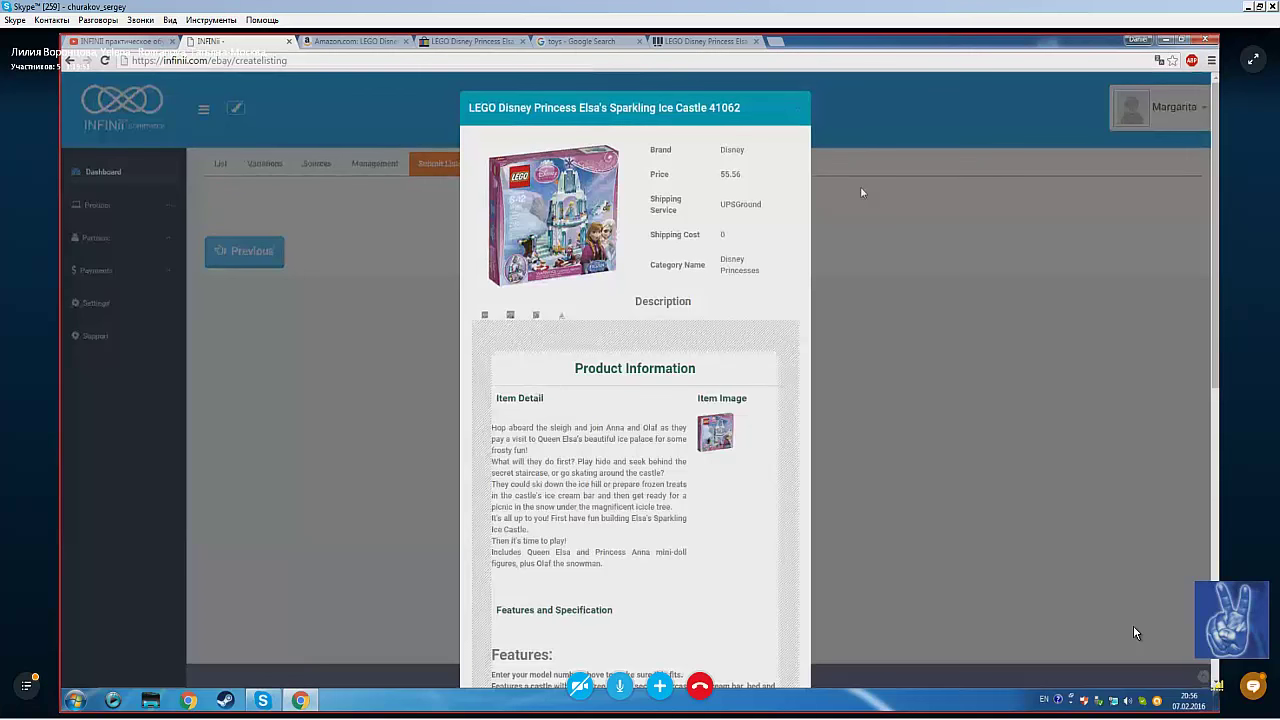
scroll(634, 271, "down", 5)
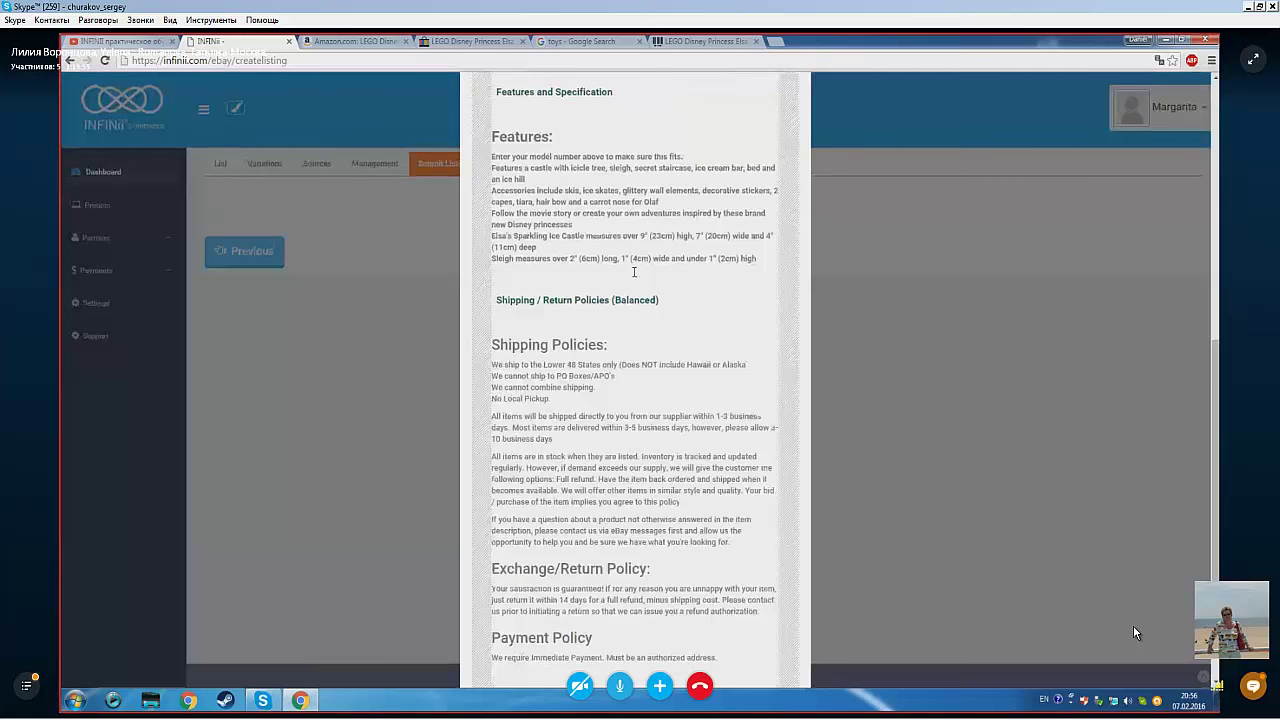
scroll(634, 271, "up", 5)
left_click(996, 320)
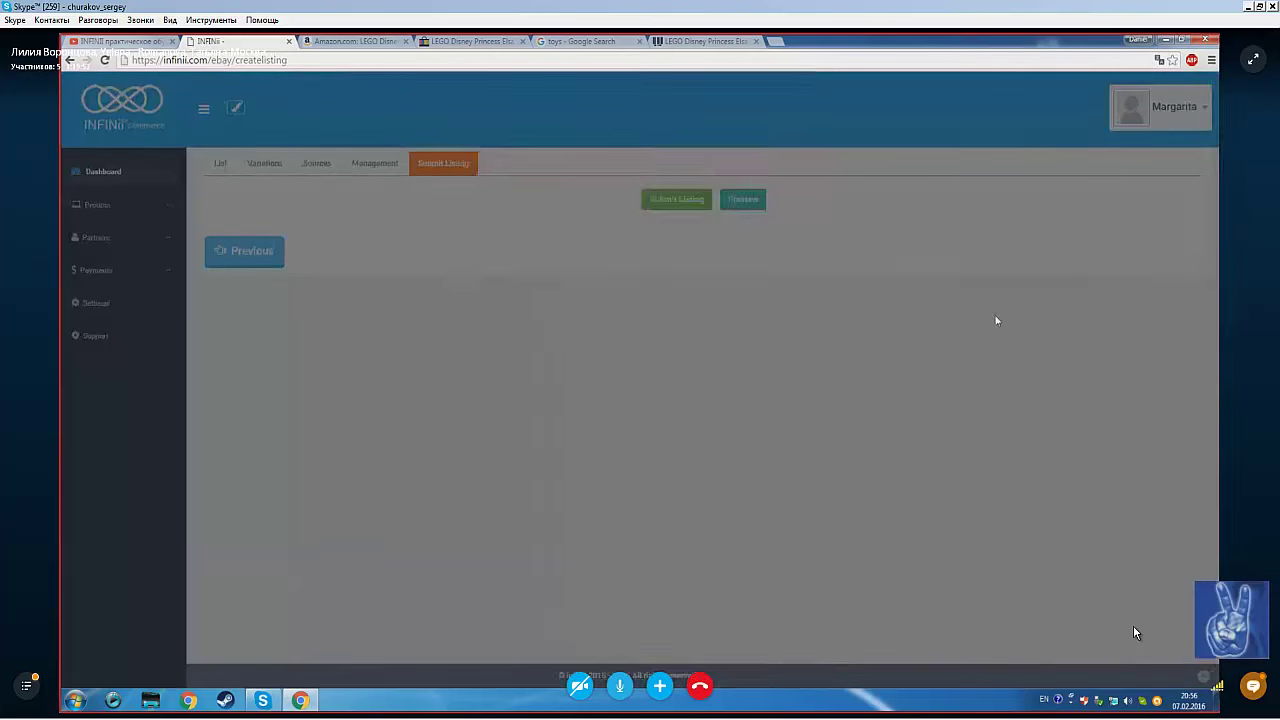
left_click(676, 200)
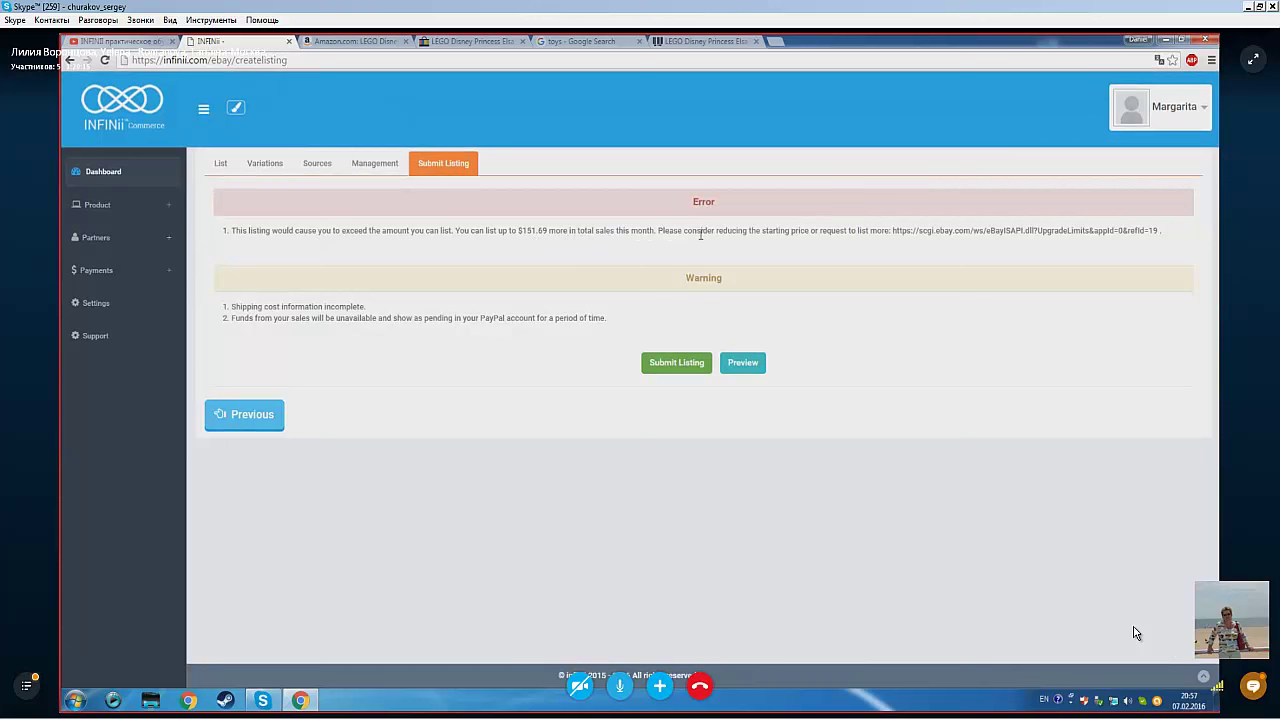
Step: Open All Selling in My eBay to check the monthly selling limits and compare them with the INFINii submission error
left_click(463, 44)
scroll(566, 246, "up", 3)
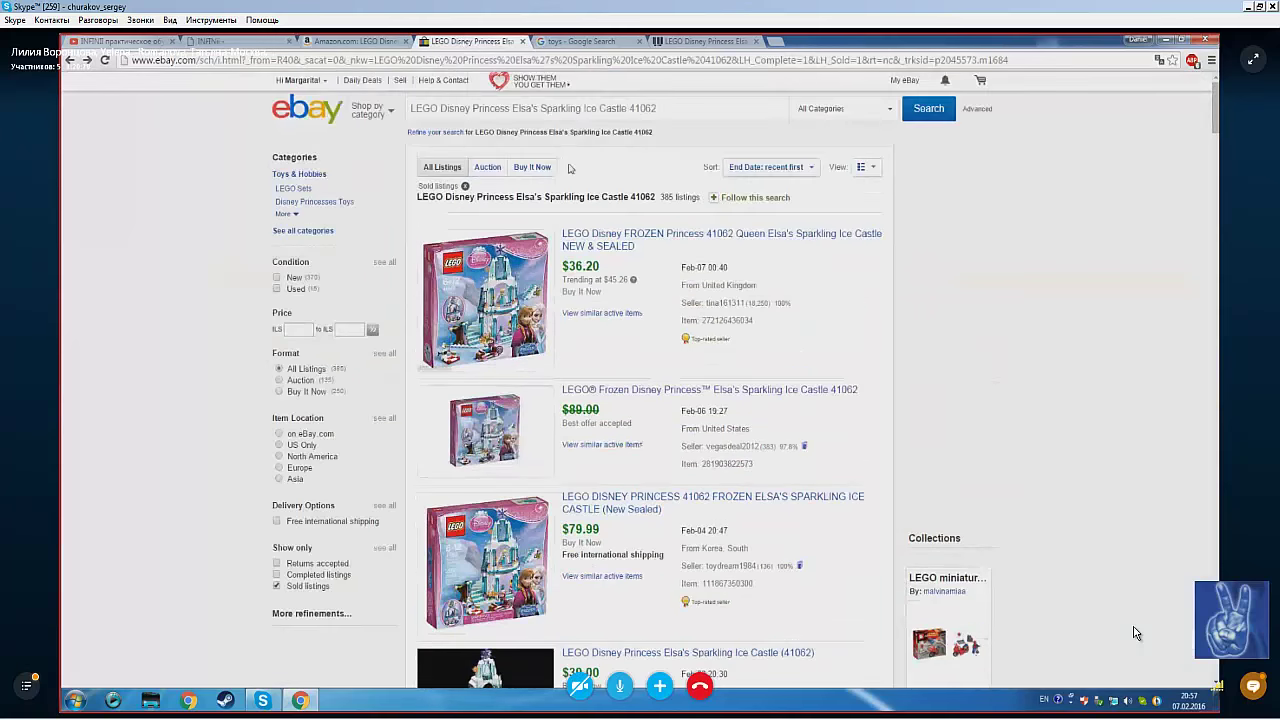
mouse_move(910, 82)
left_click(912, 210)
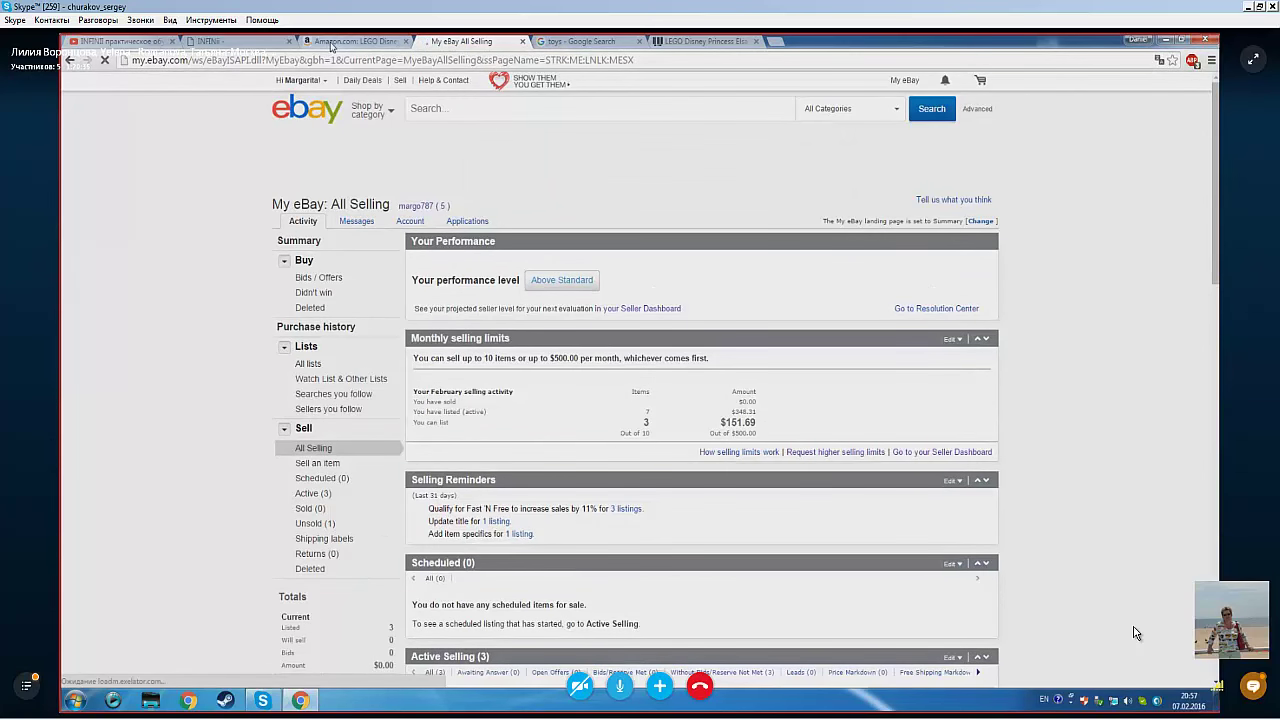
left_click(228, 42)
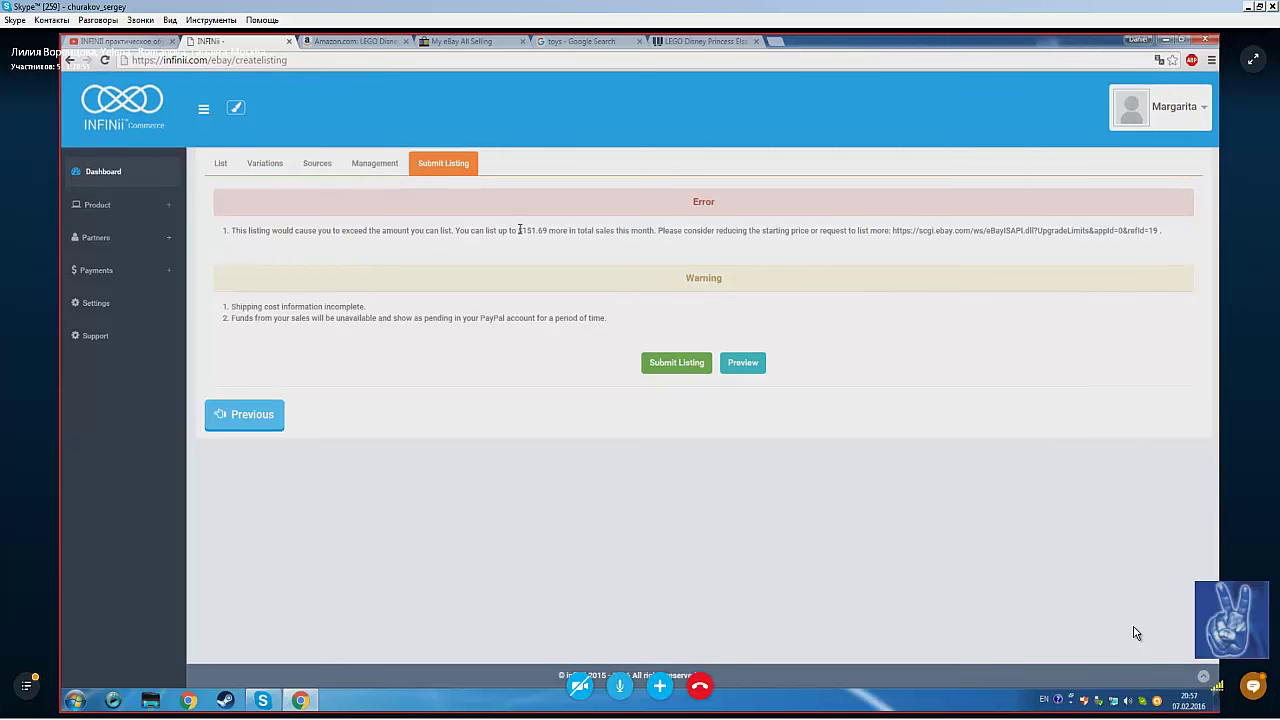
left_click_drag(518, 230, 640, 231)
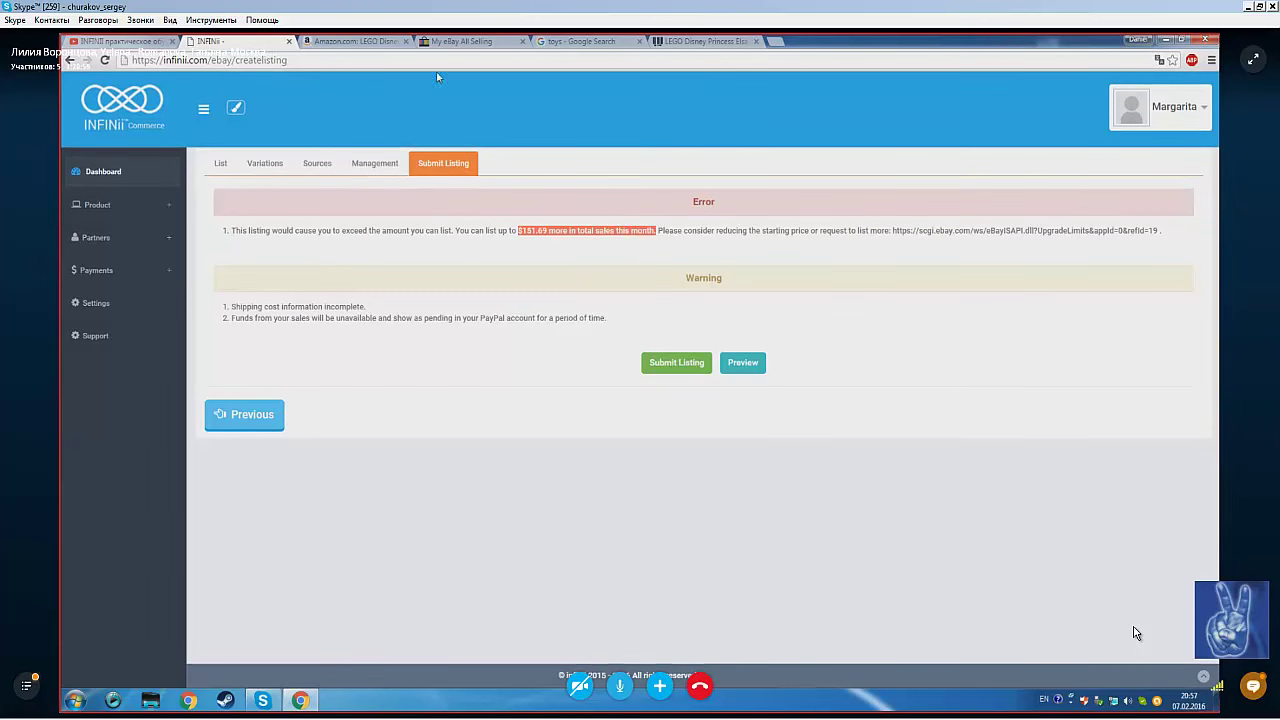
Step: Reopen the listing's Product Information and set the quantity to refill to 1
left_click(221, 165)
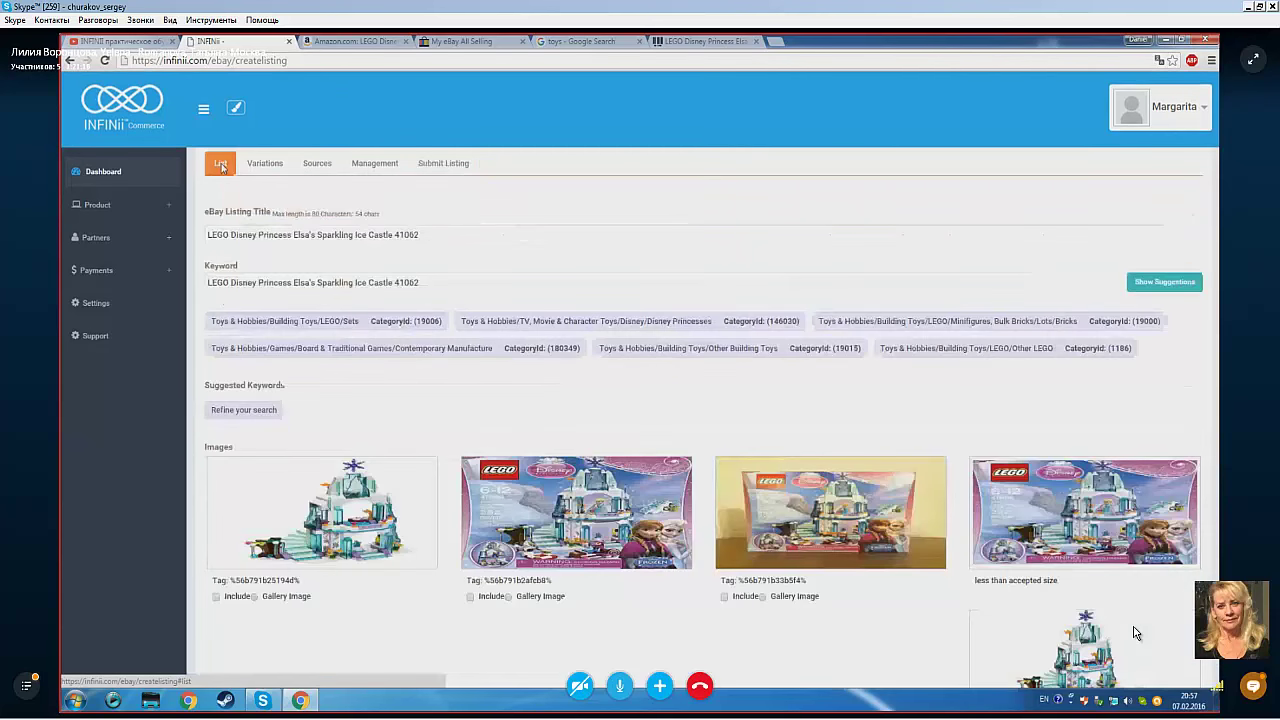
scroll(437, 294, "down", 5)
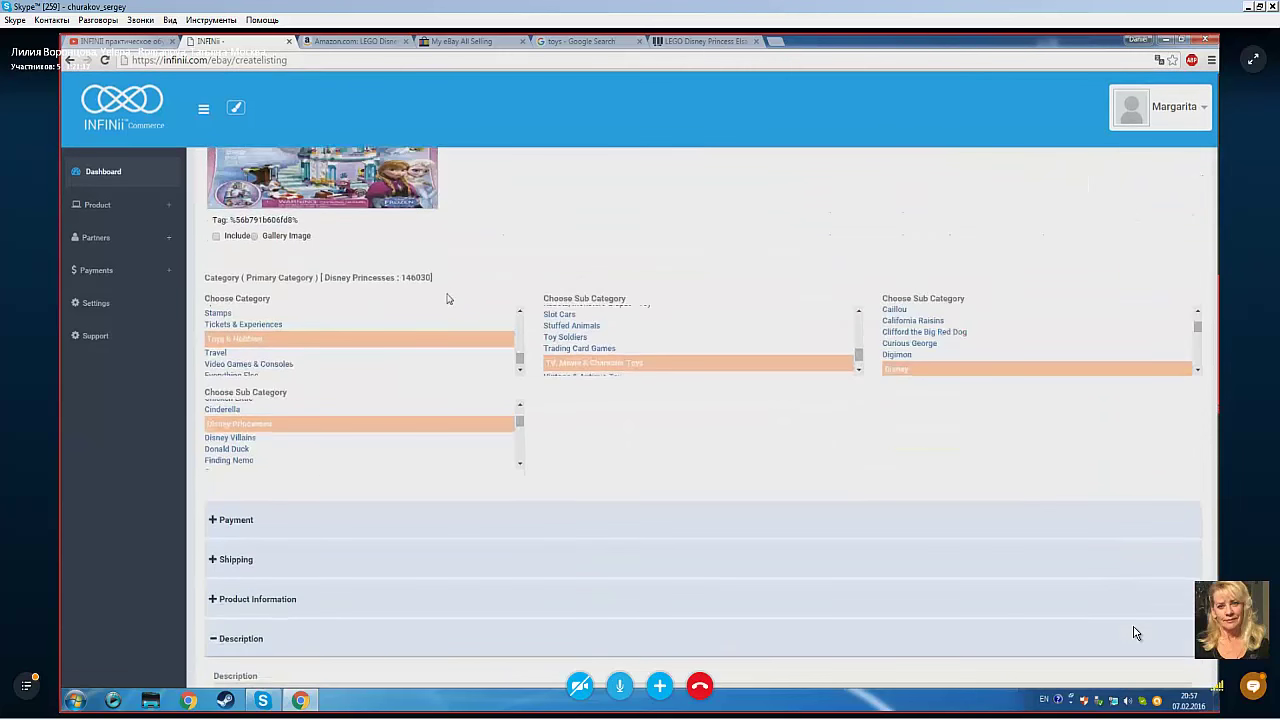
scroll(379, 333, "down", 3)
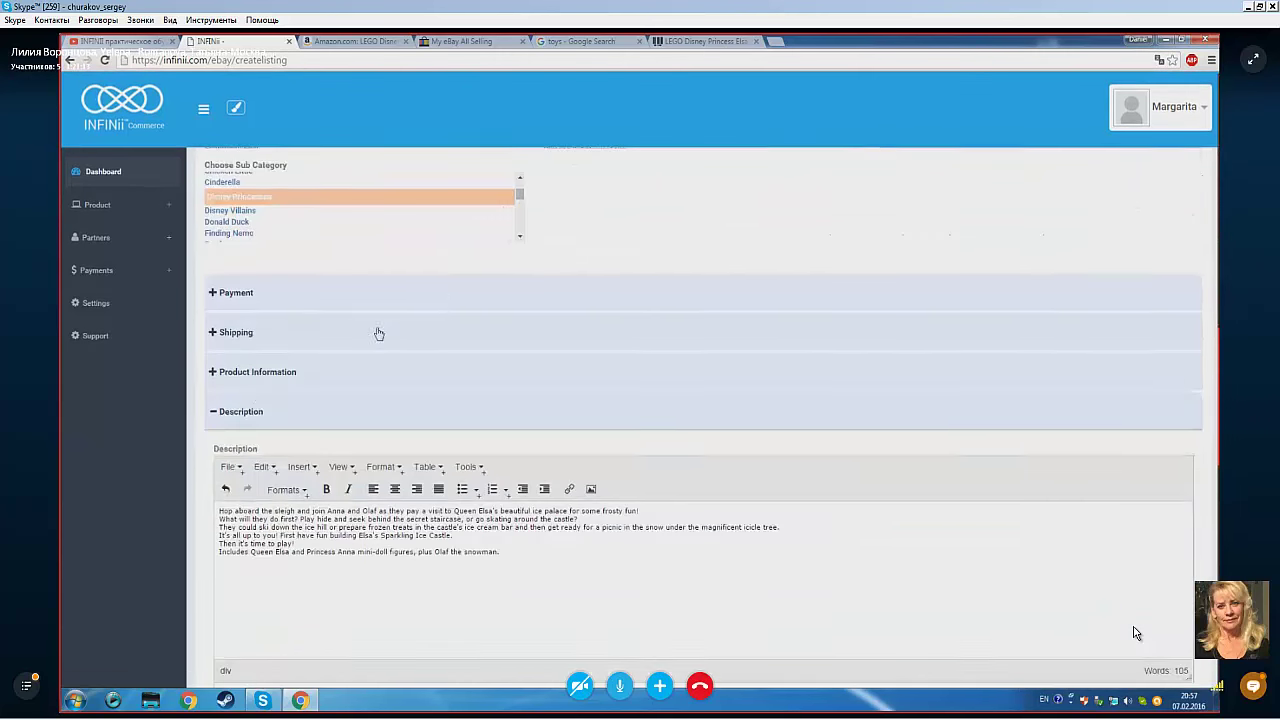
left_click(258, 372)
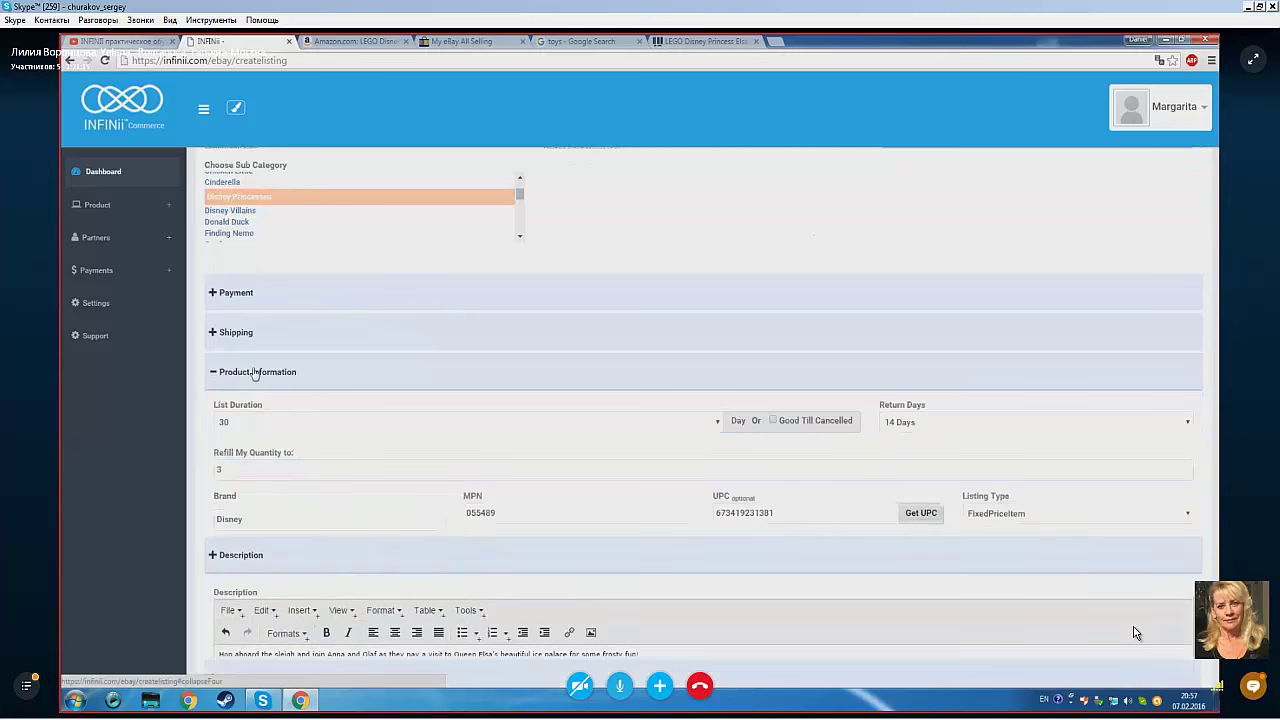
double_click(230, 471)
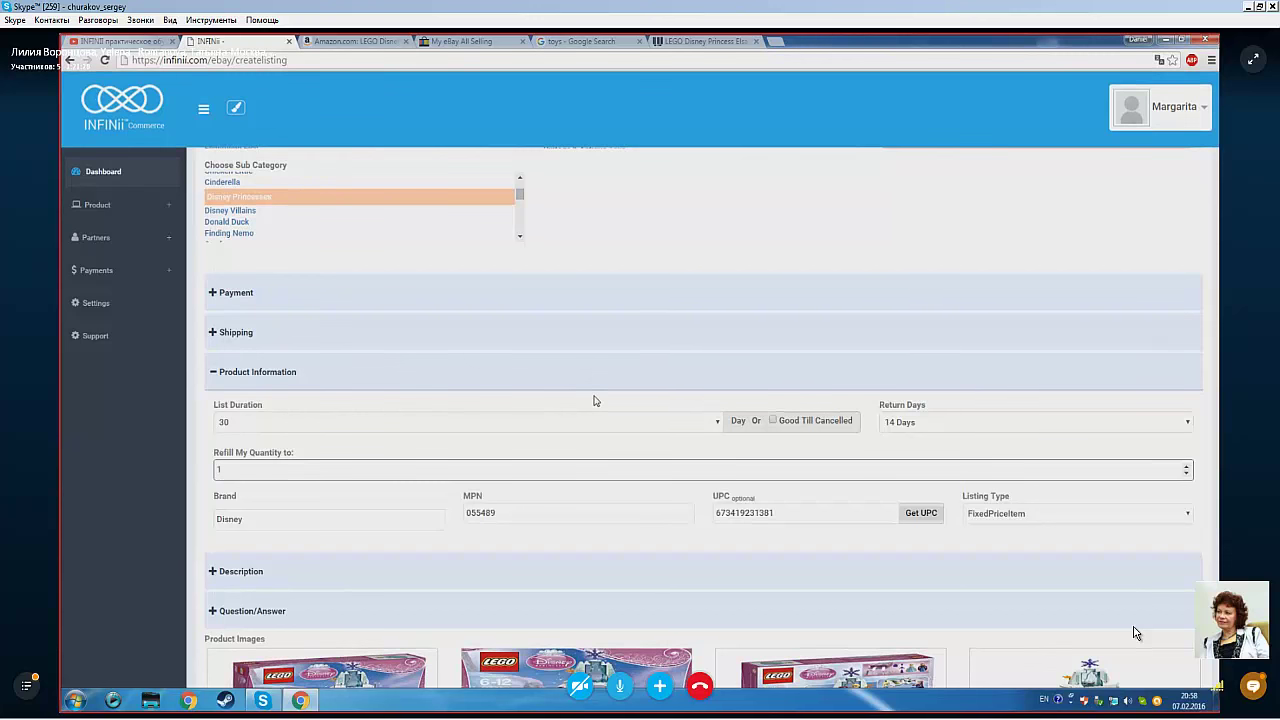
left_click(288, 372)
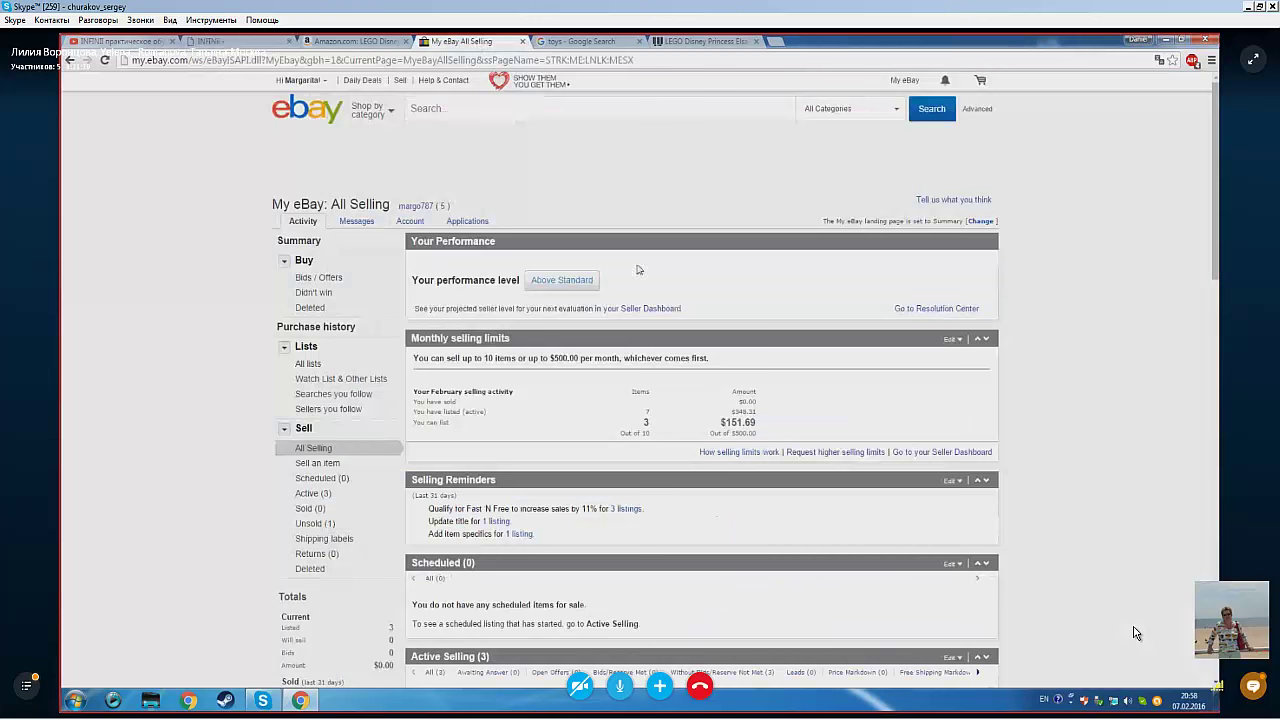
Step: Examine the monthly selling limits and active listings in My eBay, and glance at the product's Amazon page
left_click(290, 80)
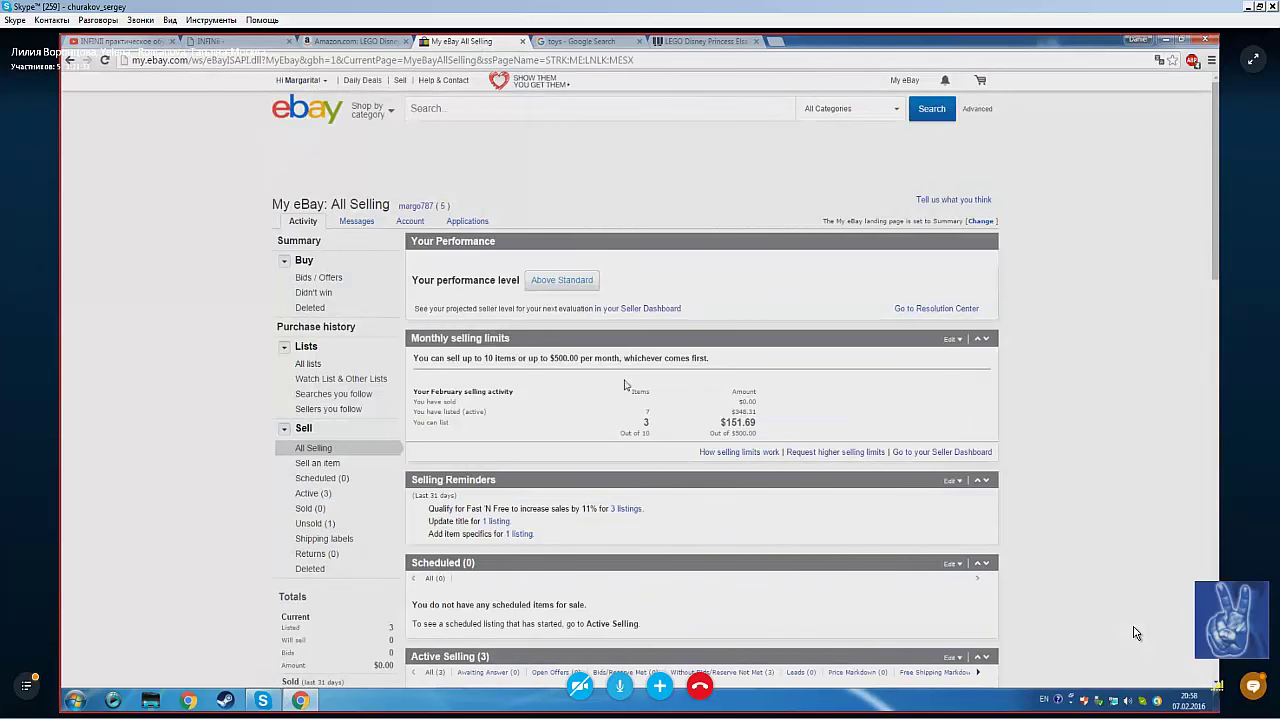
left_click_drag(482, 358, 586, 359)
scroll(800, 400, "down", 3)
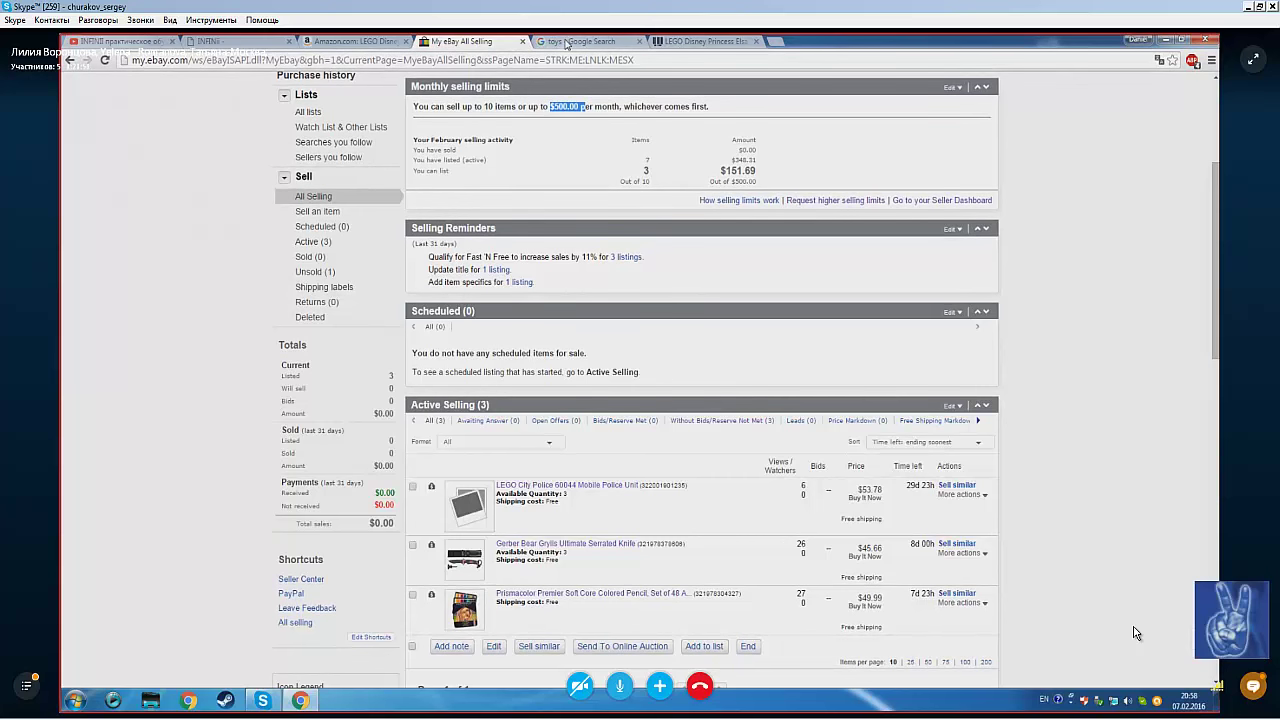
left_click(566, 42)
left_click(398, 42)
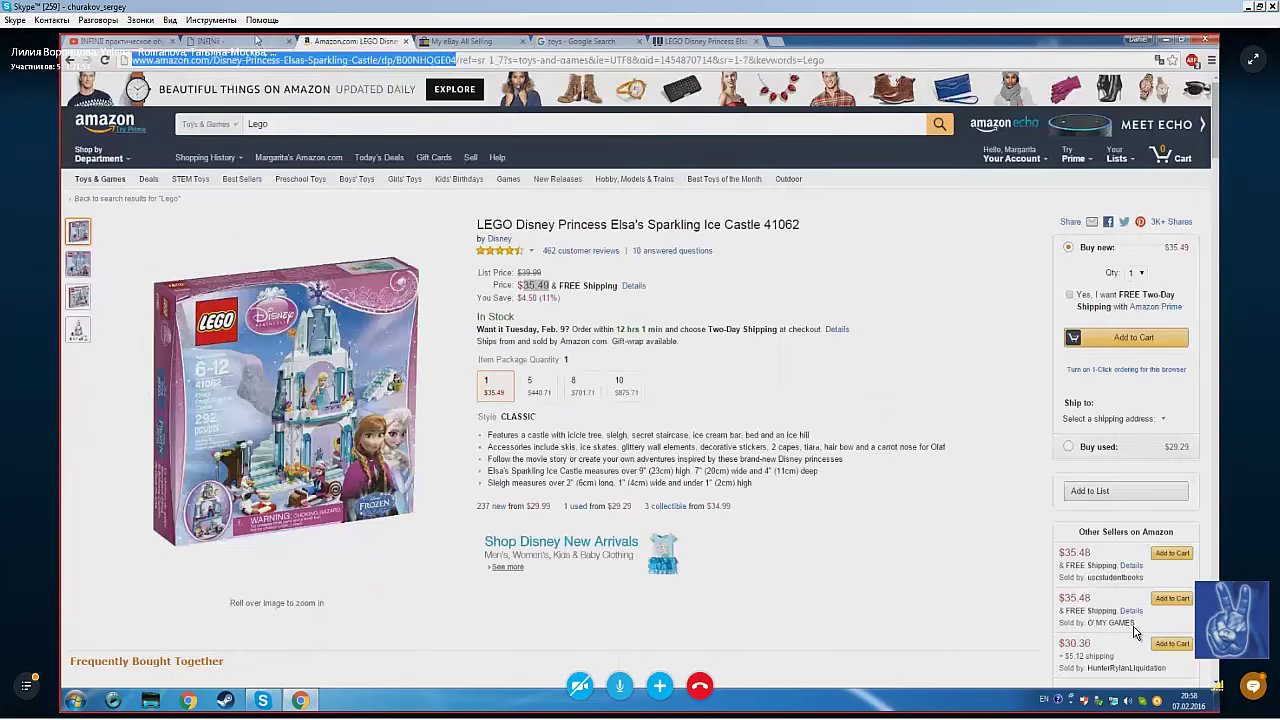
Step: Switch back to the INFINii listing and recheck the refill quantity in Product Information
left_click(240, 41)
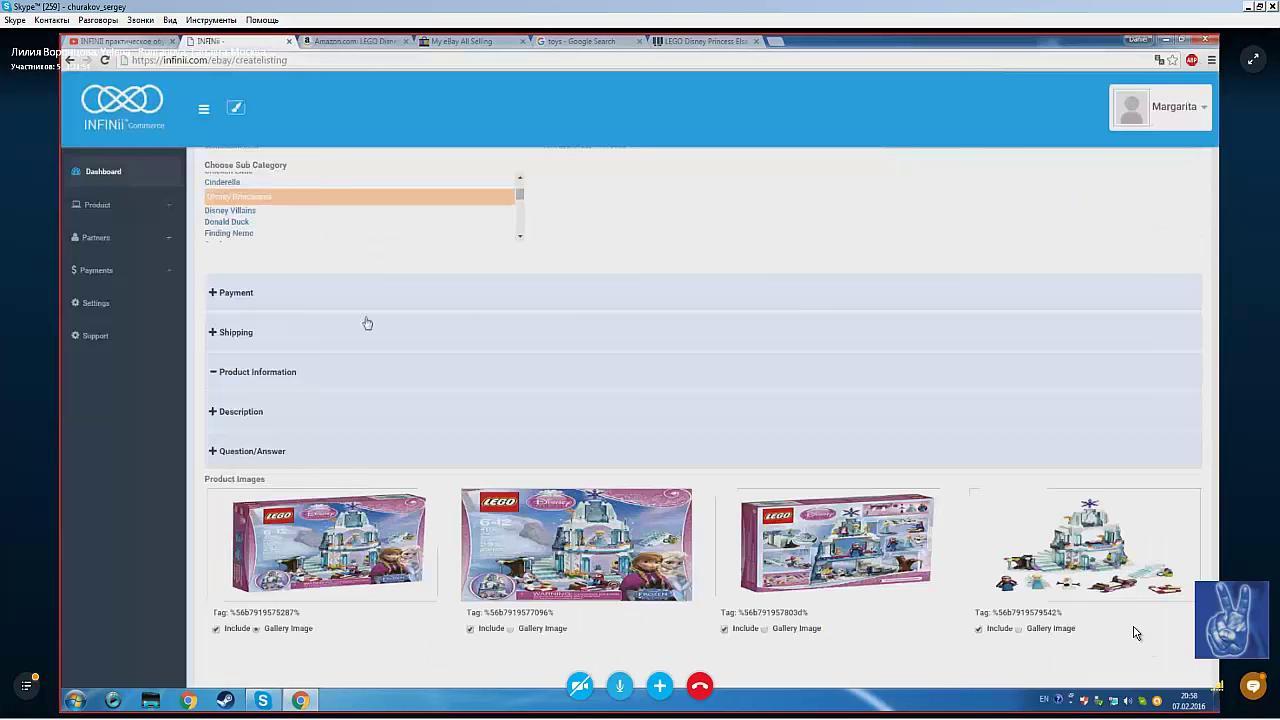
left_click(284, 373)
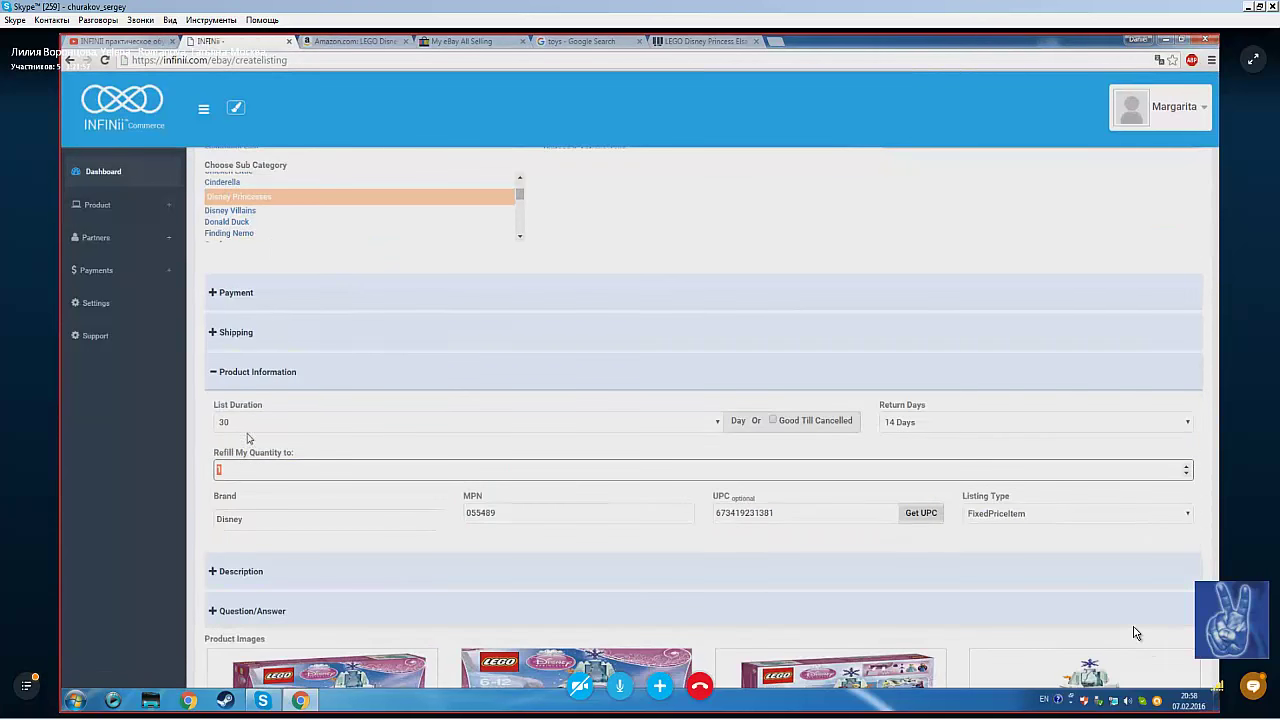
left_click(270, 375)
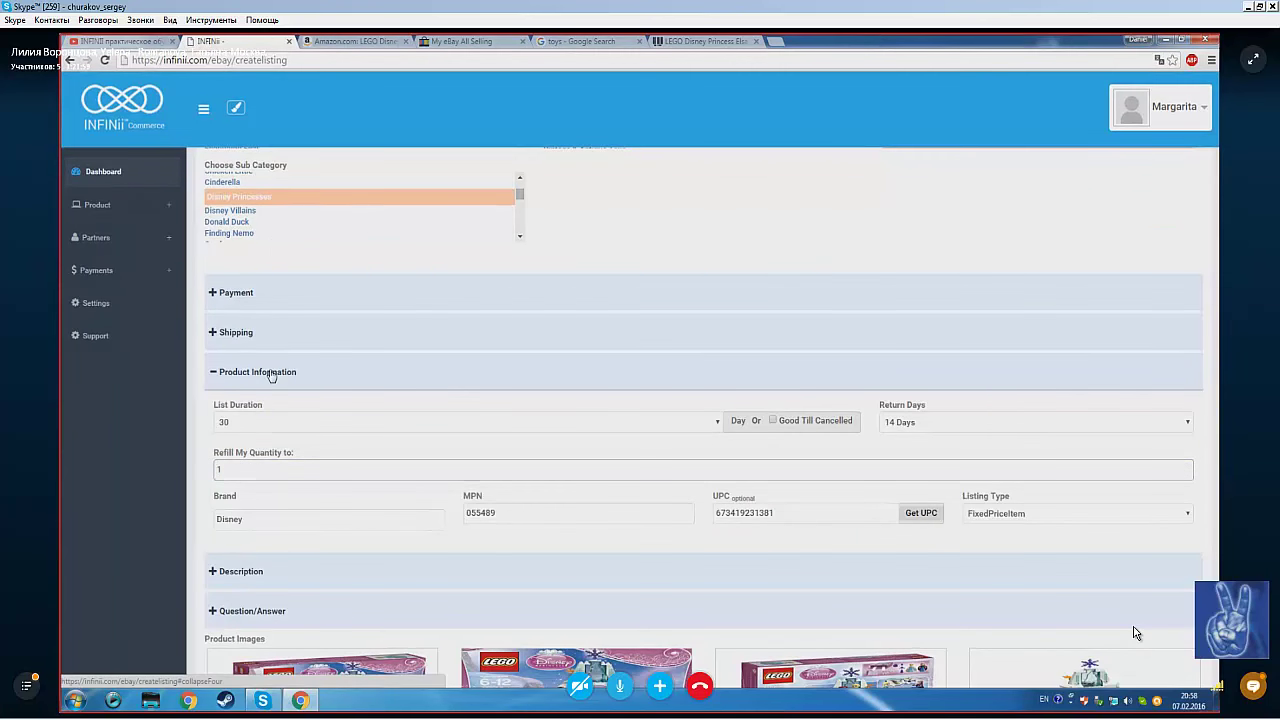
left_click(270, 373)
Step: Advance the updated listing through Variations, Sources and Management to Submit Listing
scroll(383, 409, "down", 3)
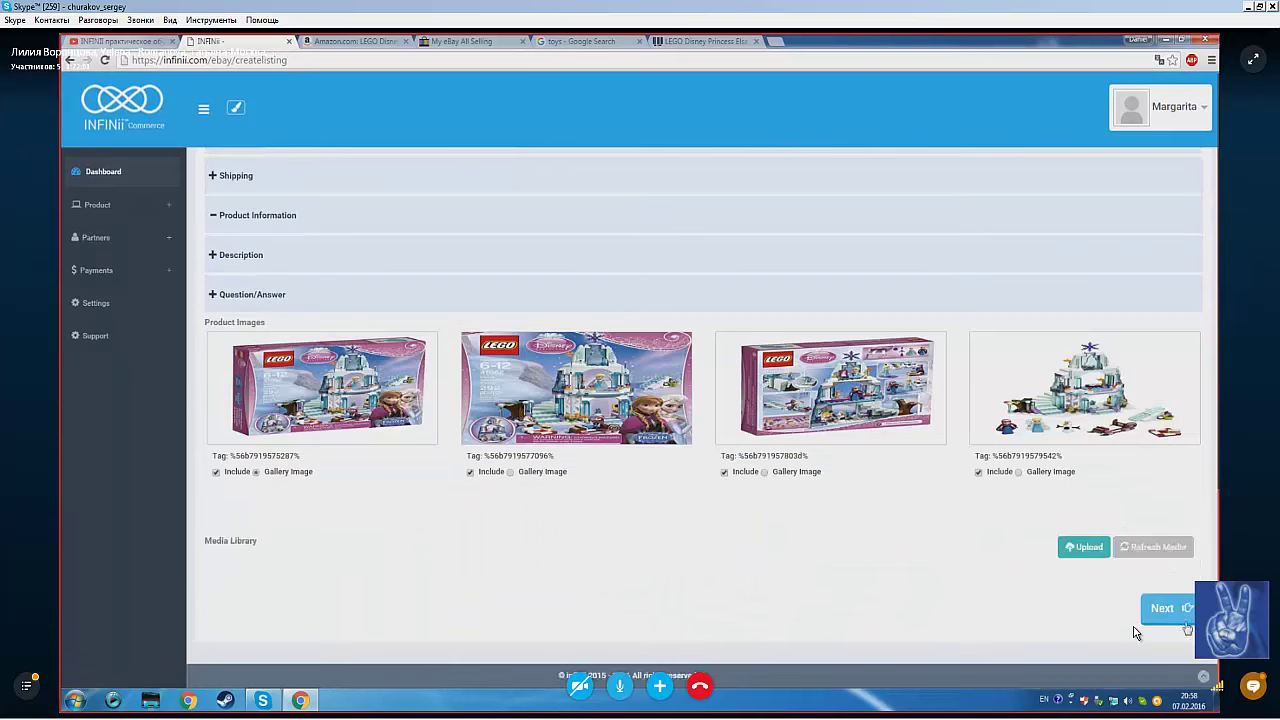
left_click(1184, 614)
left_click(1146, 305)
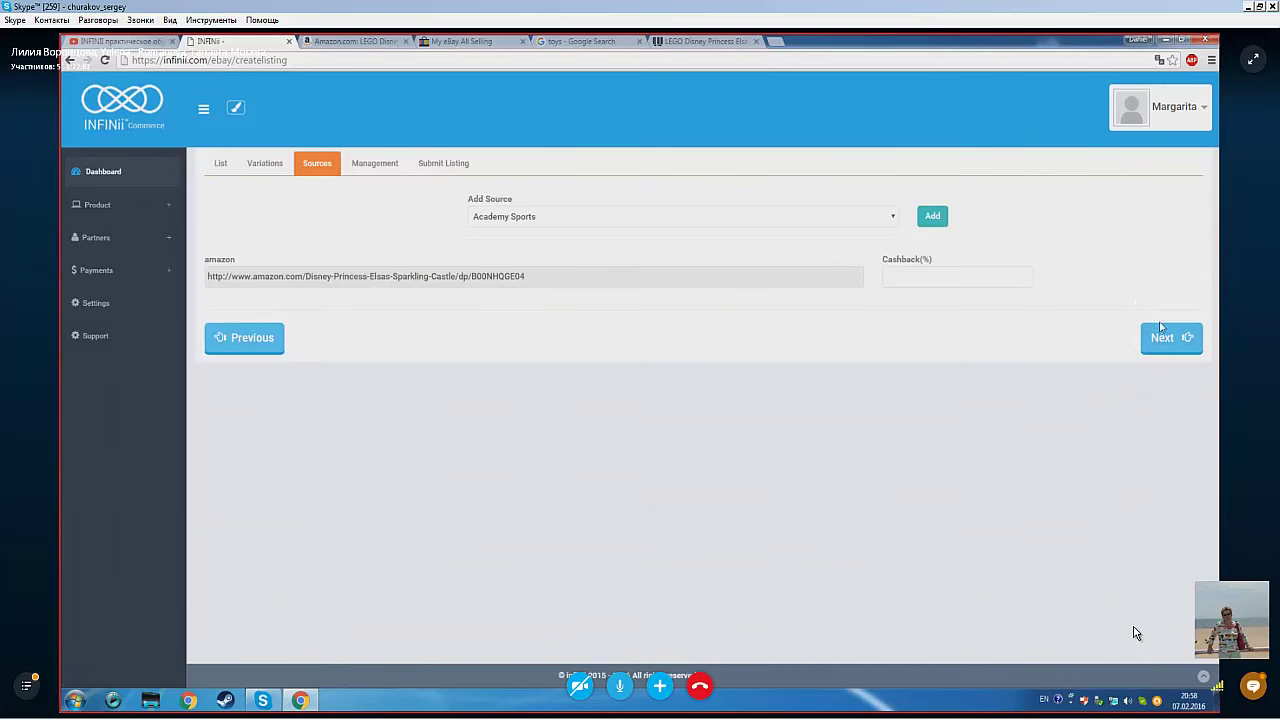
left_click(1162, 334)
left_click(1166, 315)
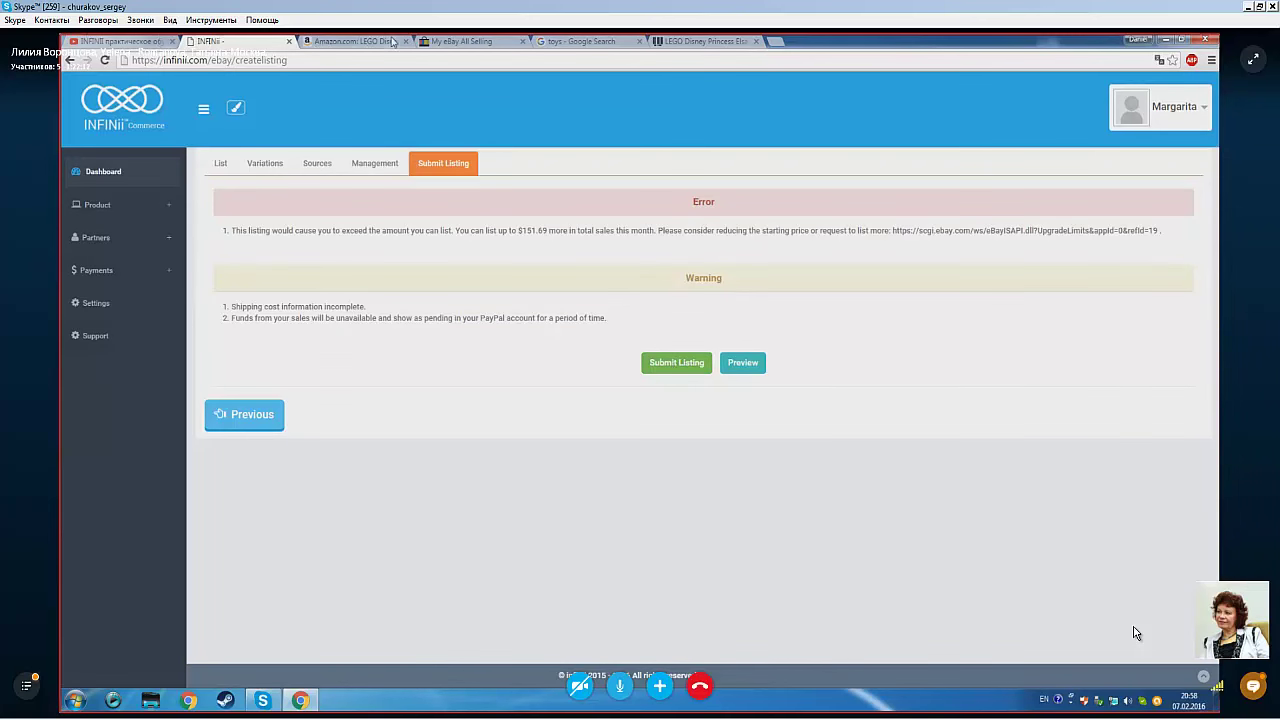
Step: Submit the LEGO set listing to eBay and open its published page to check the price and item location
left_click(670, 365)
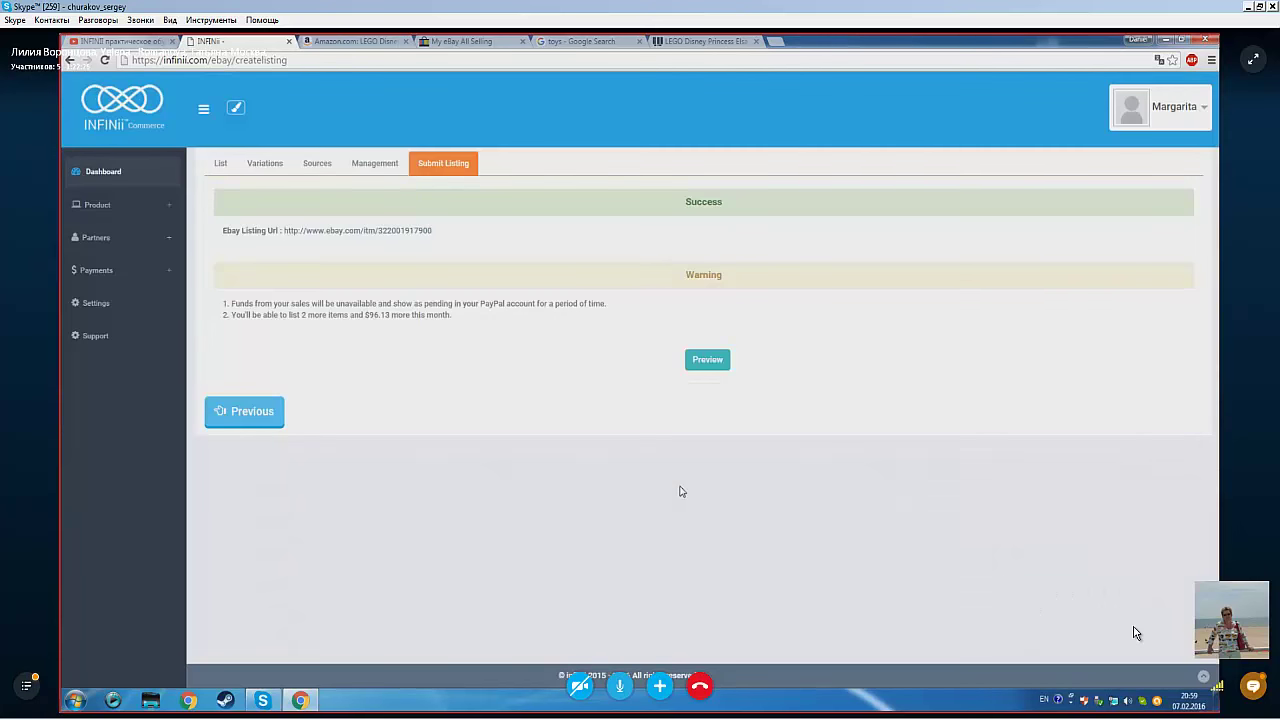
left_click(401, 231)
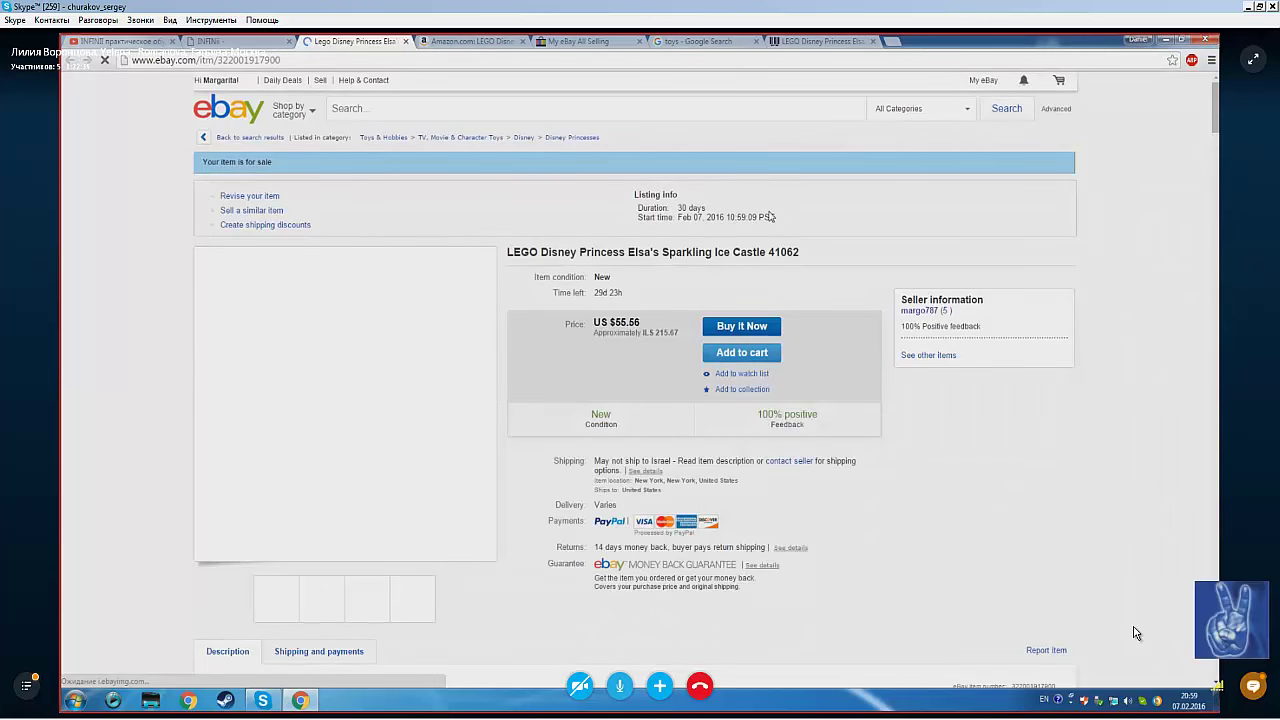
left_click_drag(562, 325, 644, 320)
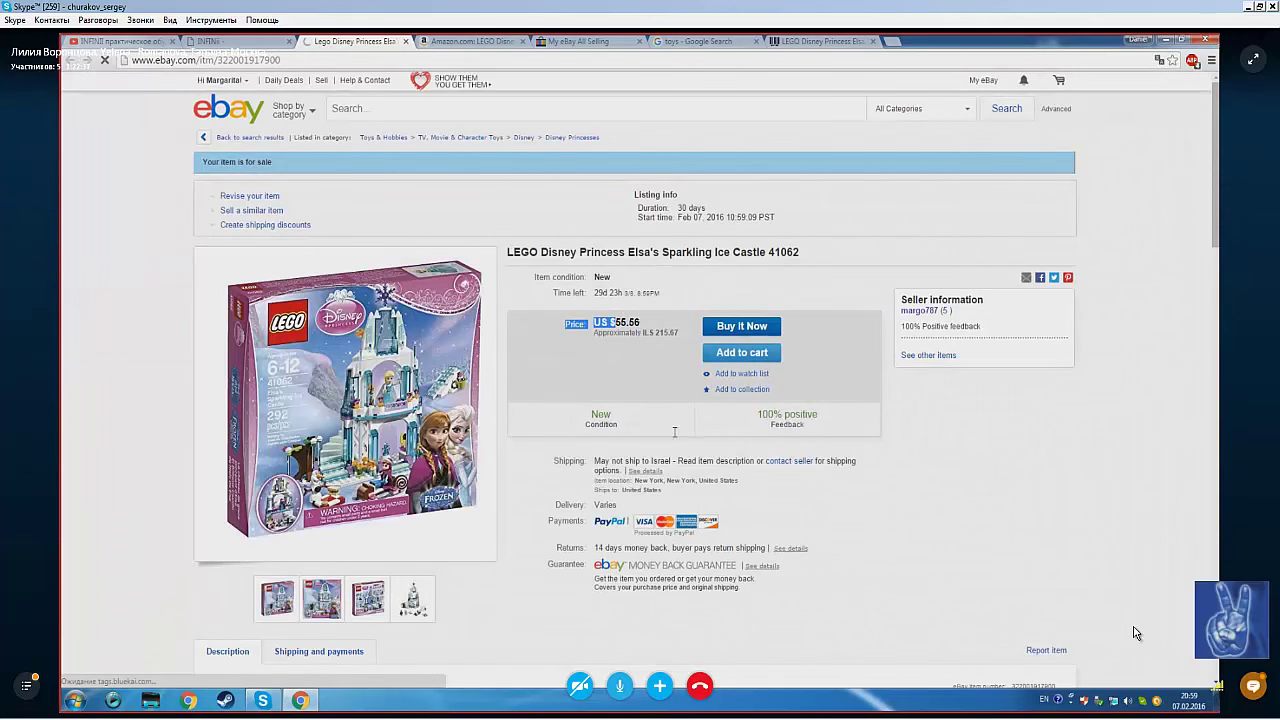
left_click_drag(635, 481, 746, 481)
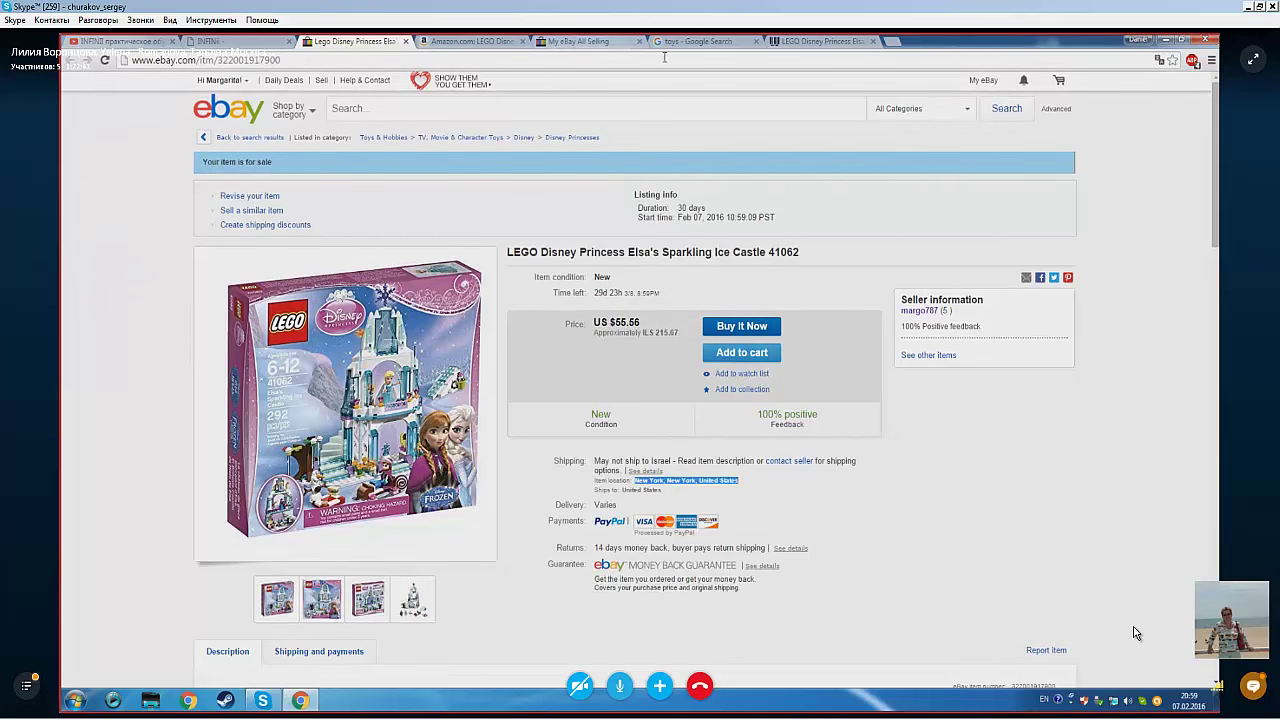
Step: Open the My eBay selling overview and review the monthly selling limits and active listings
mouse_move(983, 80)
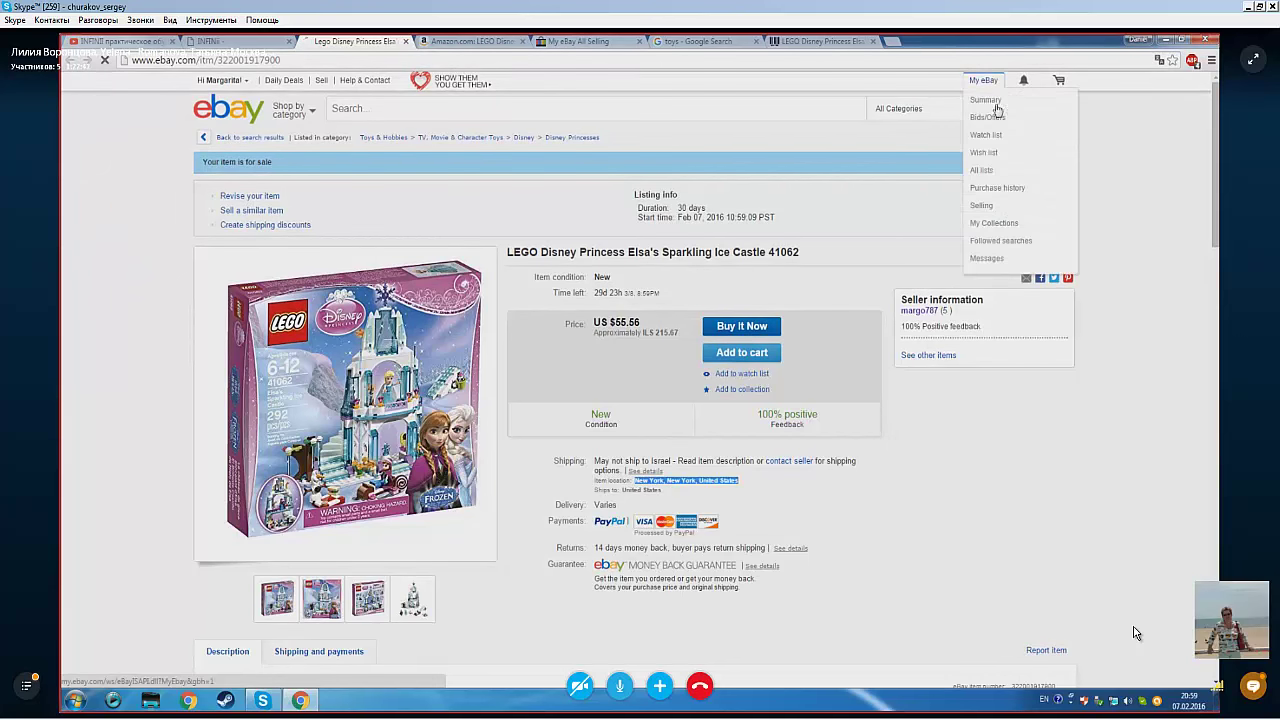
left_click(983, 207)
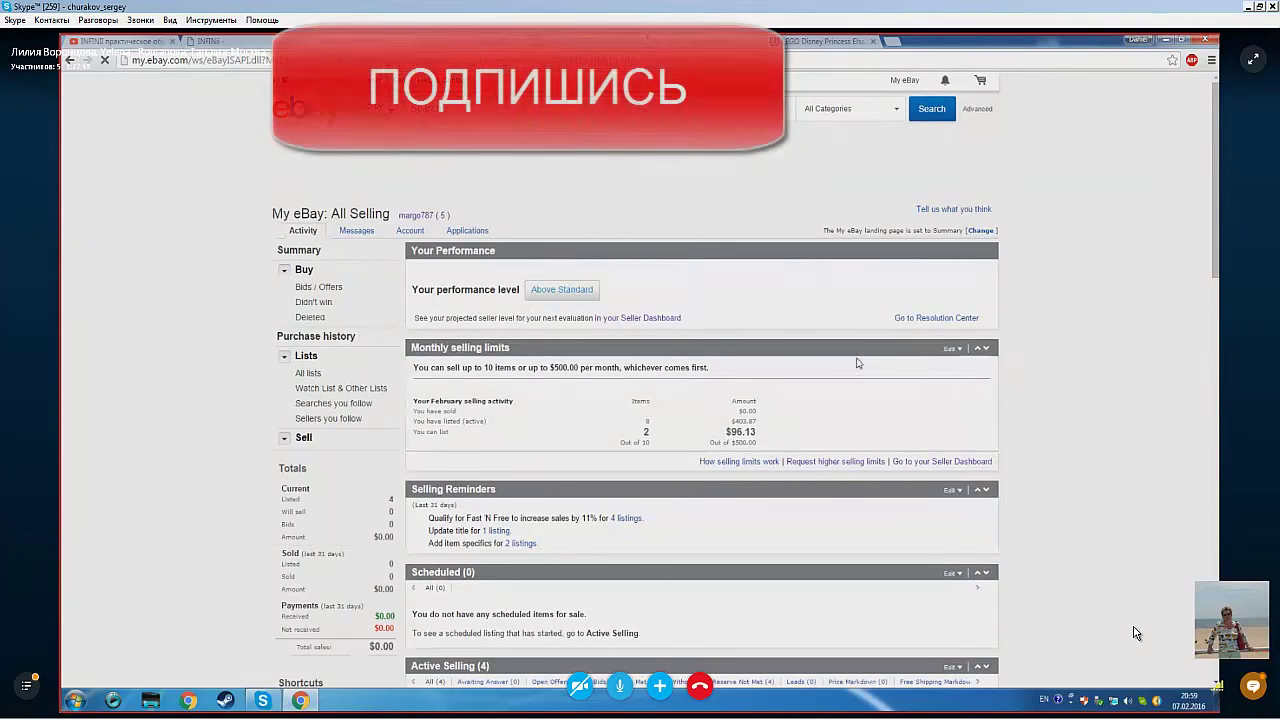
scroll(854, 363, "down", 1)
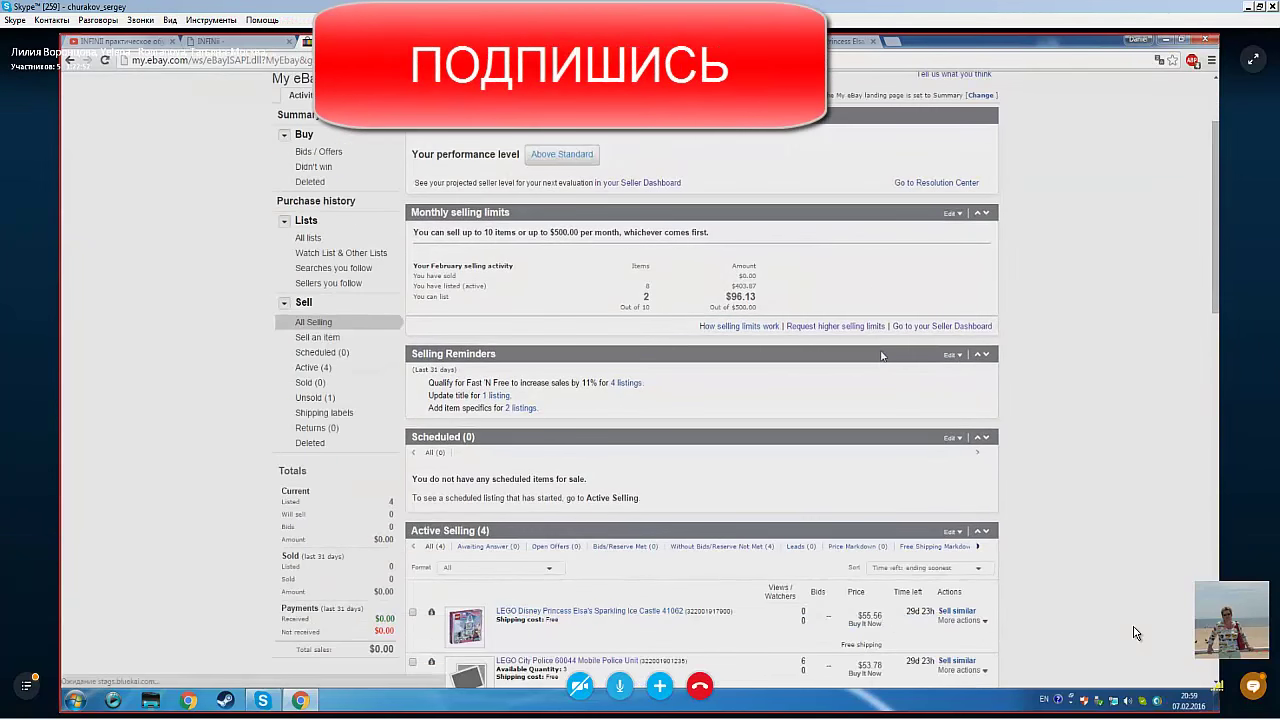
scroll(878, 362, "down", 3)
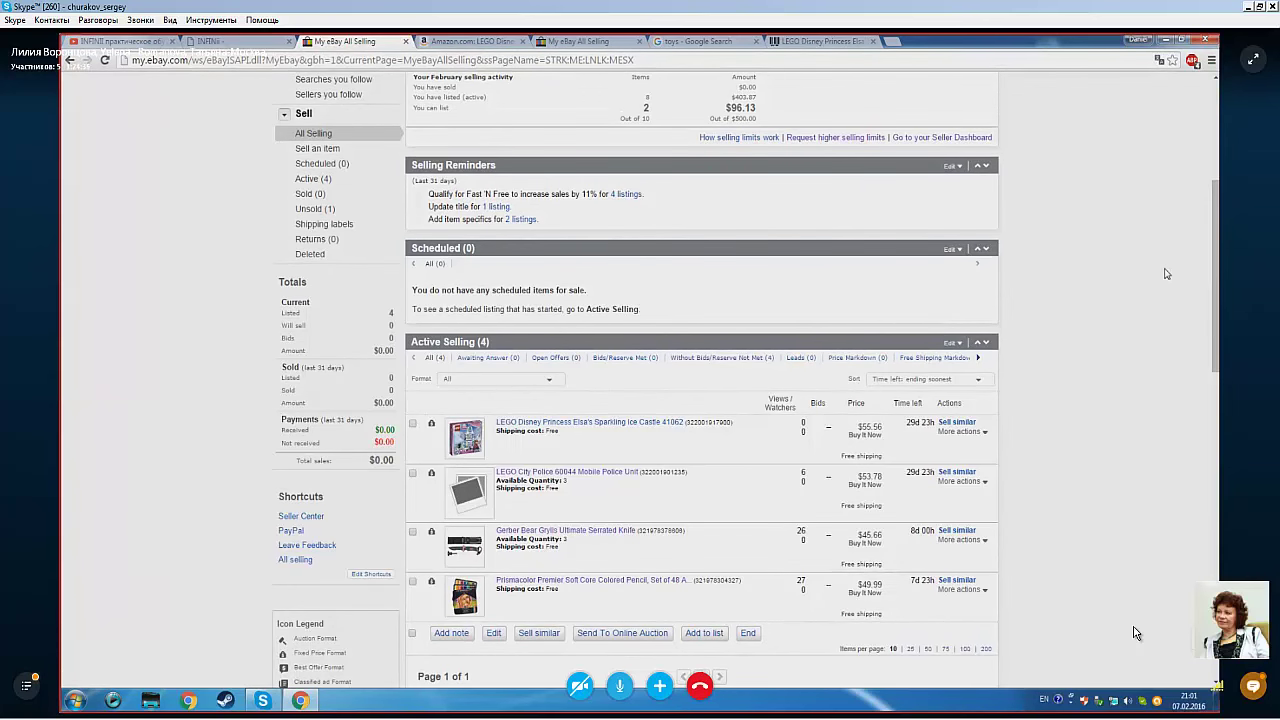
Step: Switch to the Amazon product page, add the LEGO Ice Castle set to the cart, and accept the free Two-Day Shipping offer
left_click(462, 45)
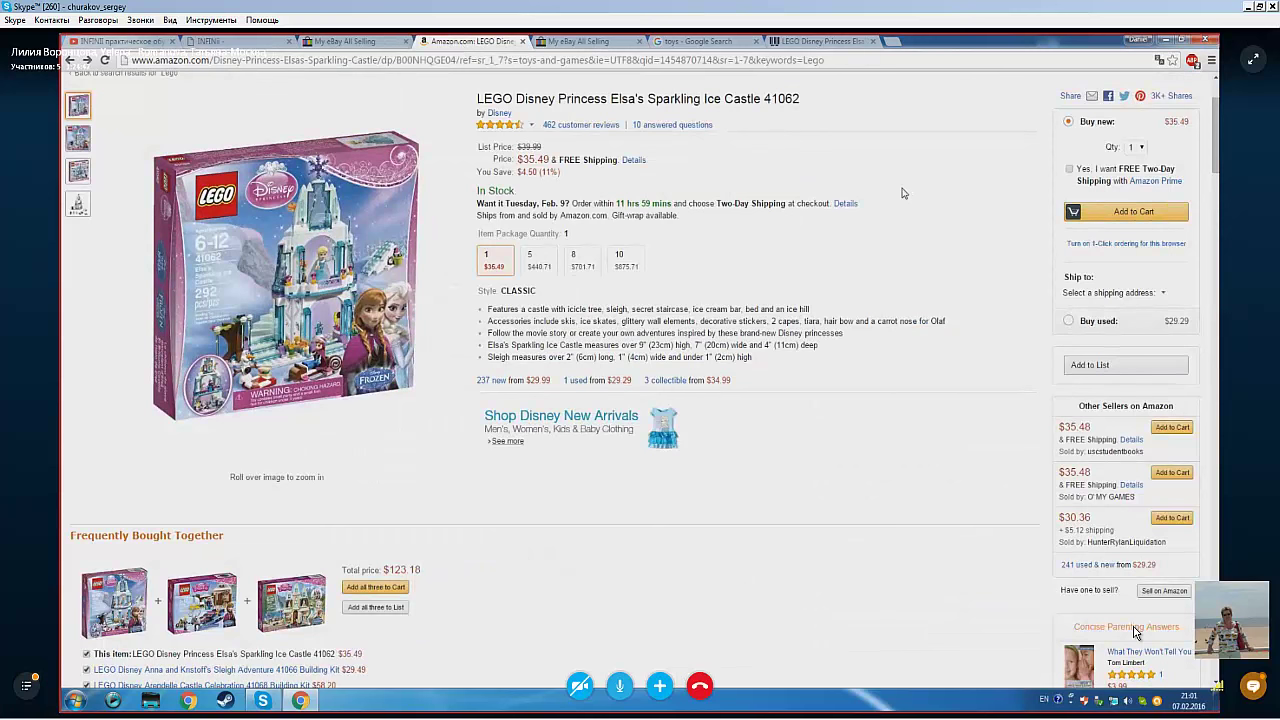
left_click(1134, 213)
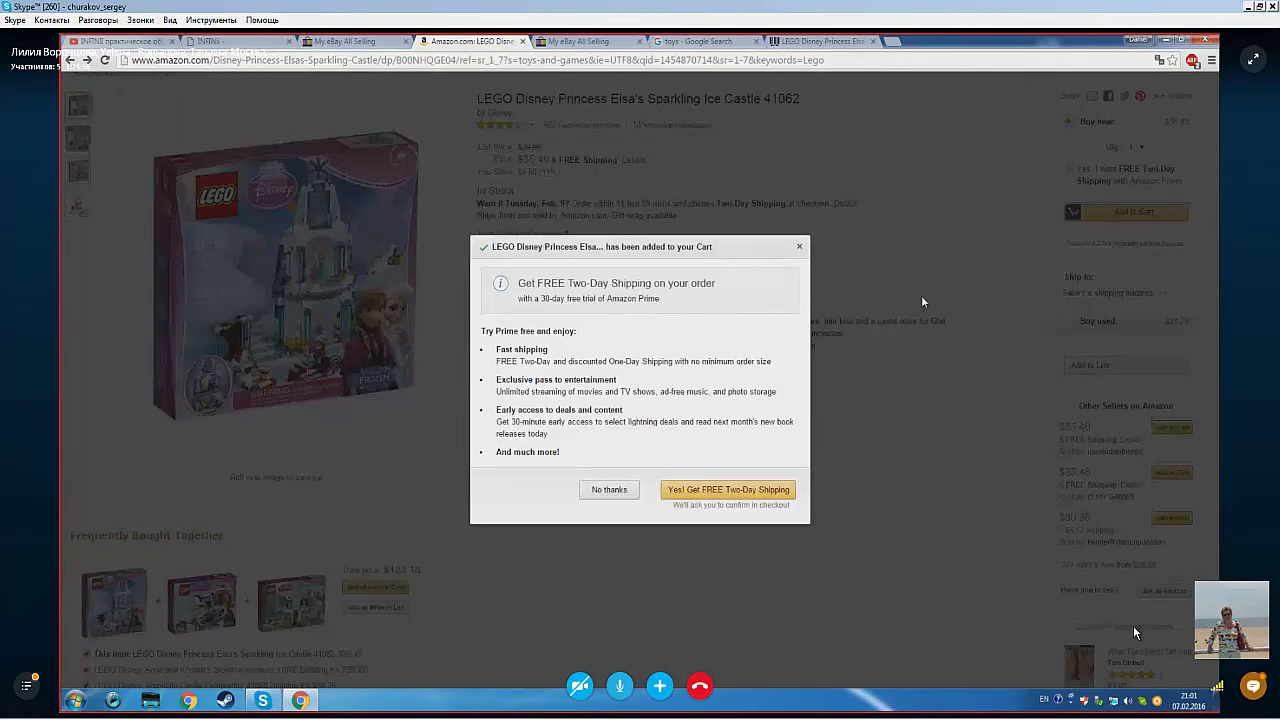
left_click(729, 494)
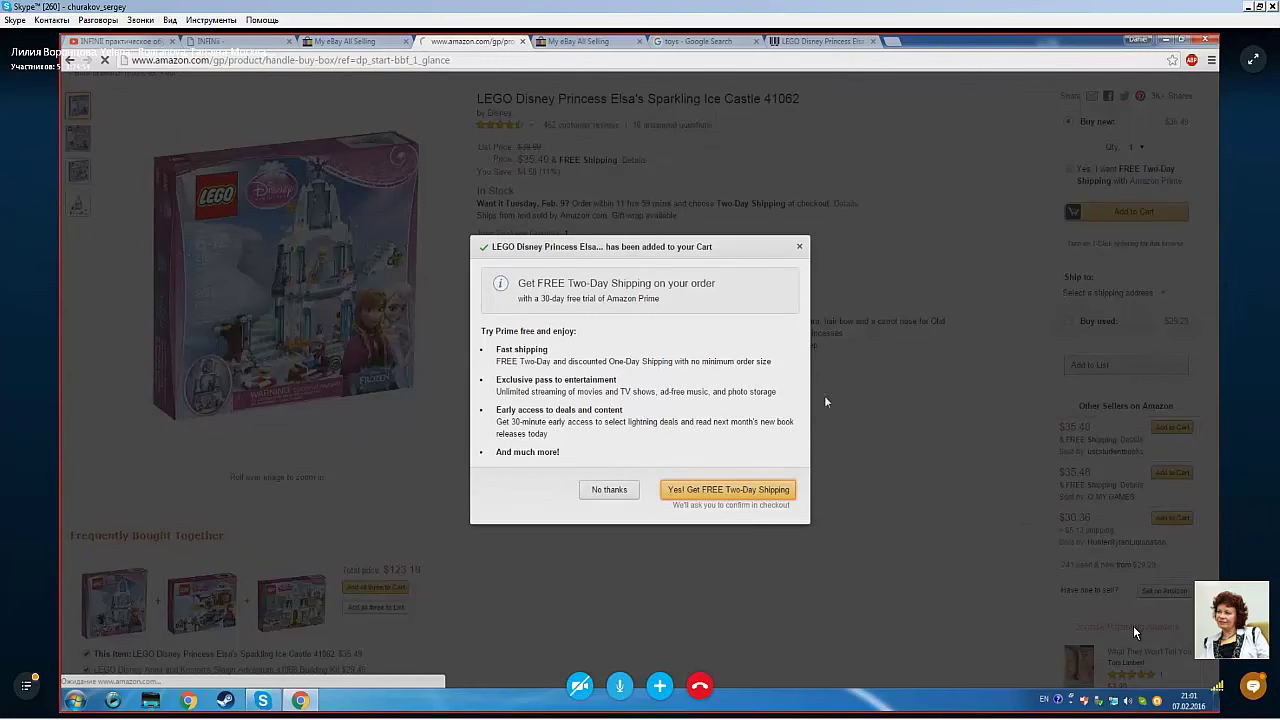